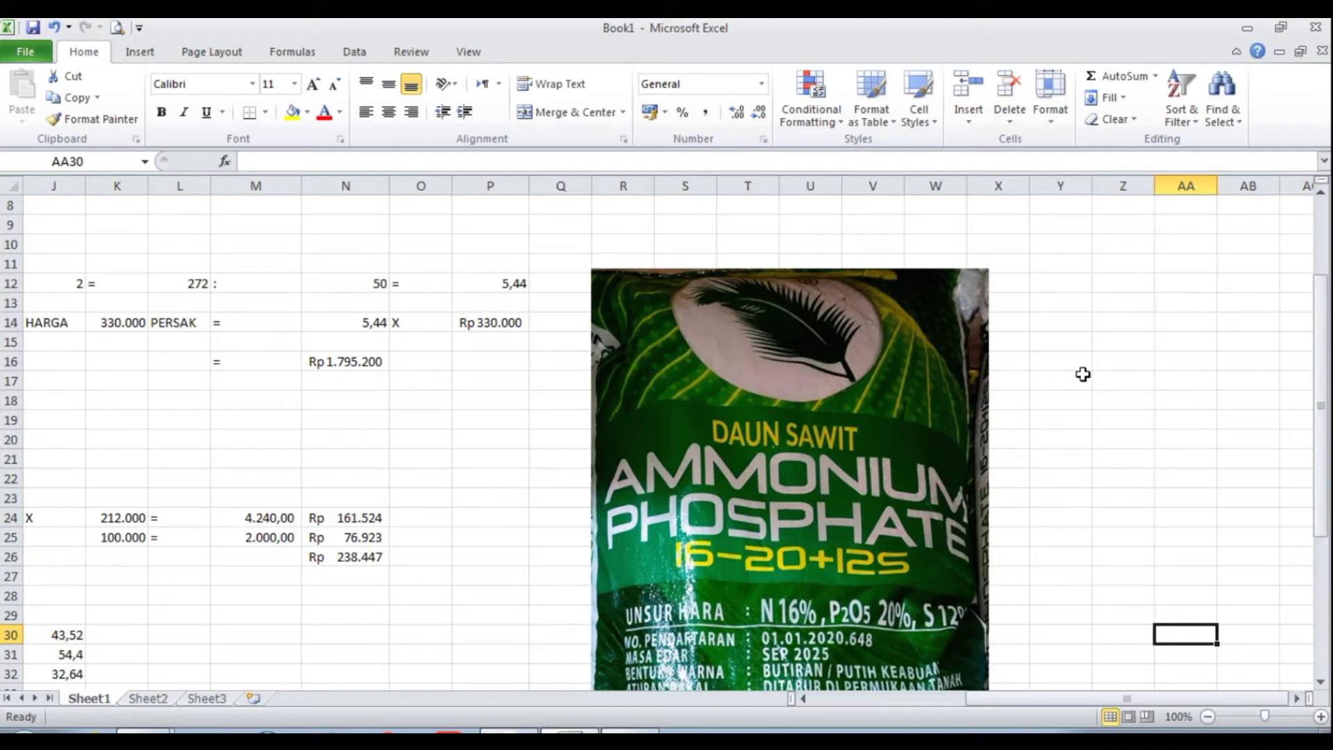
- Examine the nutrient content and bag weight on the ammonium phosphate fertilizer photo beside the calculations
scroll(1082, 374, "down", 1)
scroll(1083, 374, "down", 1)
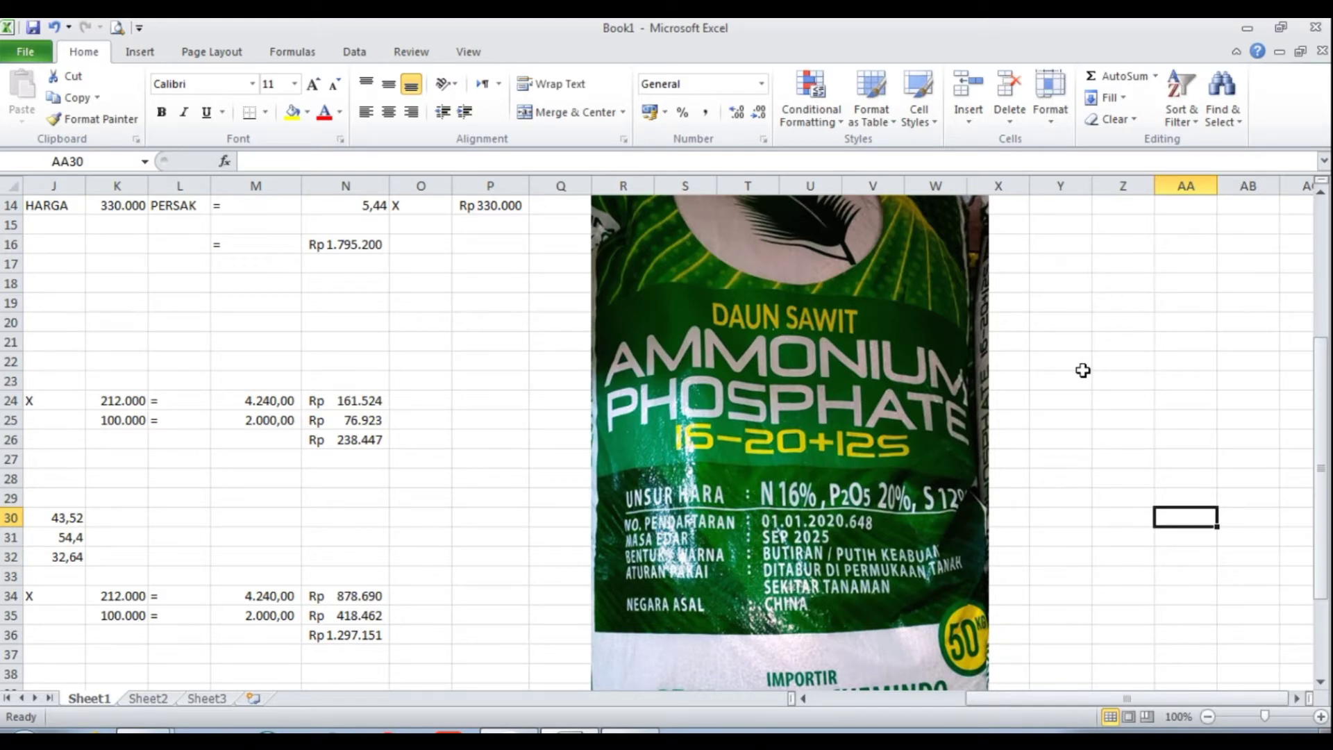
scroll(1083, 370, "down", 3)
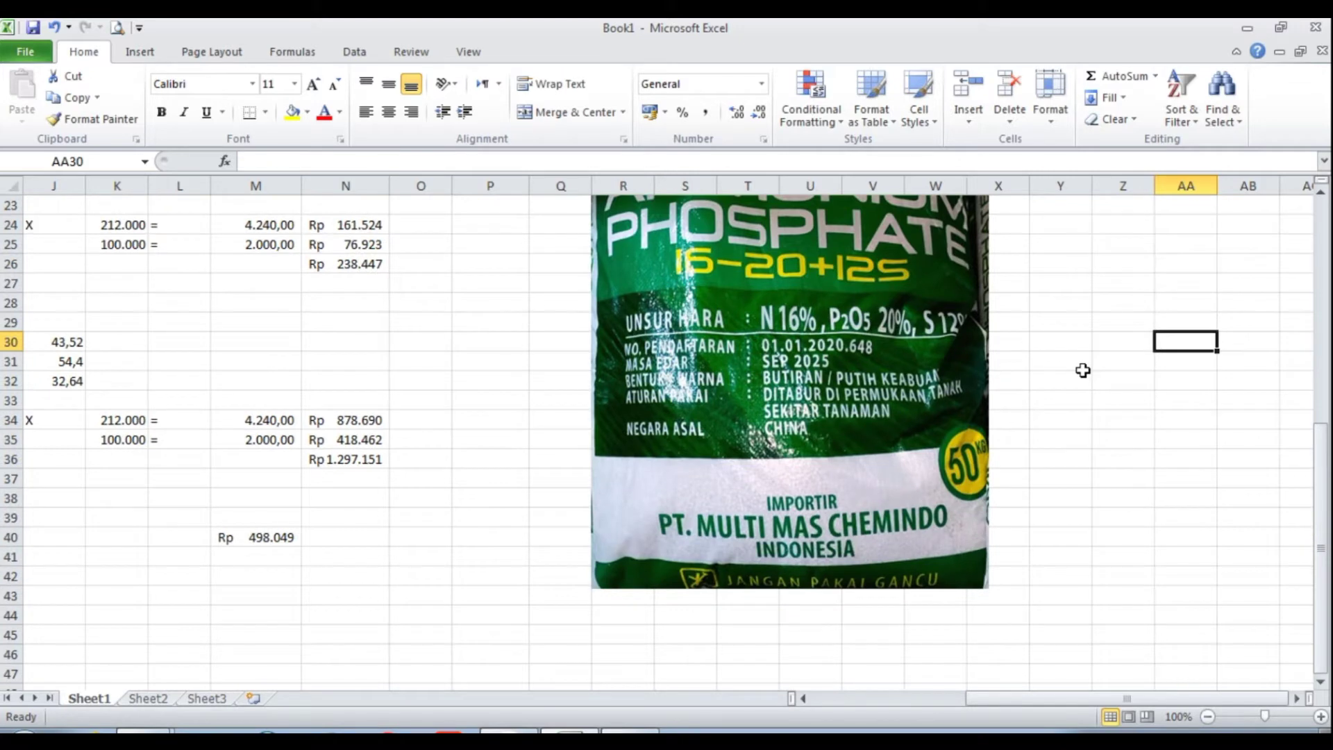
scroll(1083, 370, "up", 4)
scroll(1082, 370, "down", 5)
scroll(1083, 370, "up", 5)
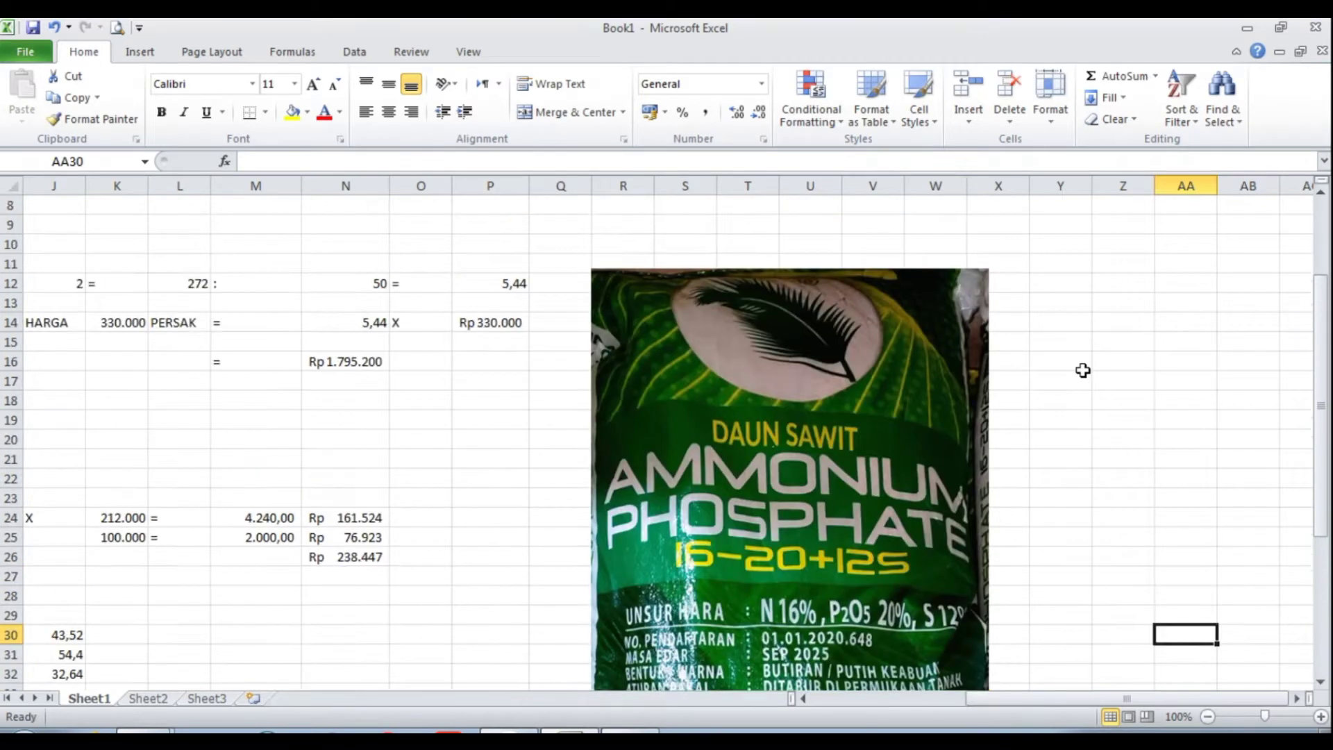
scroll(1082, 370, "down", 4)
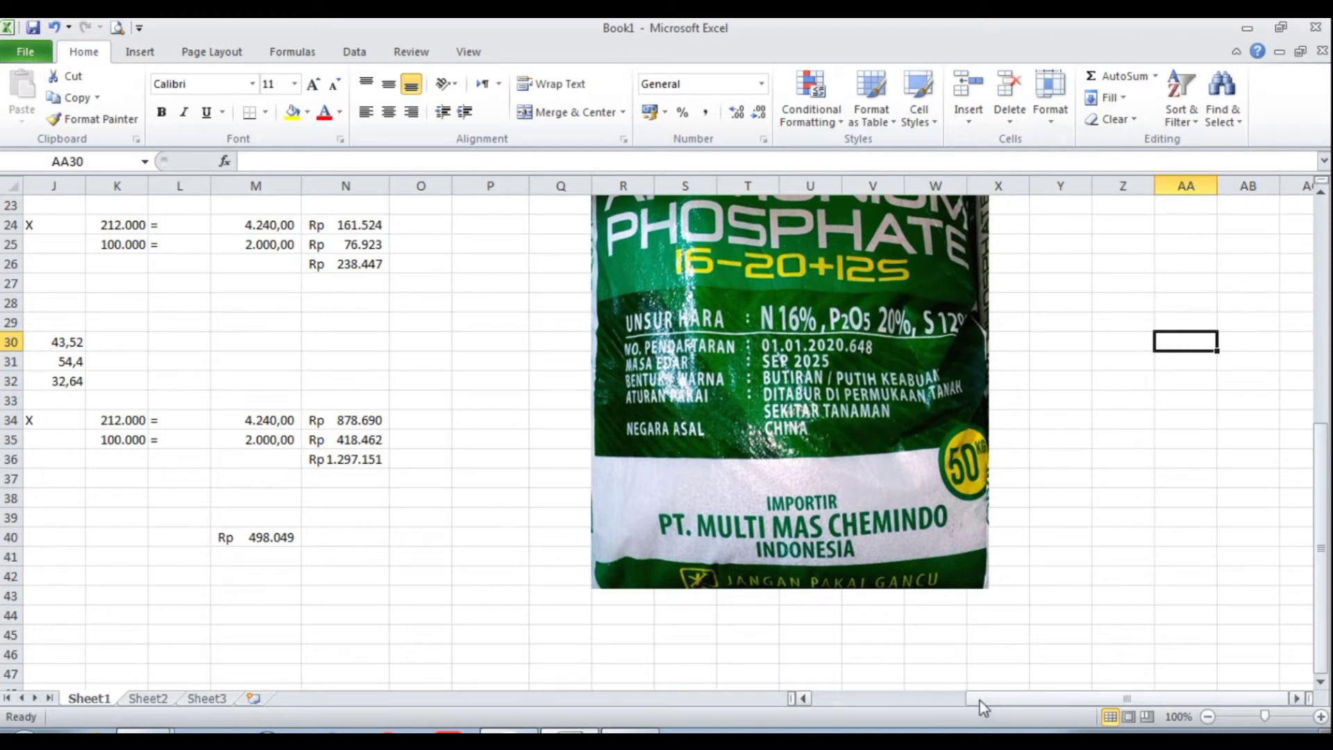
mouse_move(980, 702)
left_mouse_down()
mouse_move(927, 705)
mouse_move(983, 701)
left_mouse_up()
scroll(1007, 631, "up", 5)
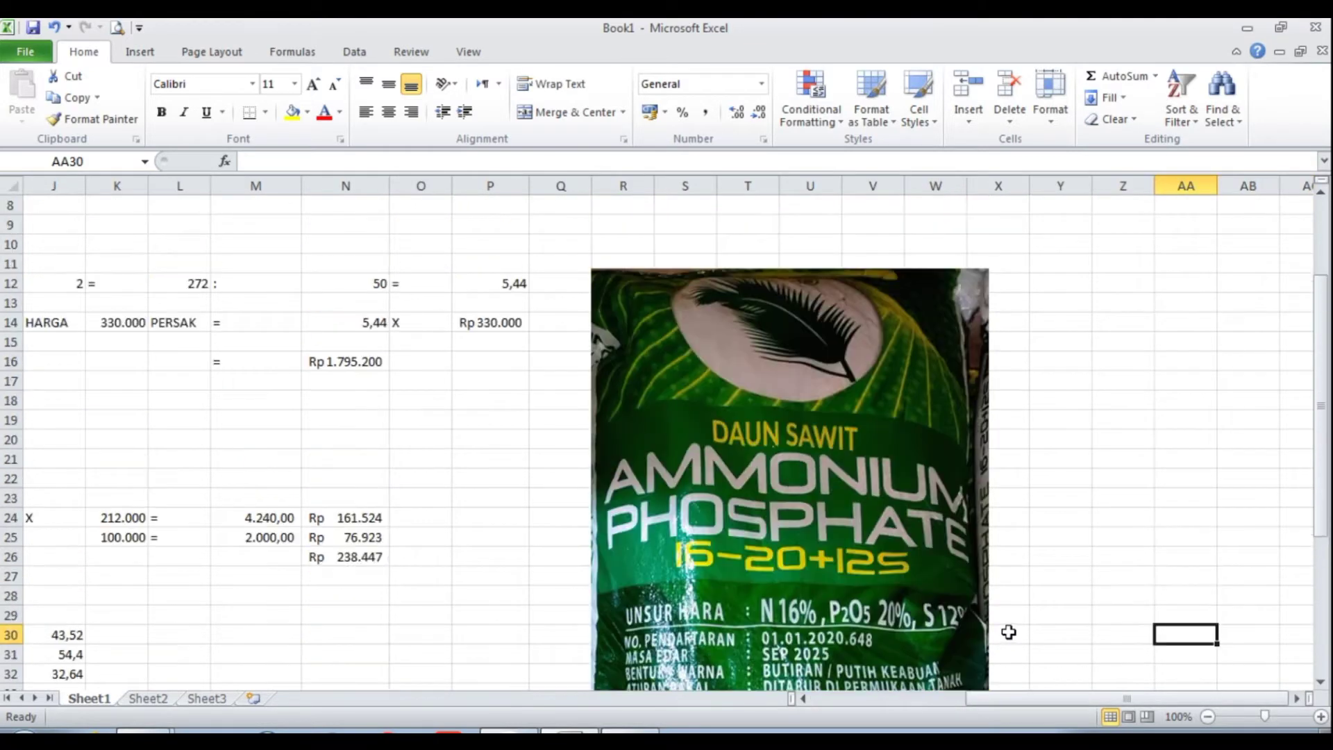
scroll(1008, 629, "down", 1)
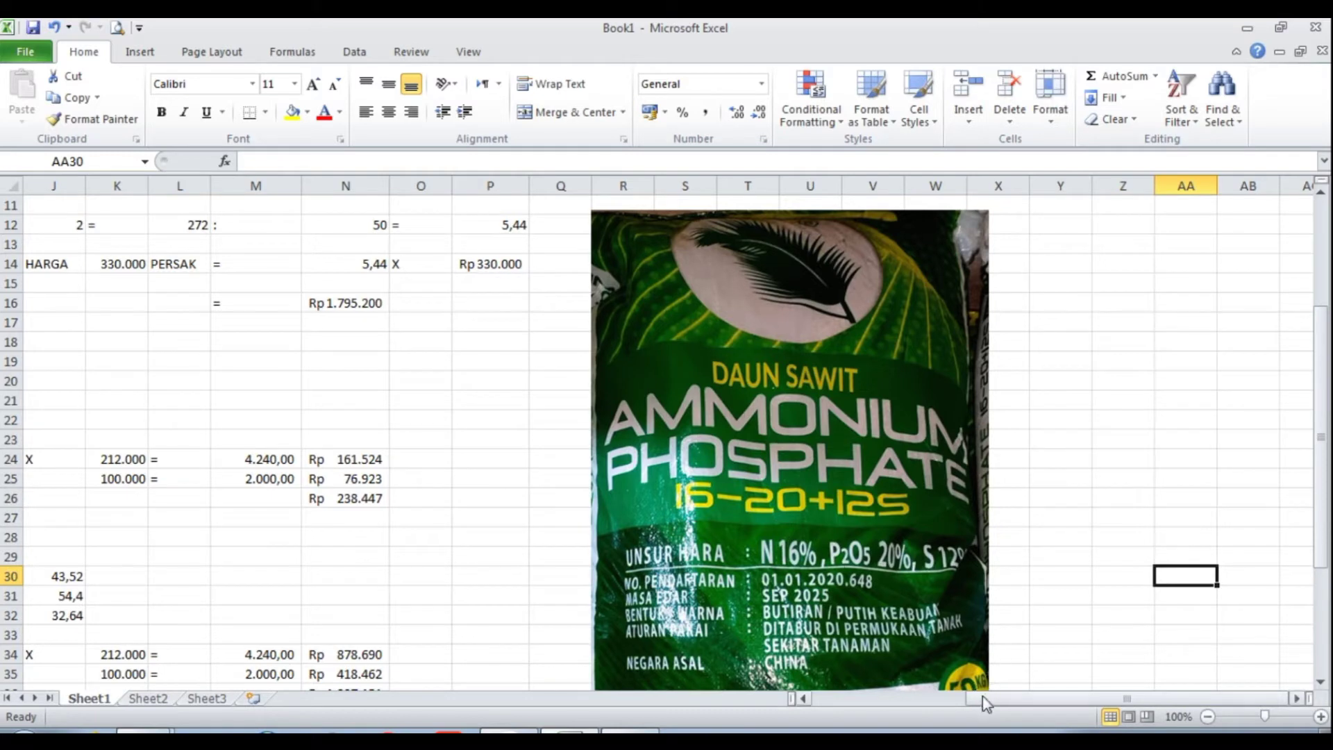
- Review the available fertilizers in section 3, Rock Phosphate and ZA, and their nutrient percentages in B18:E20
left_click_drag(986, 696, 822, 708)
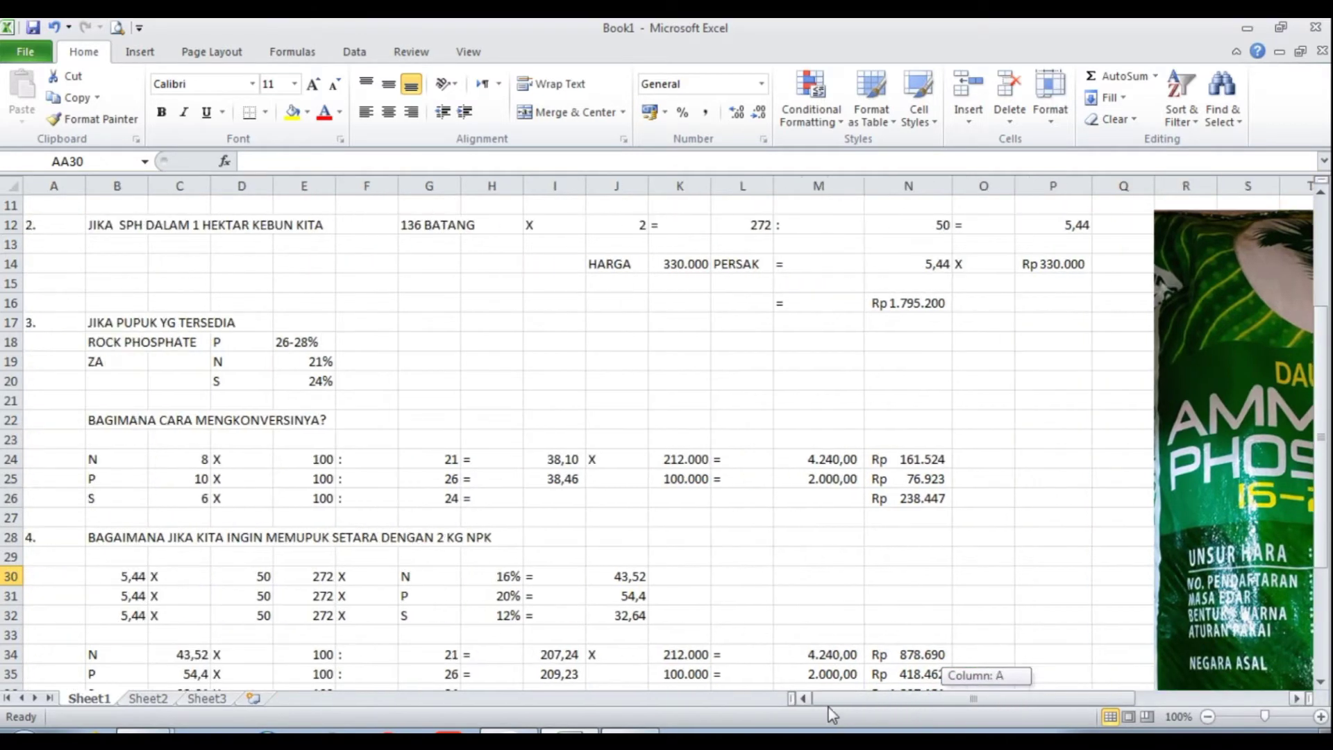
scroll(643, 463, "up", 4)
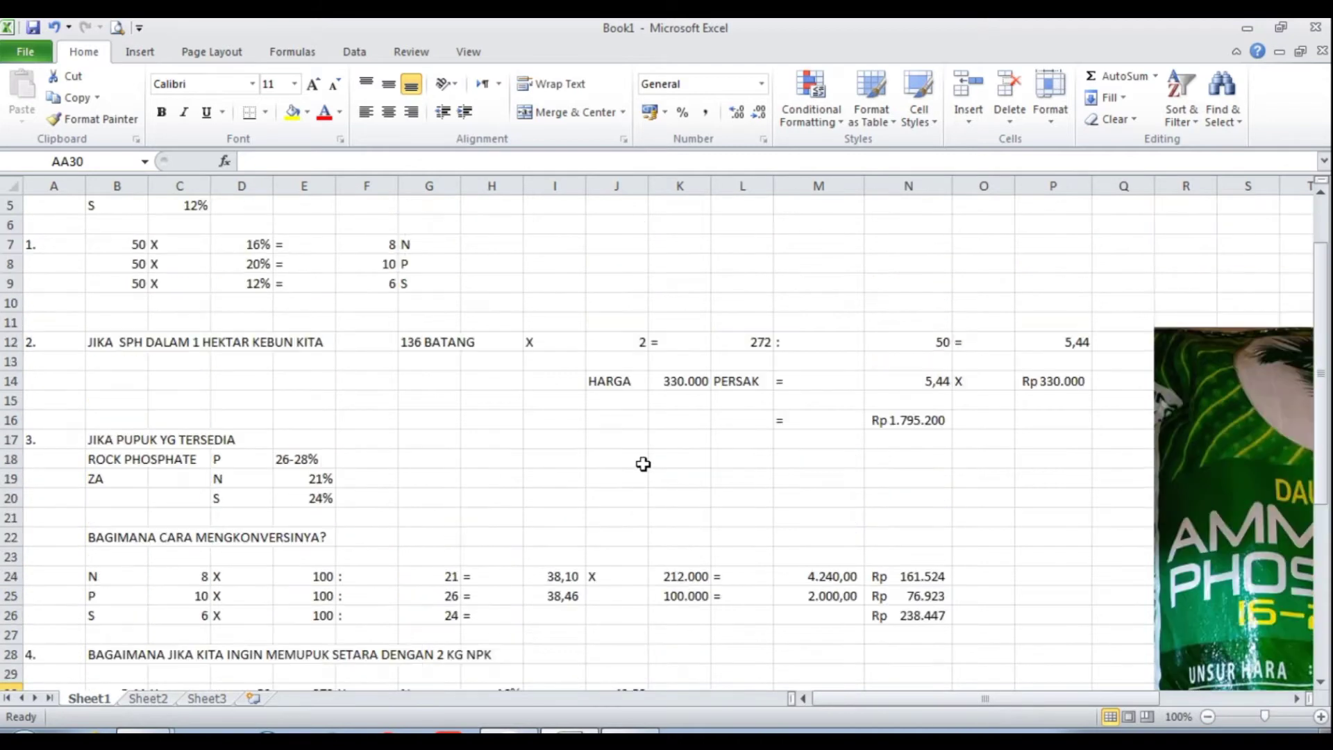
scroll(644, 463, "down", 4)
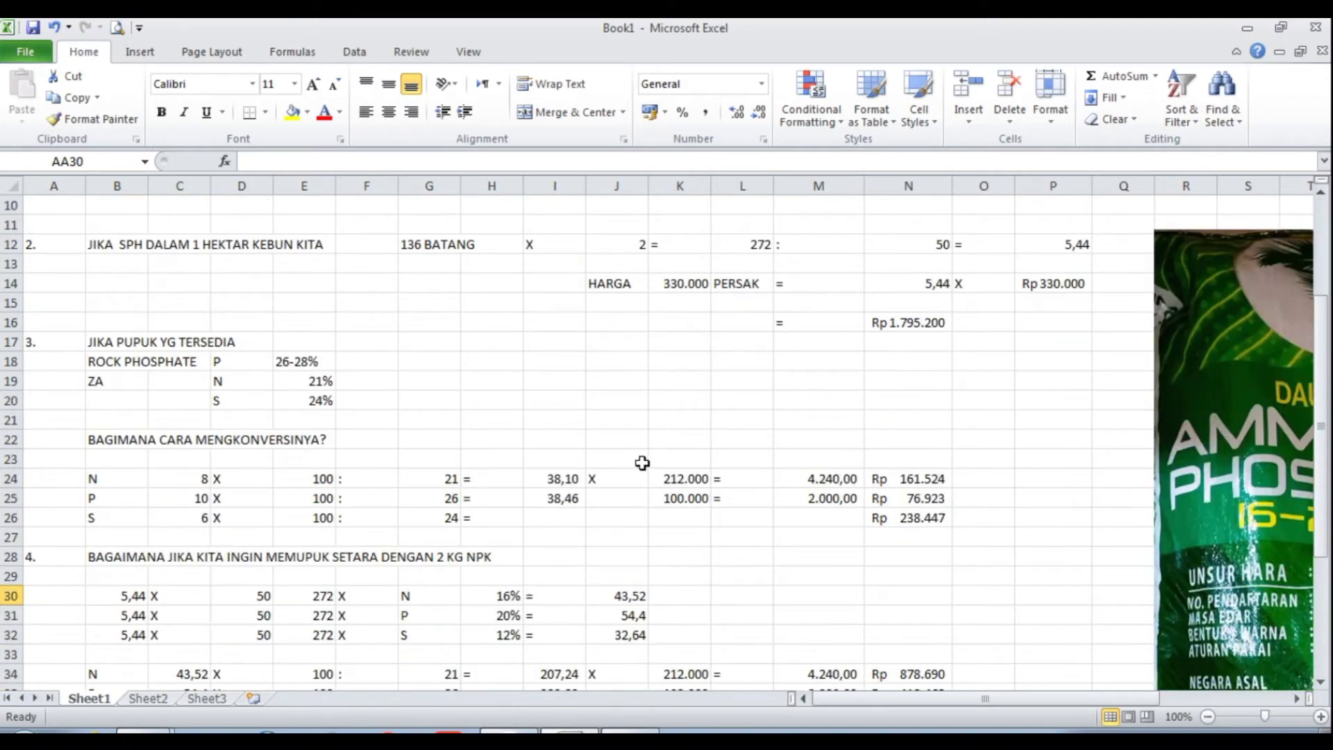
scroll(617, 461, "down", 1)
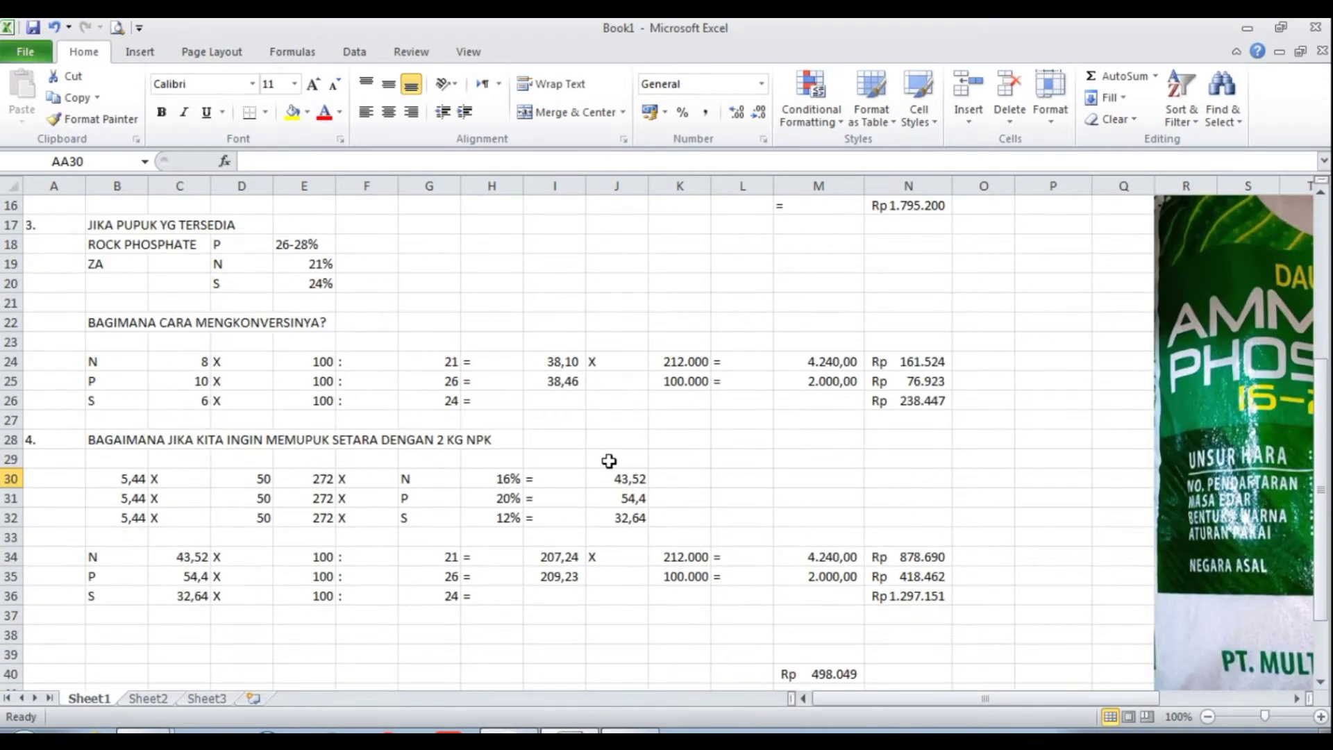
scroll(607, 460, "up", 1)
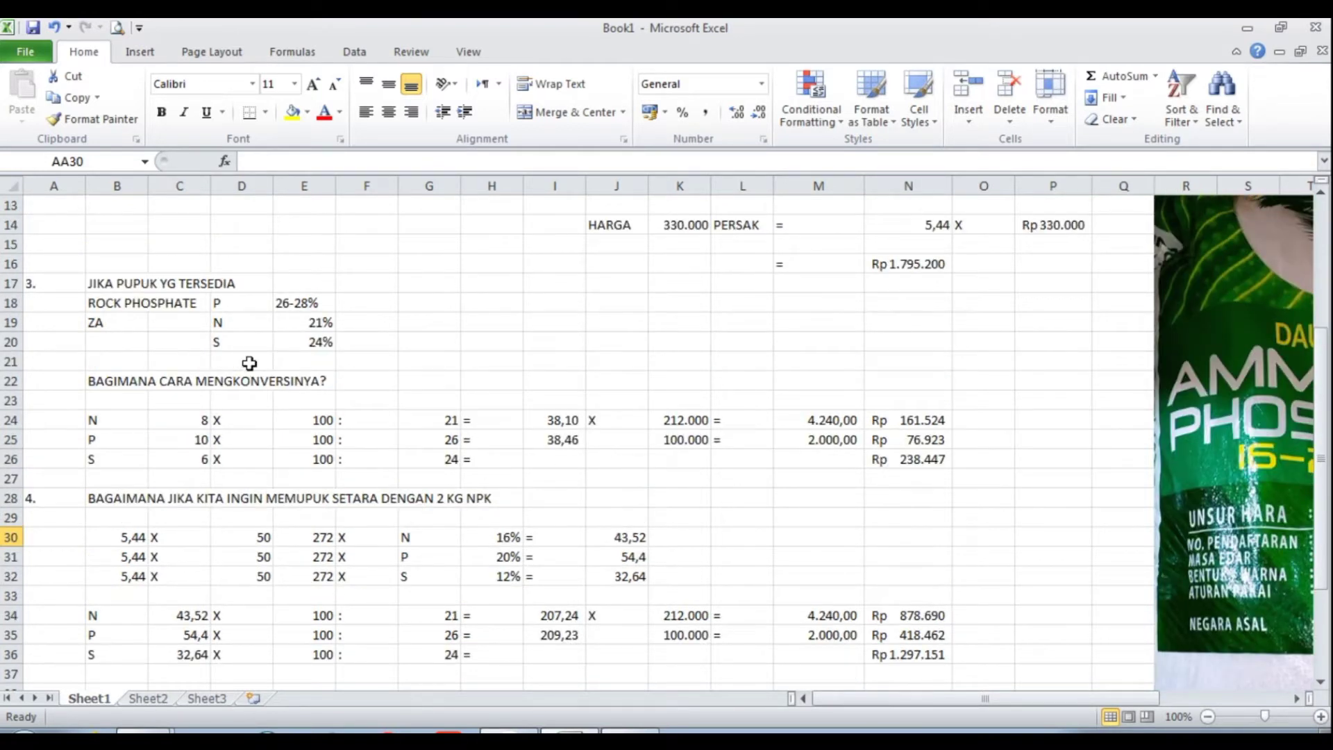
left_click_drag(142, 305, 324, 338)
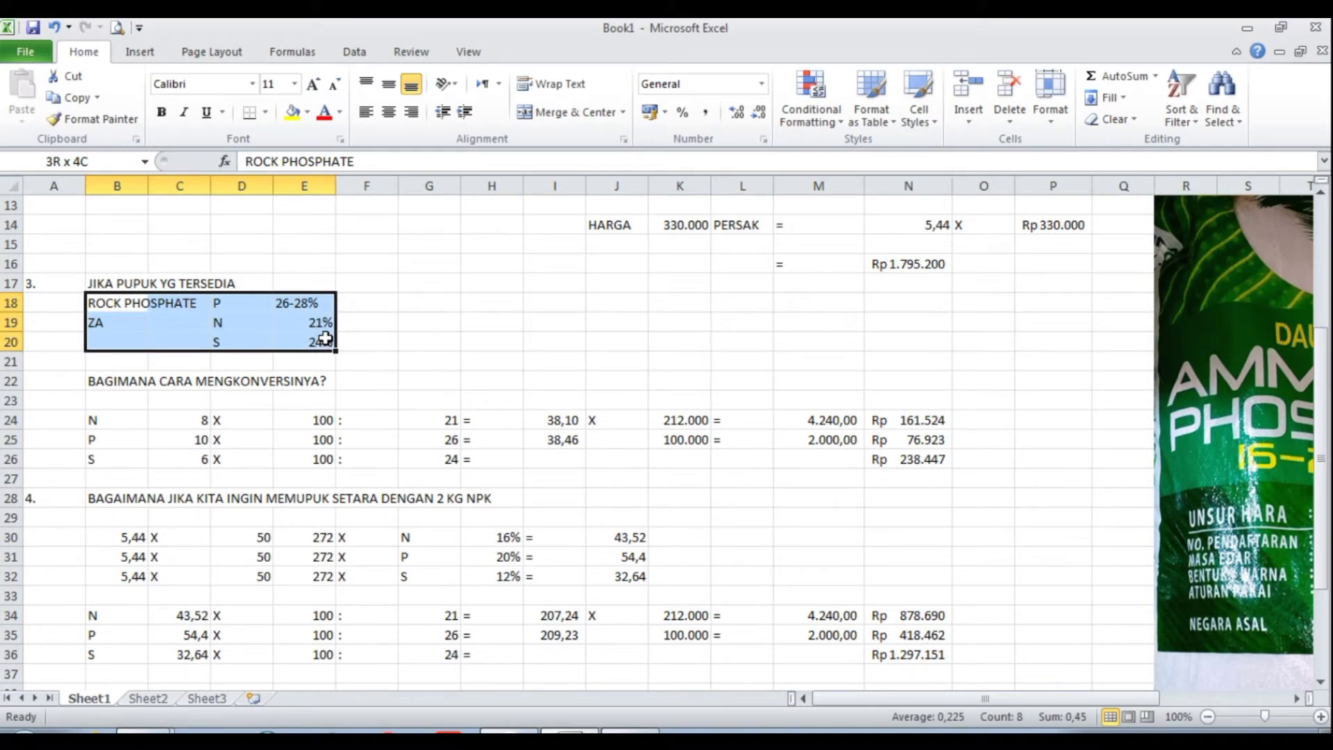
left_click(373, 332)
left_click_drag(134, 320, 304, 335)
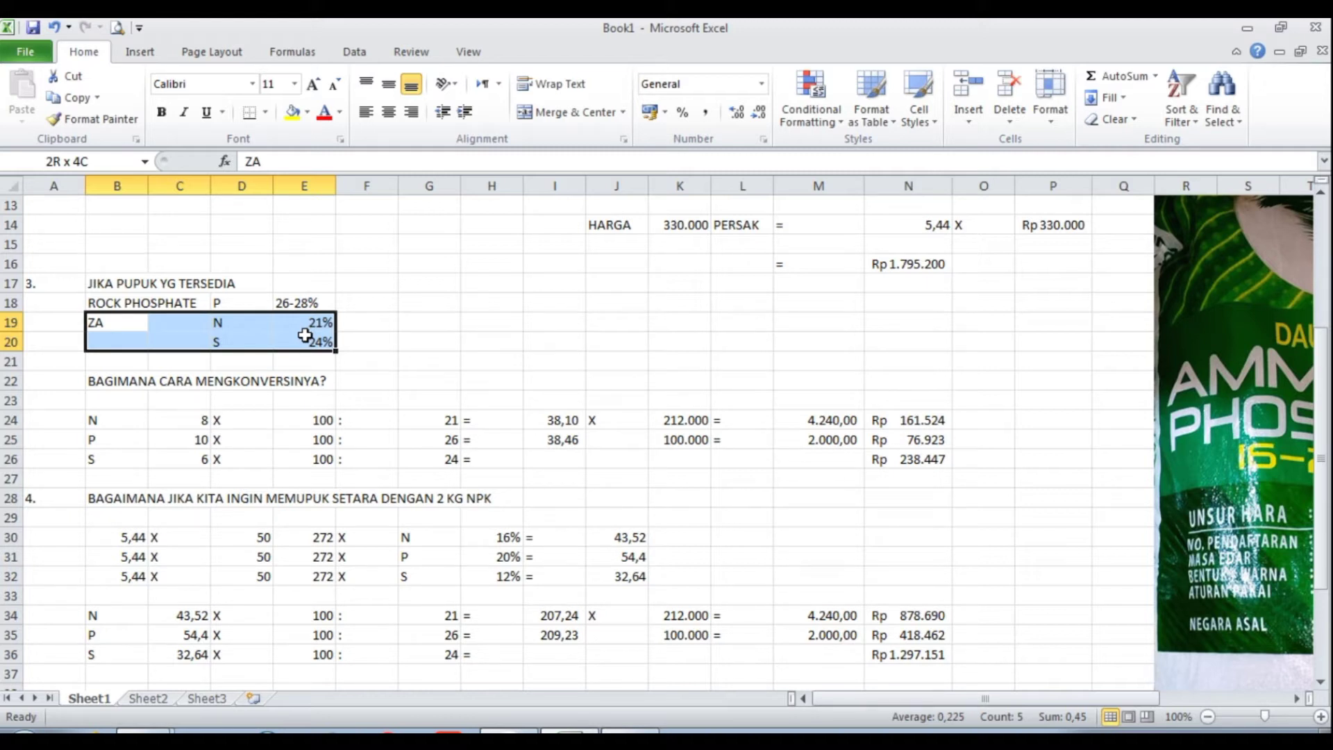
left_click_drag(304, 335, 307, 336)
left_click(433, 354)
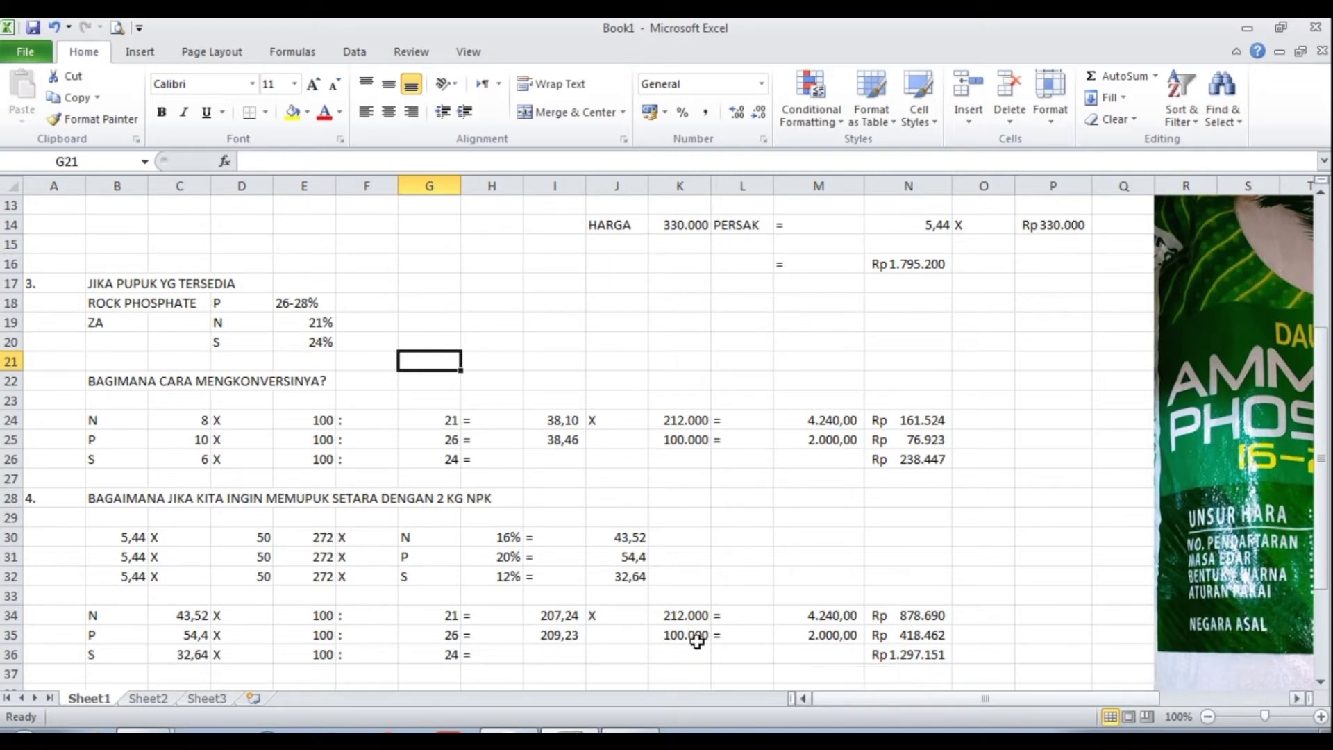
- Review the nutrient amounts in section 1 and the per-hectare requirement and cost in section 2 against the bag label
scroll(568, 611, "up", 4)
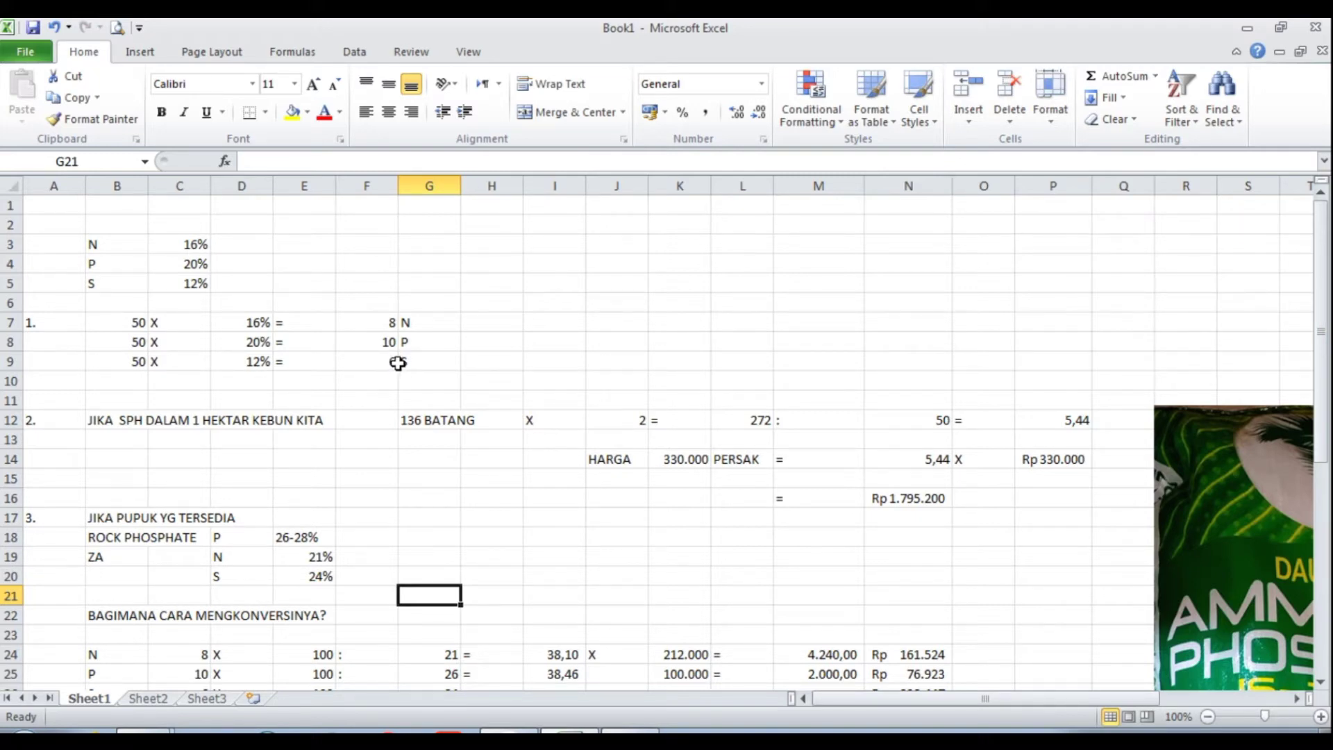
scroll(397, 363, "down", 2)
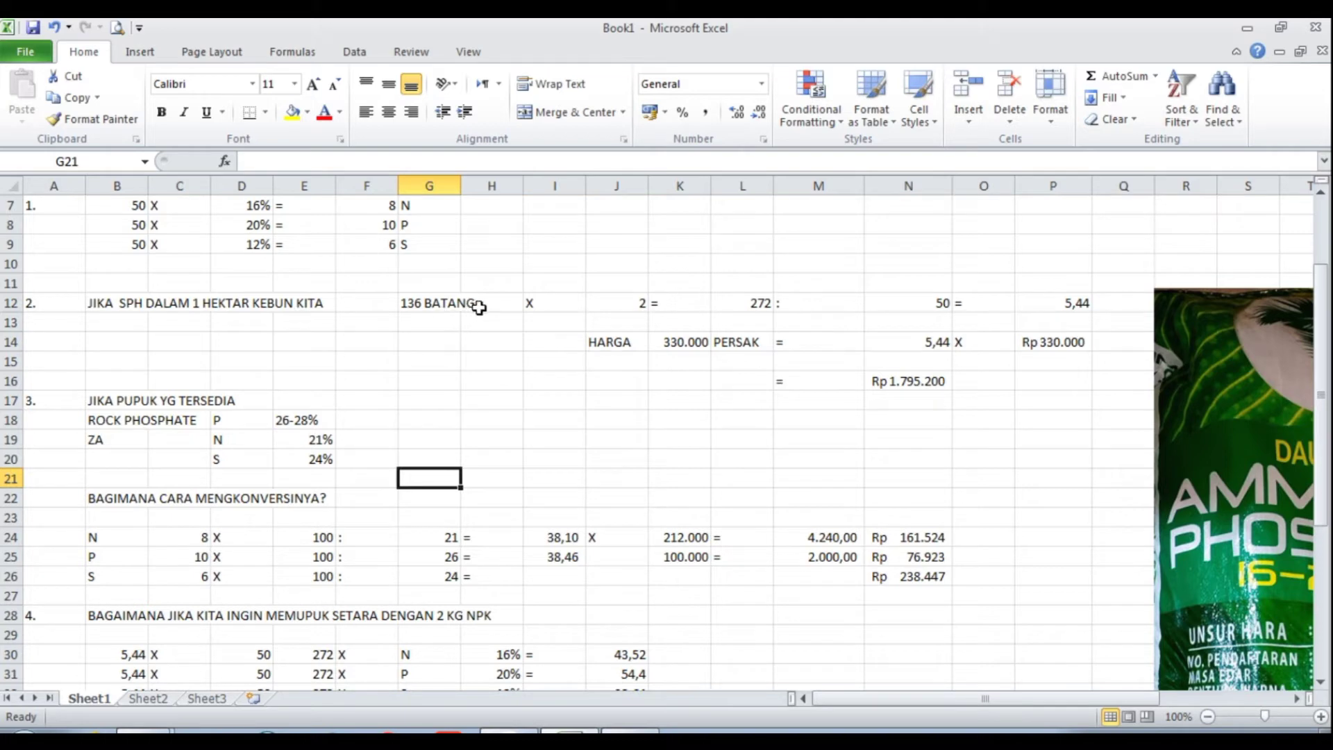
scroll(462, 349, "up", 1)
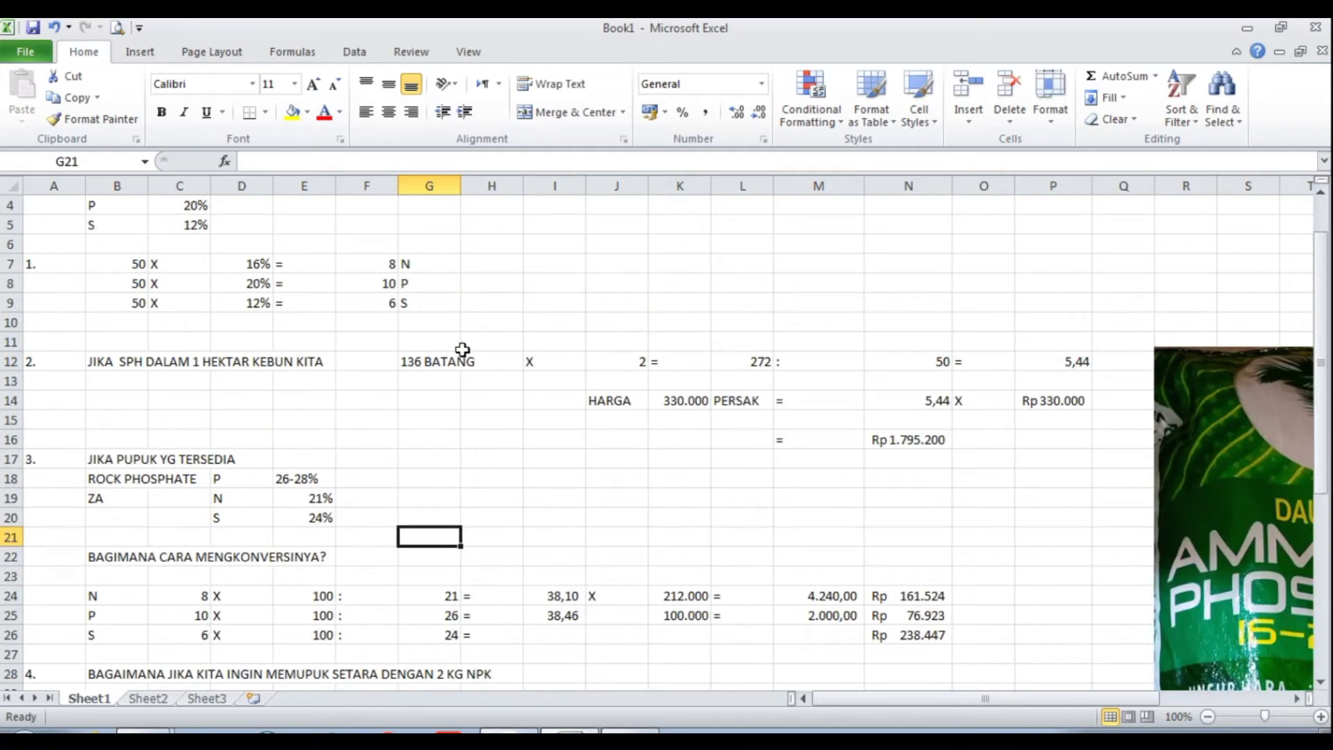
scroll(462, 349, "down", 1)
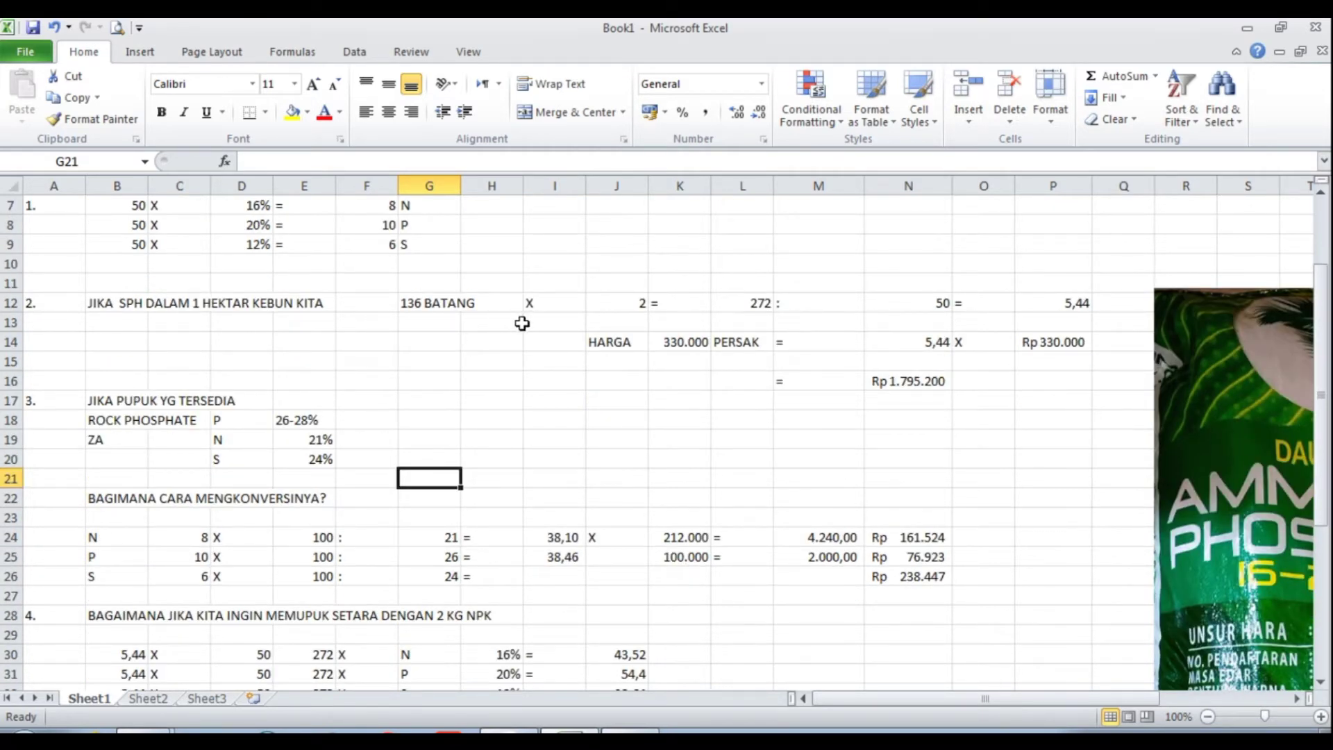
scroll(522, 323, "up", 1)
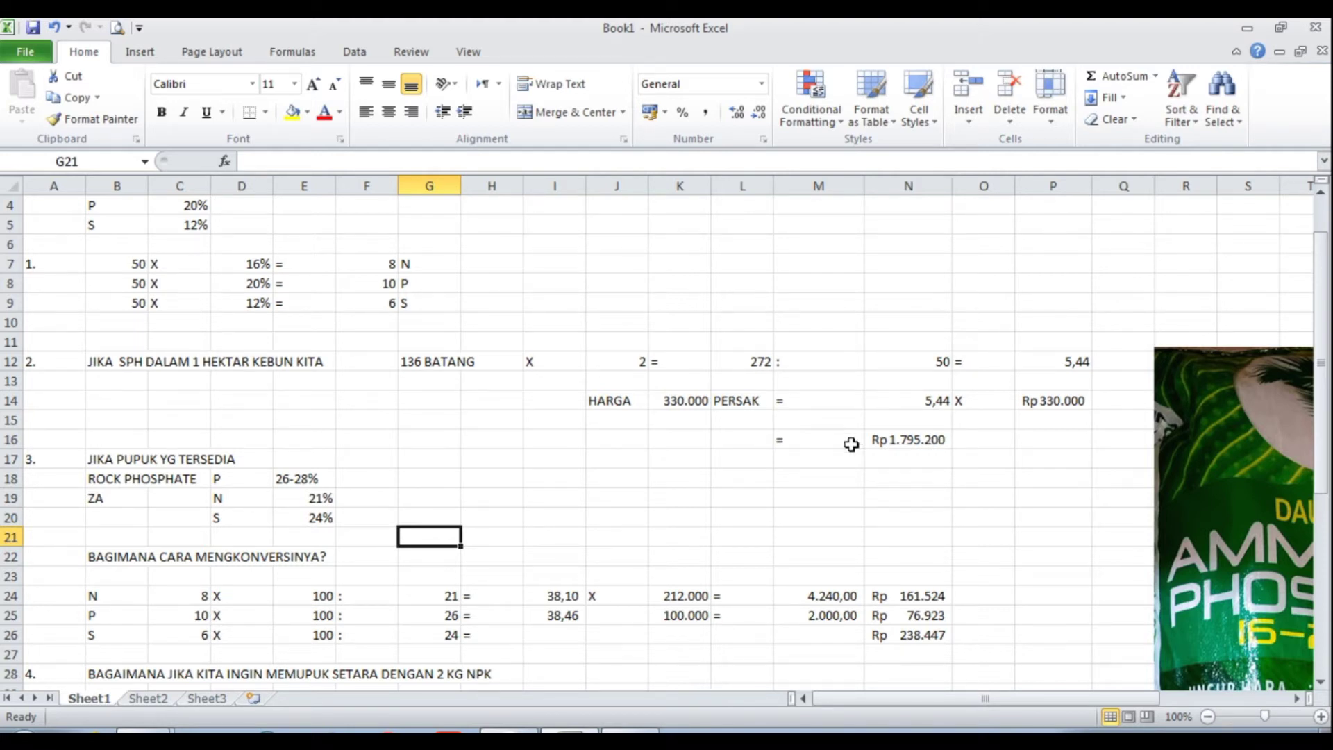
left_click_drag(842, 701, 972, 700)
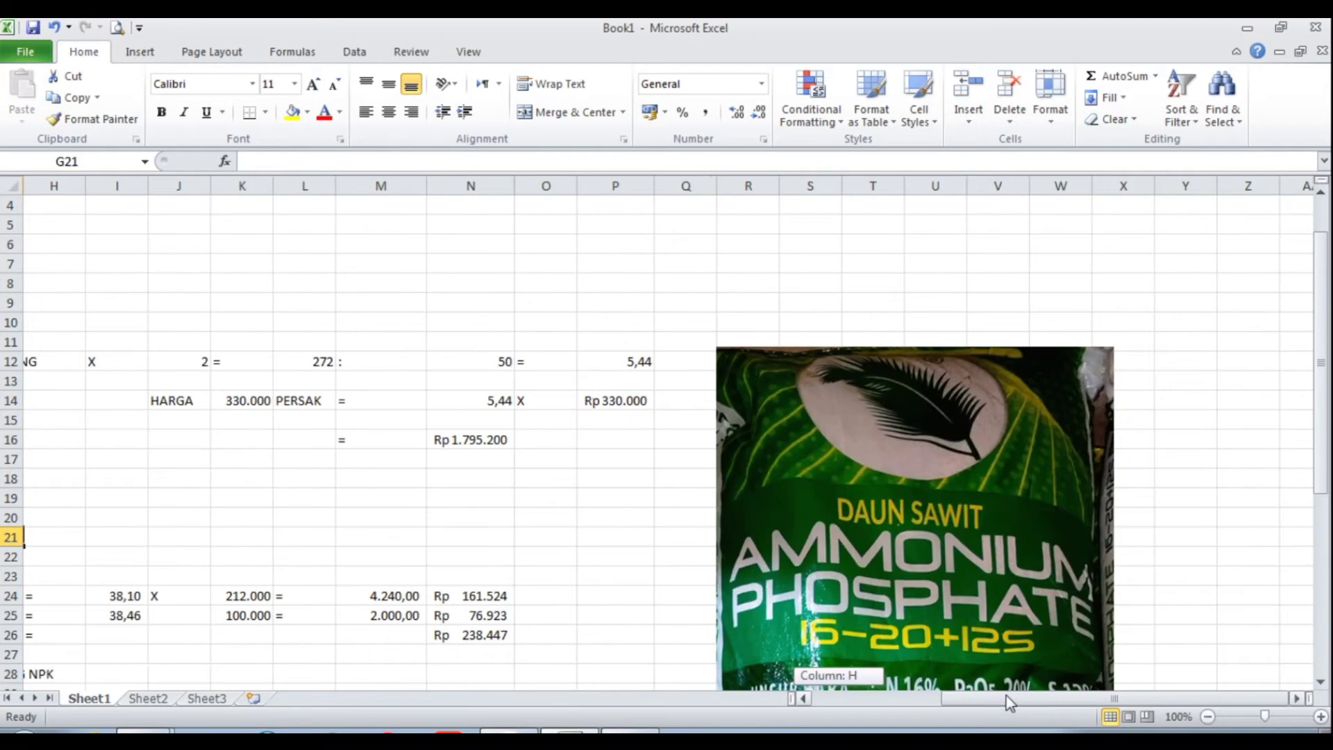
scroll(1037, 493, "down", 3)
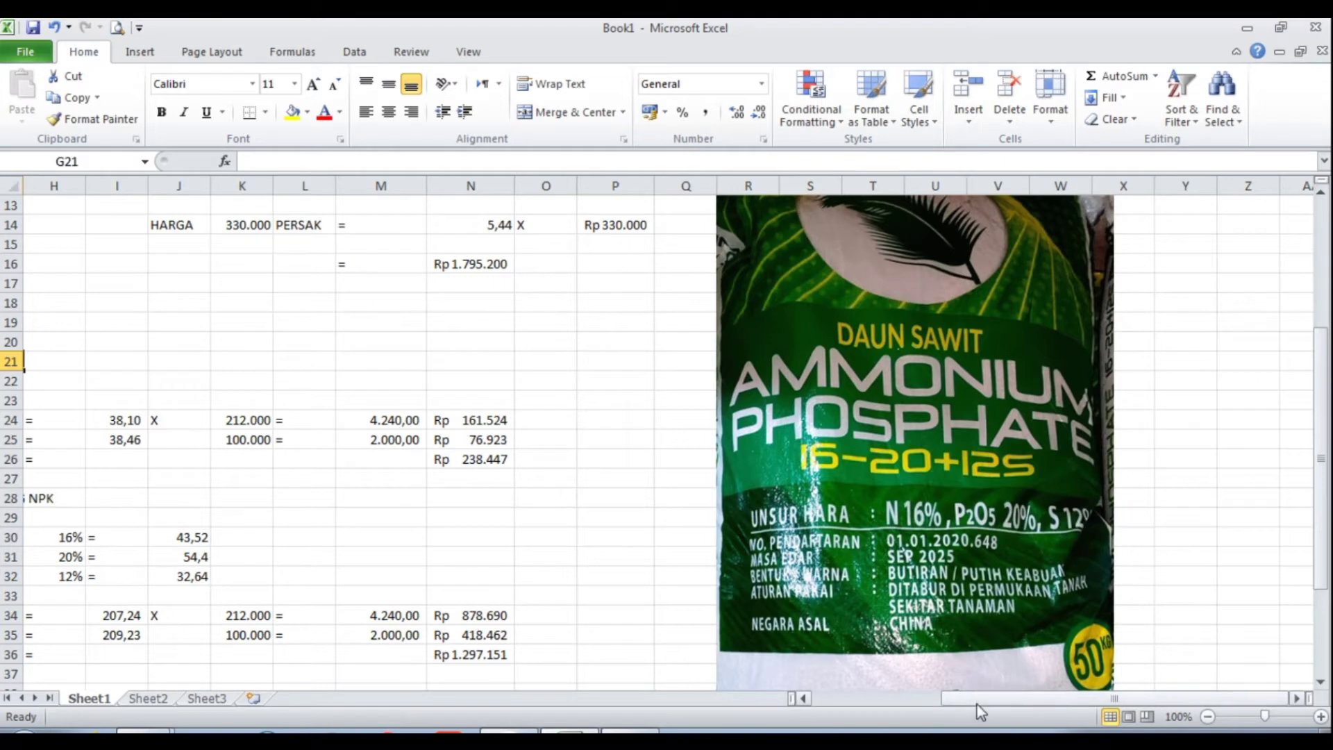
left_click_drag(976, 698, 822, 705)
- Highlight the total fertilizer cost of section 2 in cell N16 with a yellow fill
scroll(909, 397, "up", 1)
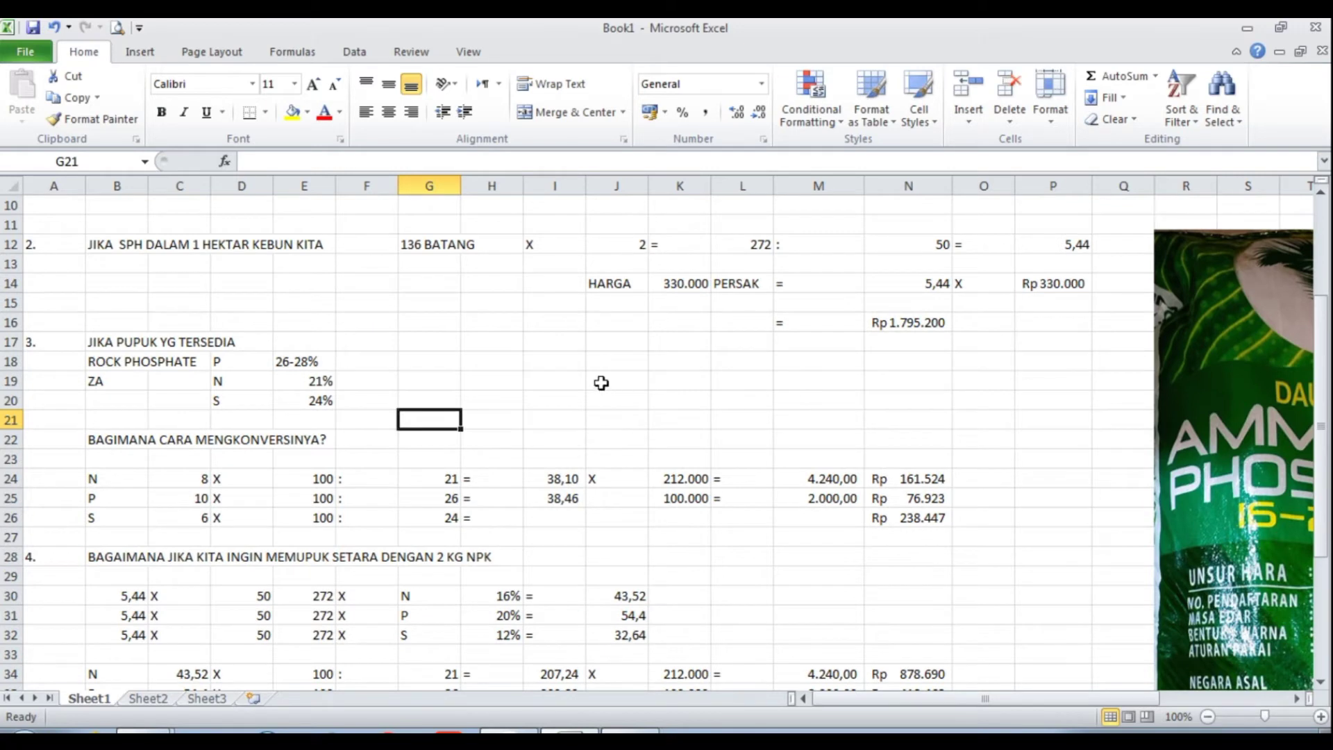
scroll(599, 380, "up", 1)
scroll(720, 398, "up", 1)
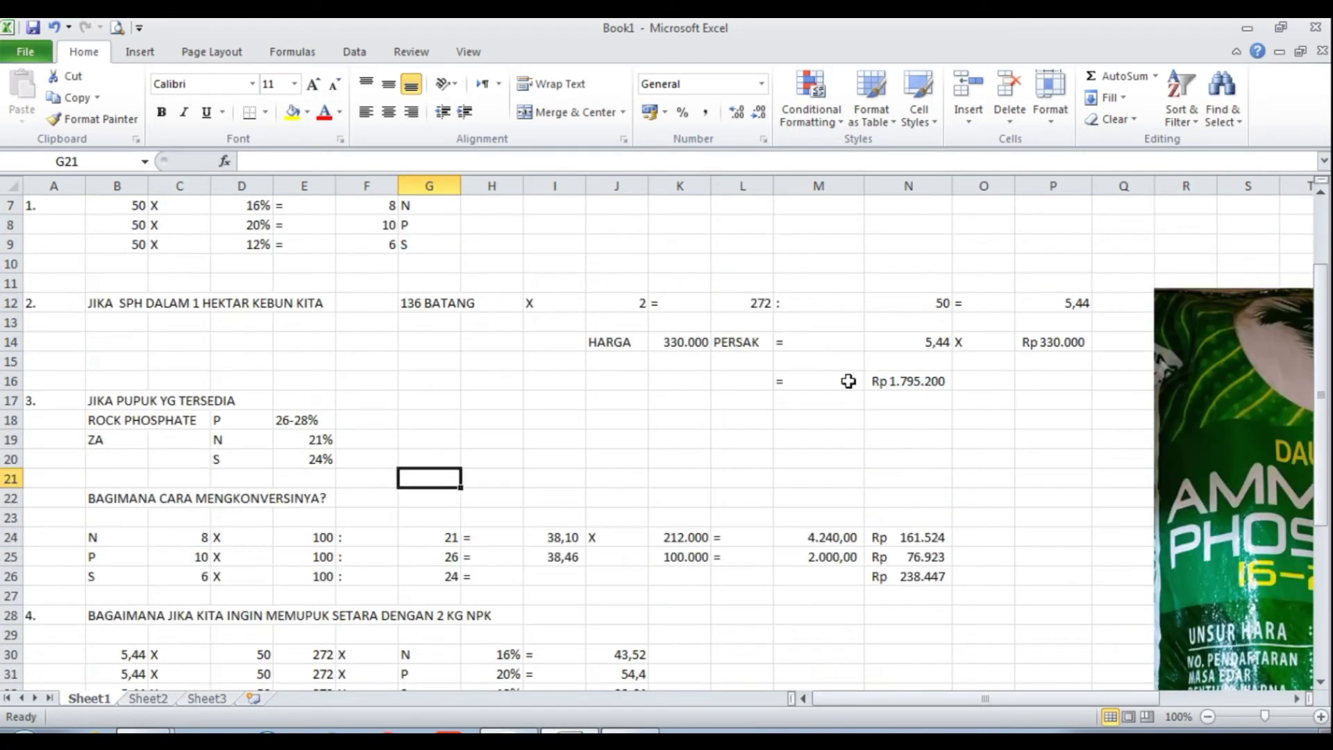
left_click(885, 381)
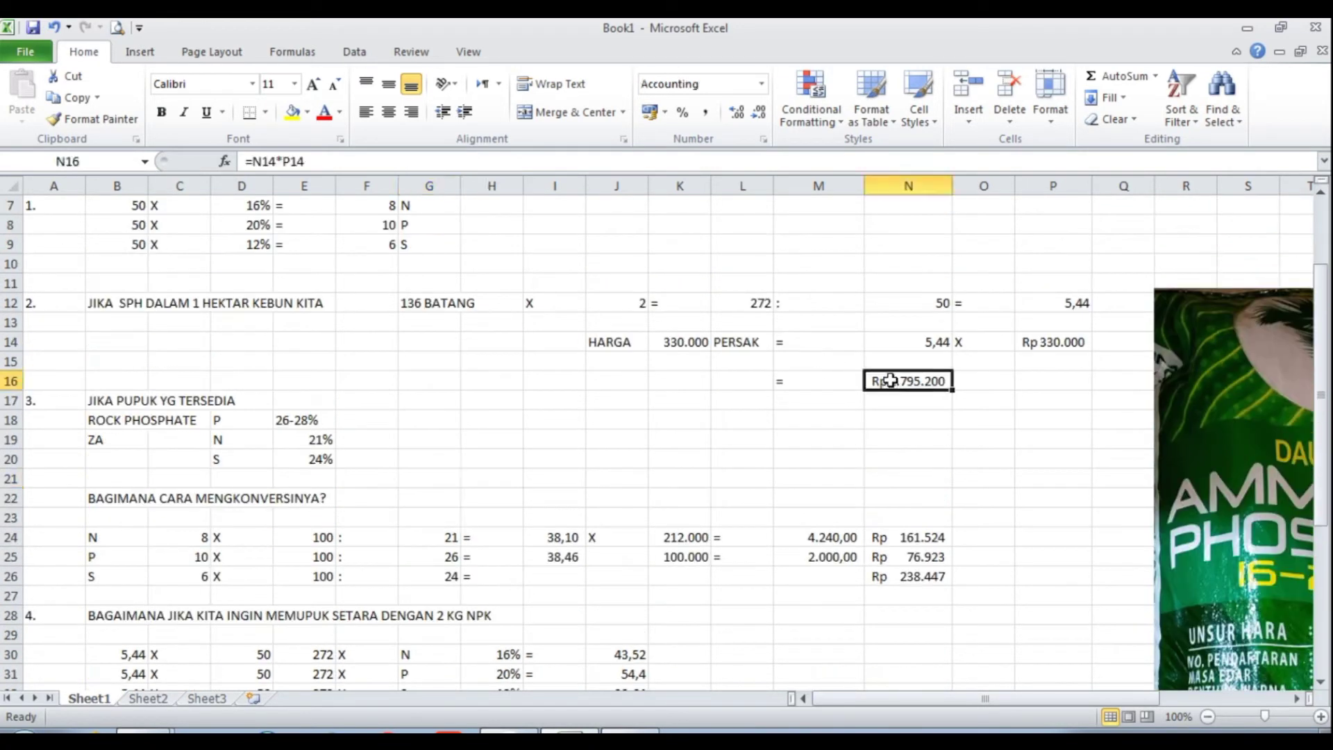
left_click(292, 114)
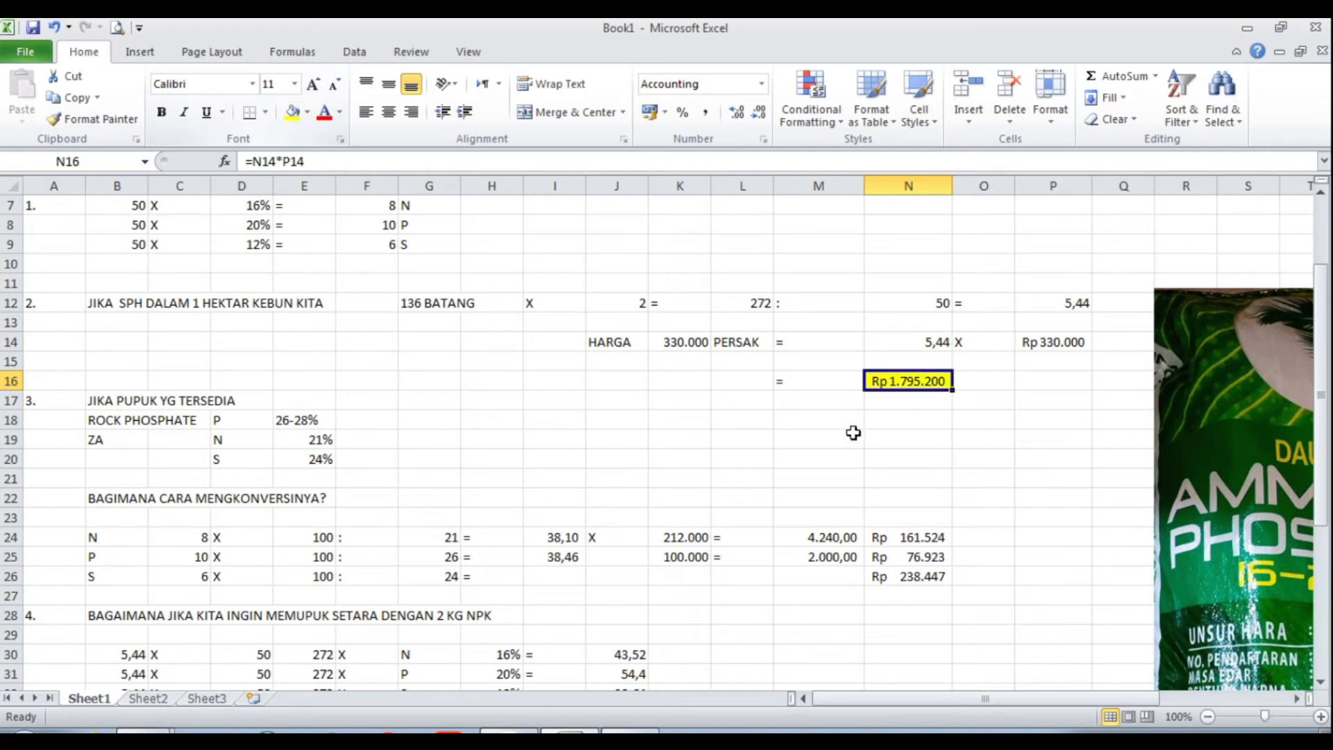
left_click(894, 434)
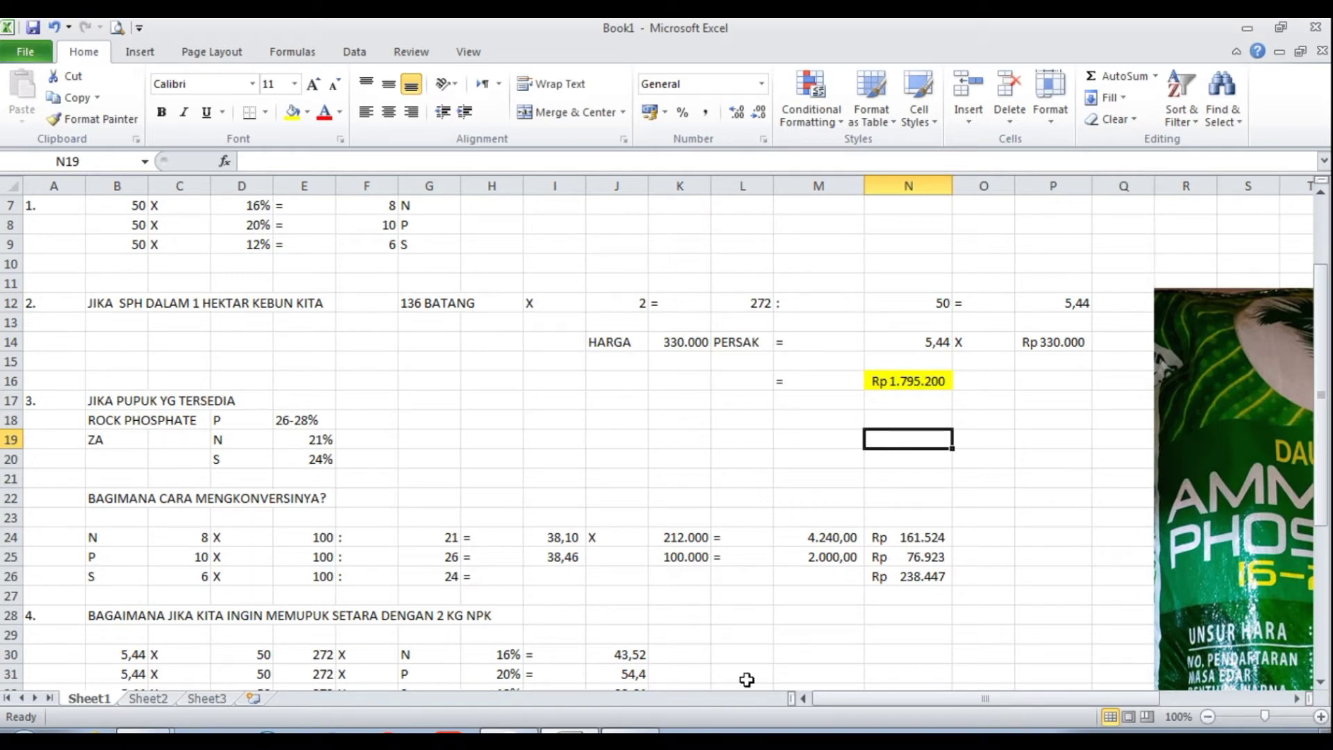
- Highlight the section 1 nutrient calculations in B7:G9 with a yellow fill
left_click_drag(855, 701, 826, 698)
scroll(576, 538, "up", 2)
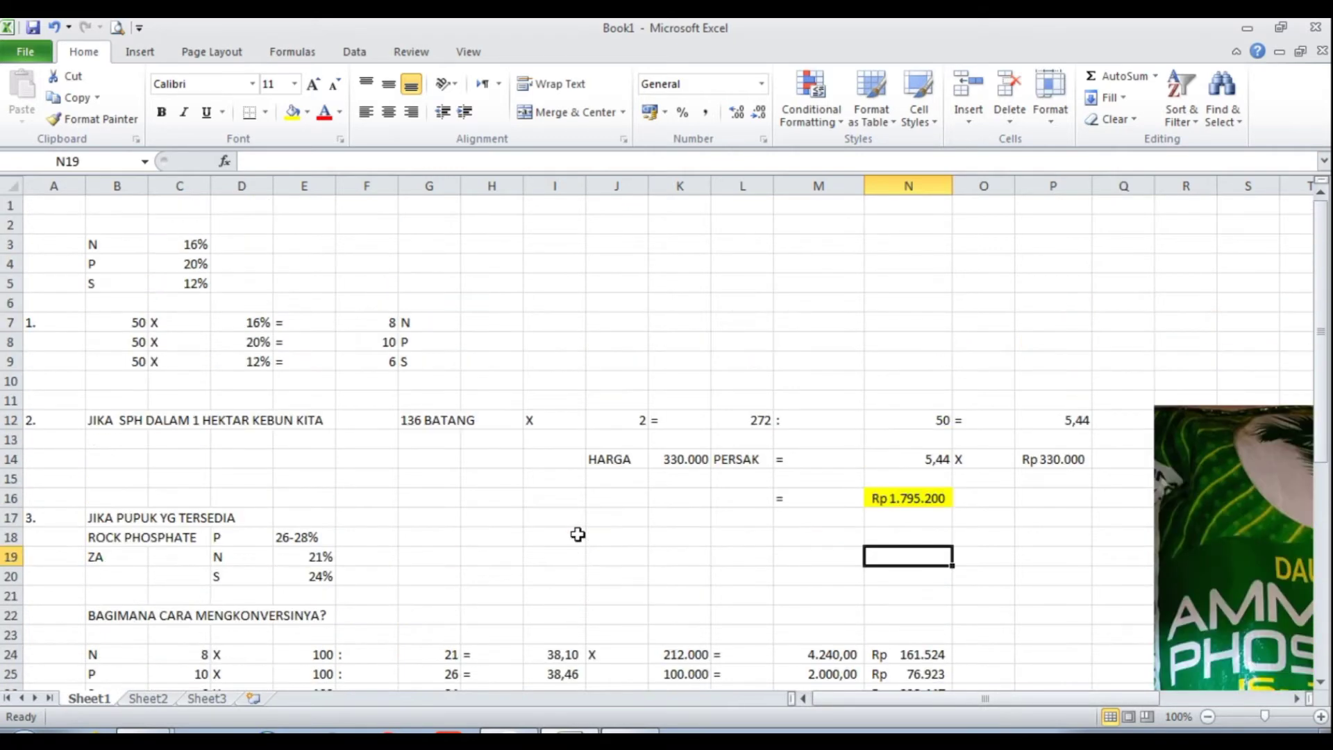
left_click_drag(119, 324, 448, 365)
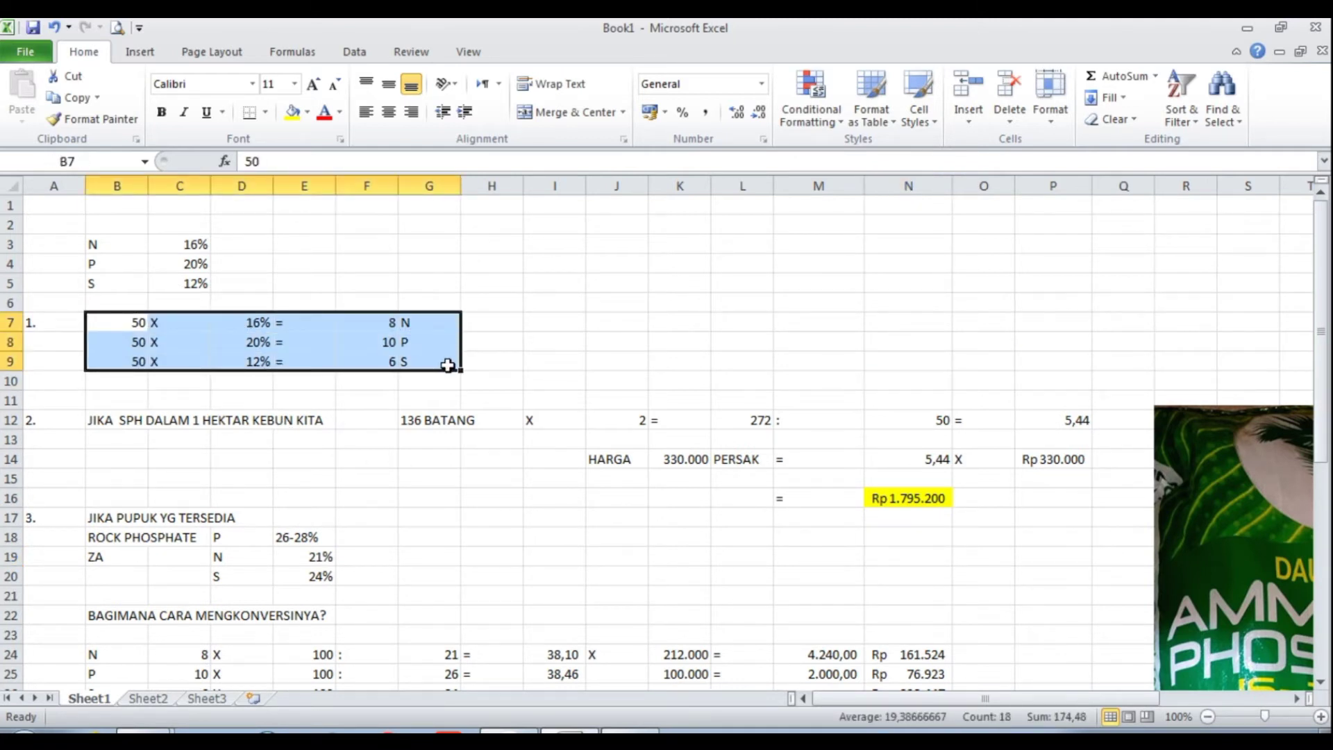
left_click(294, 113)
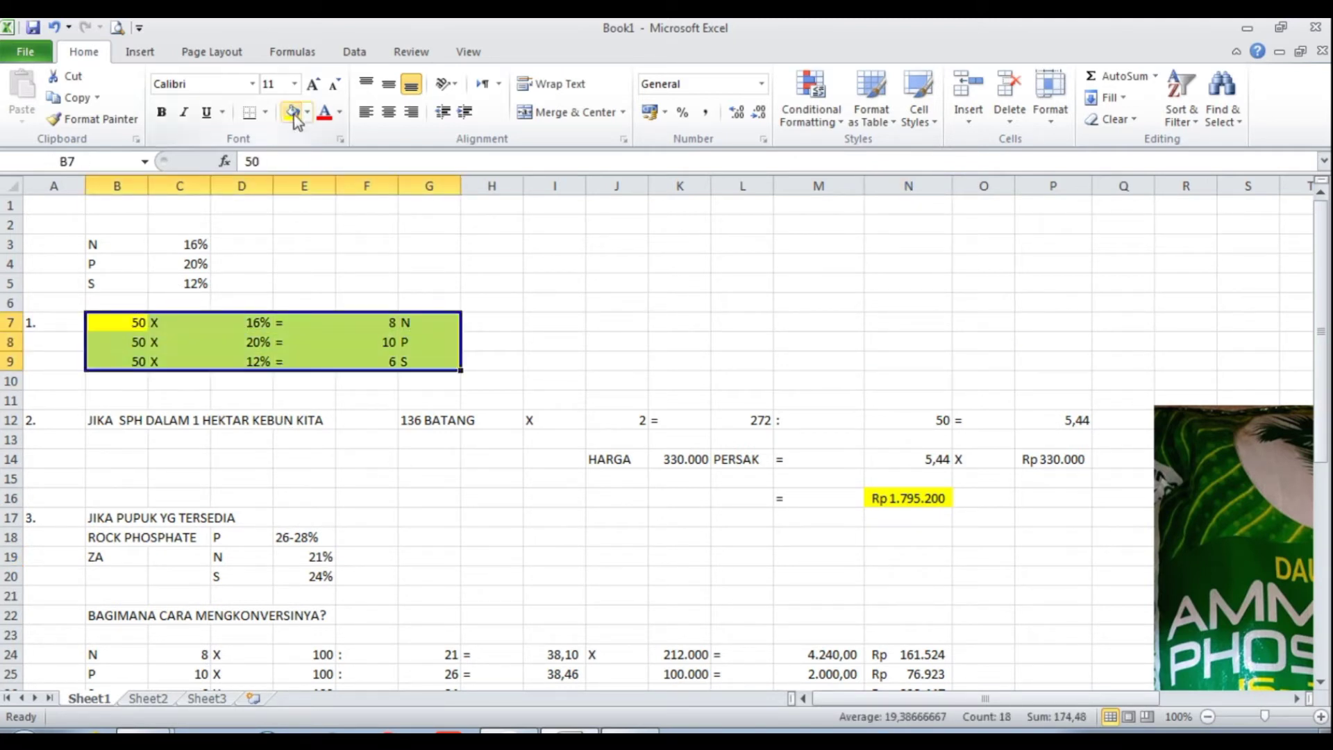
left_click(246, 345)
- Examine the section 3 conversion: the divisors in column G, the formulas in I24 and I25, and the cost sum in N26
scroll(553, 361, "down", 3)
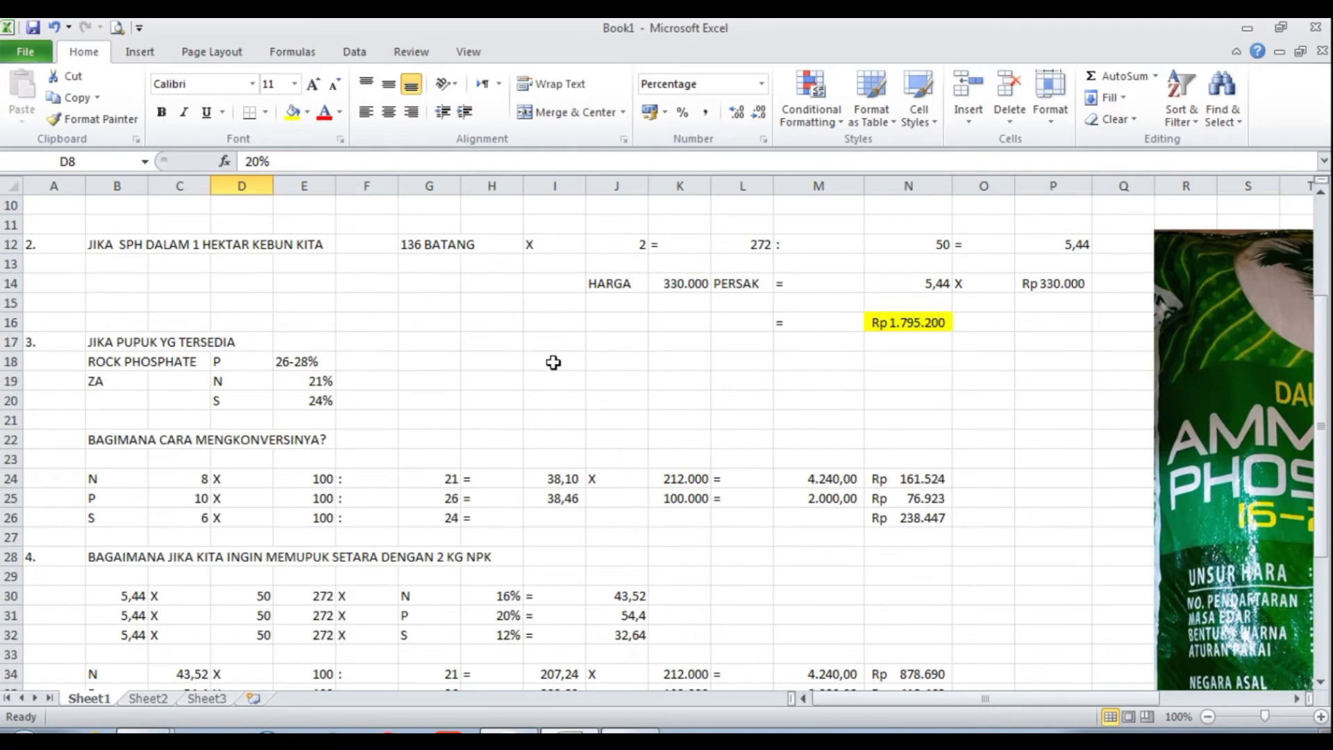
scroll(553, 362, "down", 1)
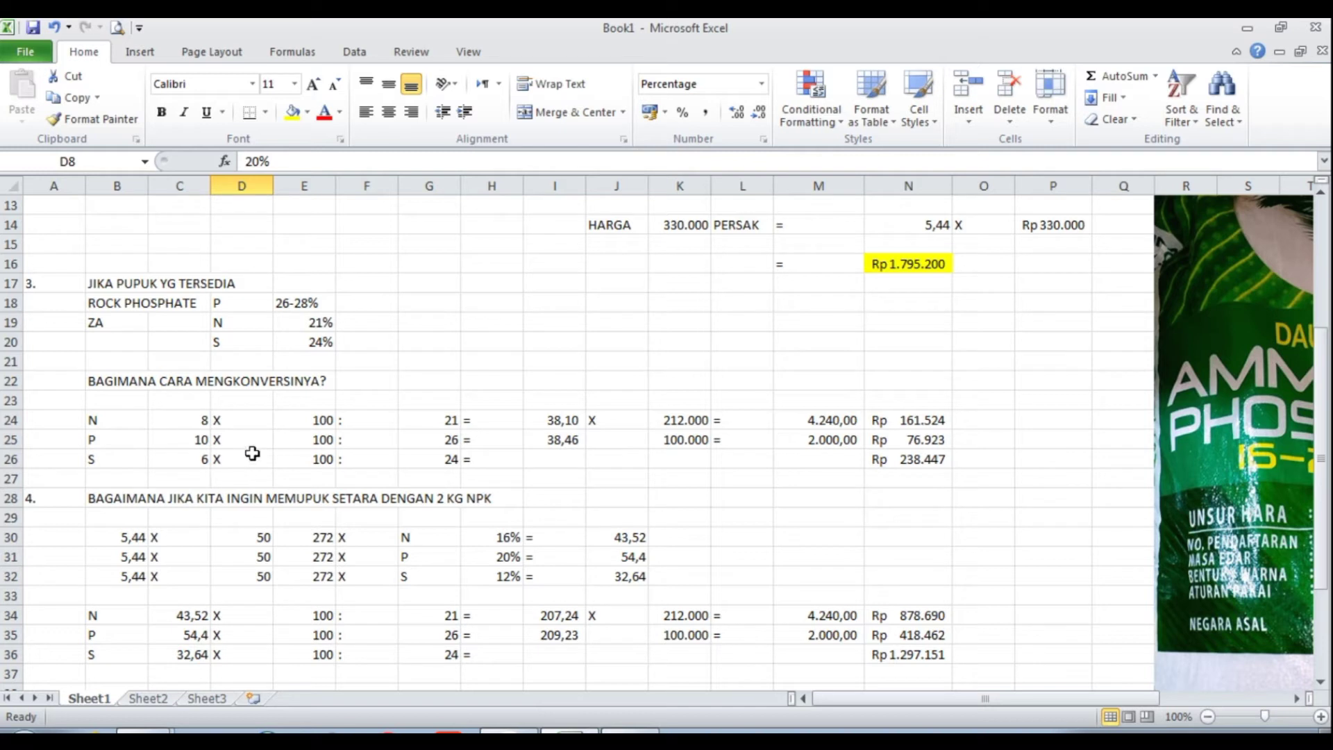
left_click(432, 420)
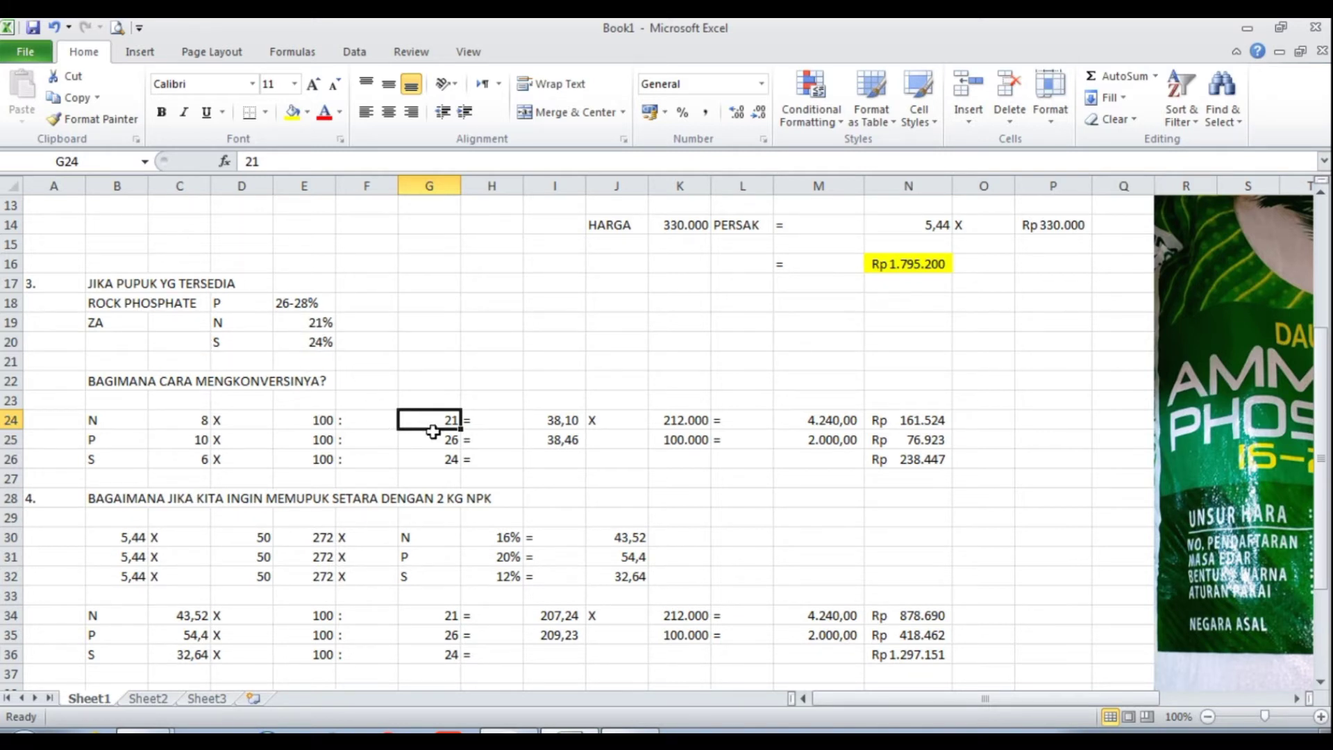
left_click(435, 464)
left_click(439, 422)
left_click(542, 424)
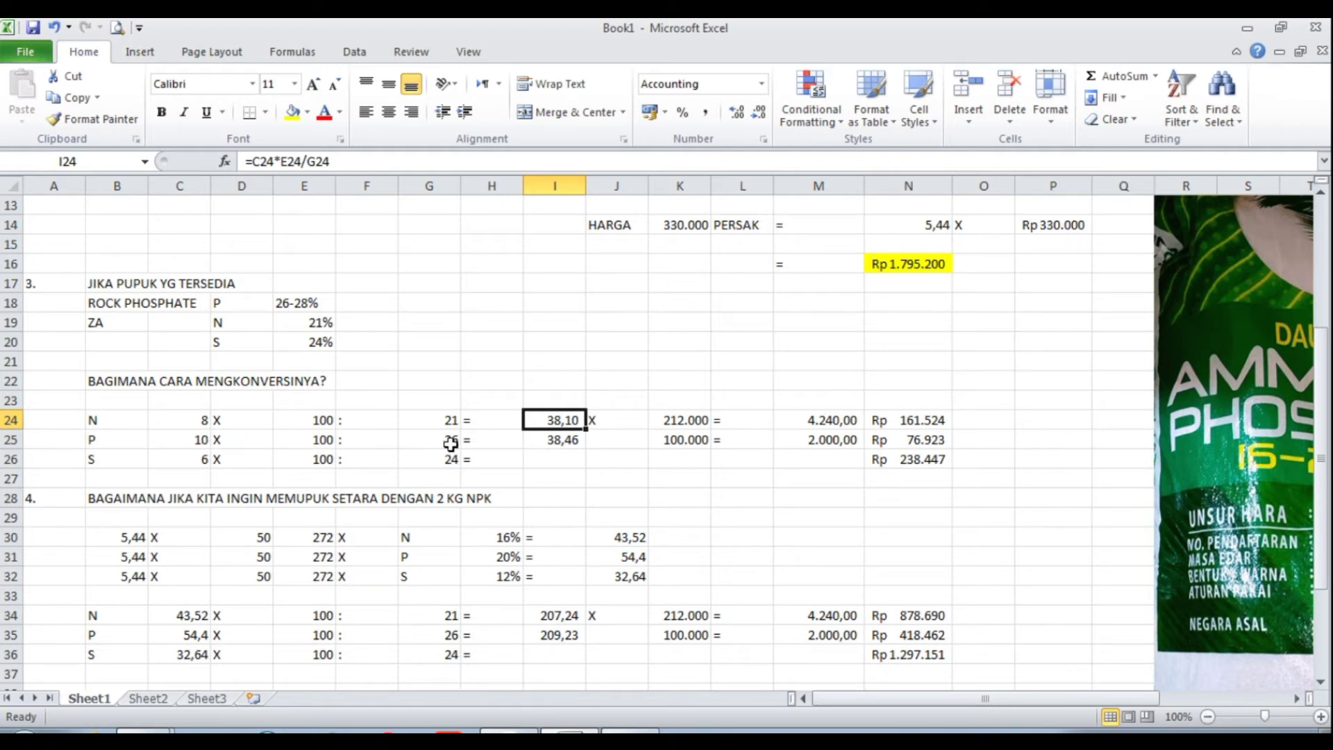
left_click(561, 442)
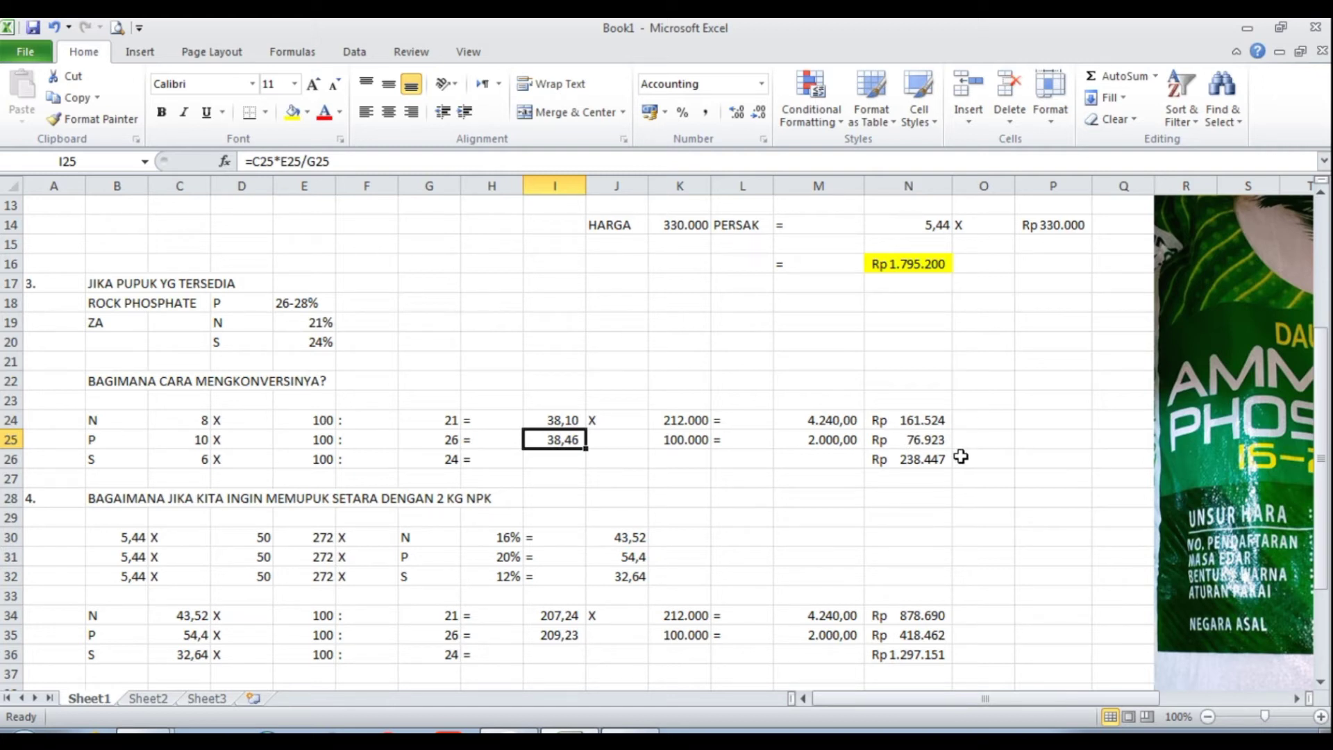
left_click(874, 461)
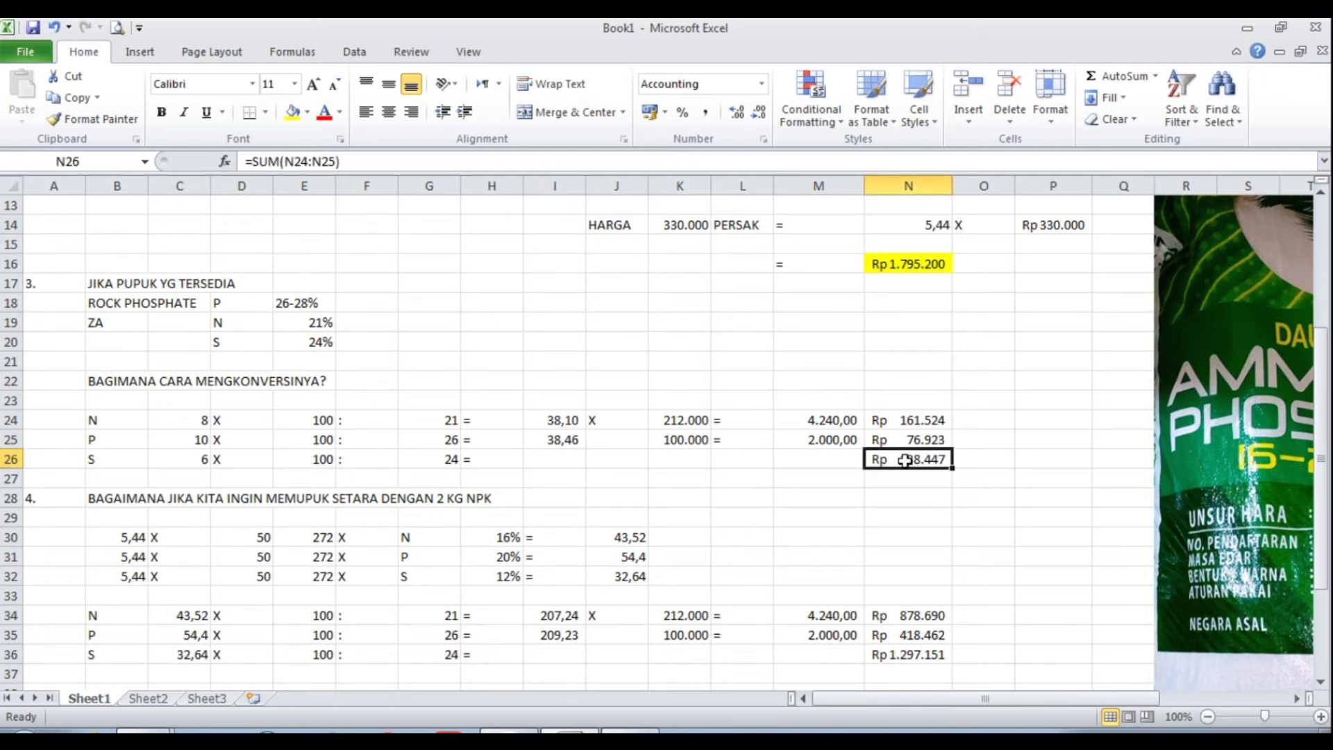
- Highlight the section 3 cost total in N26 with a yellow fill and enter the formula =K14-N26 in N27
left_click(292, 115)
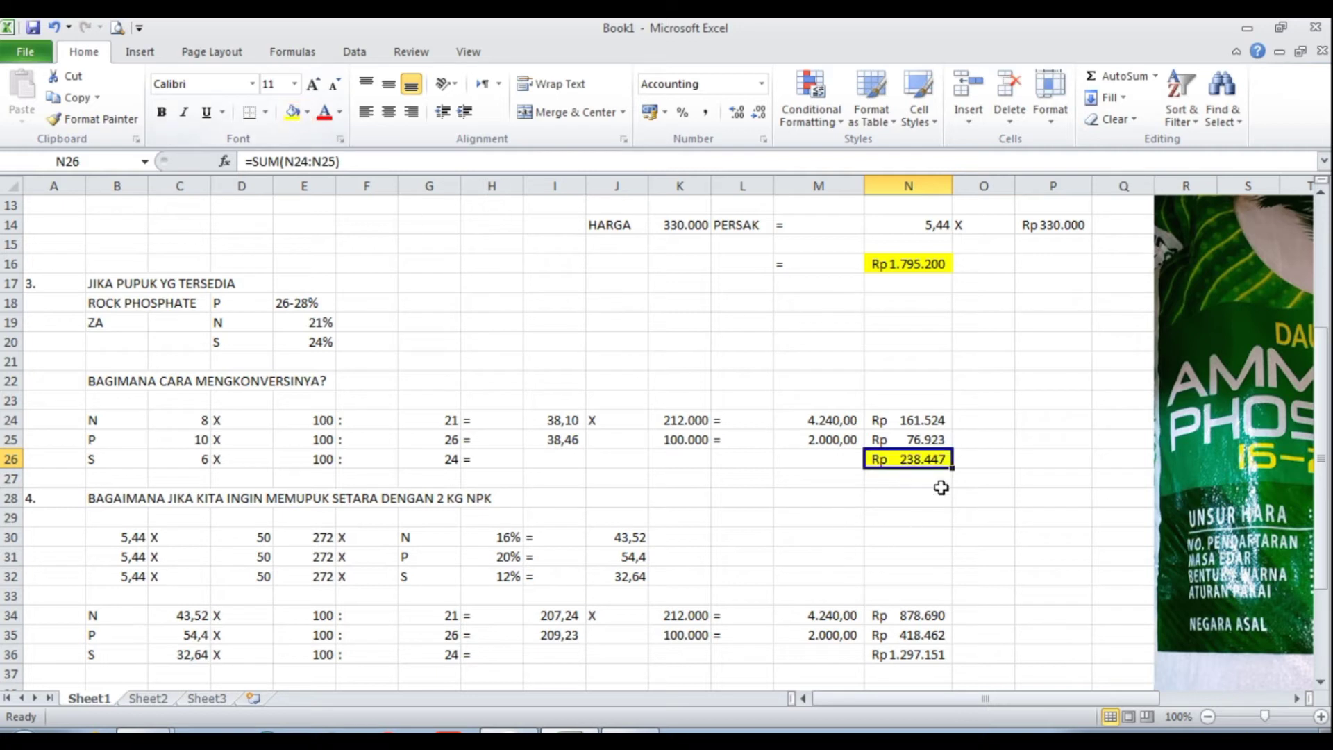
left_click(909, 477)
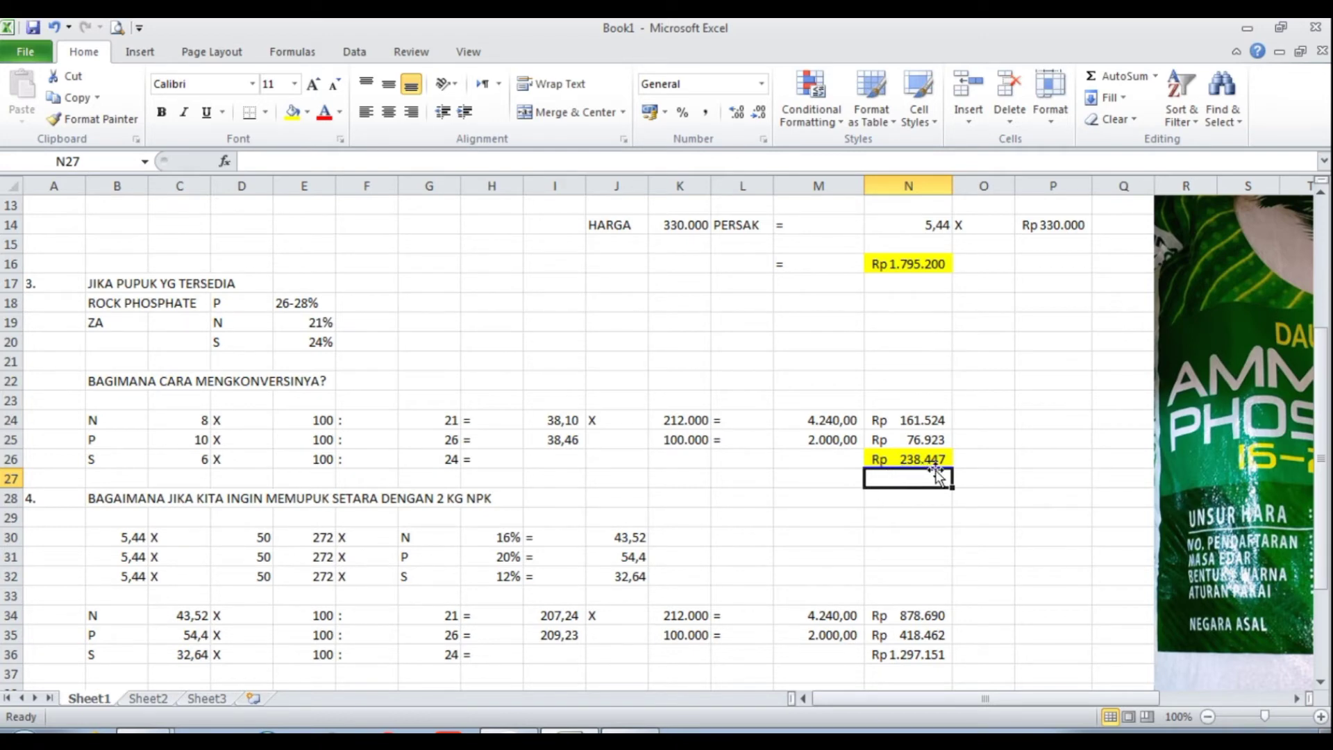
scroll(992, 538, "up", 4)
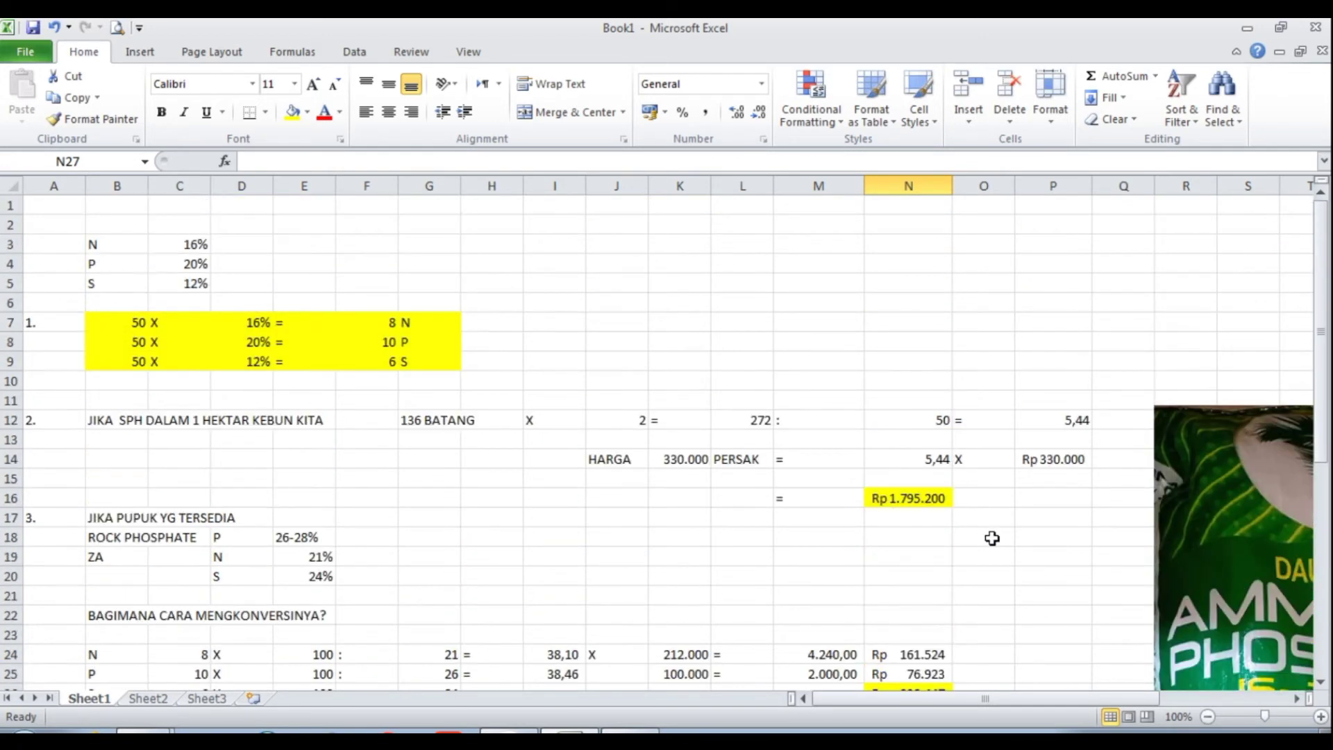
scroll(992, 538, "down", 2)
scroll(992, 536, "down", 1)
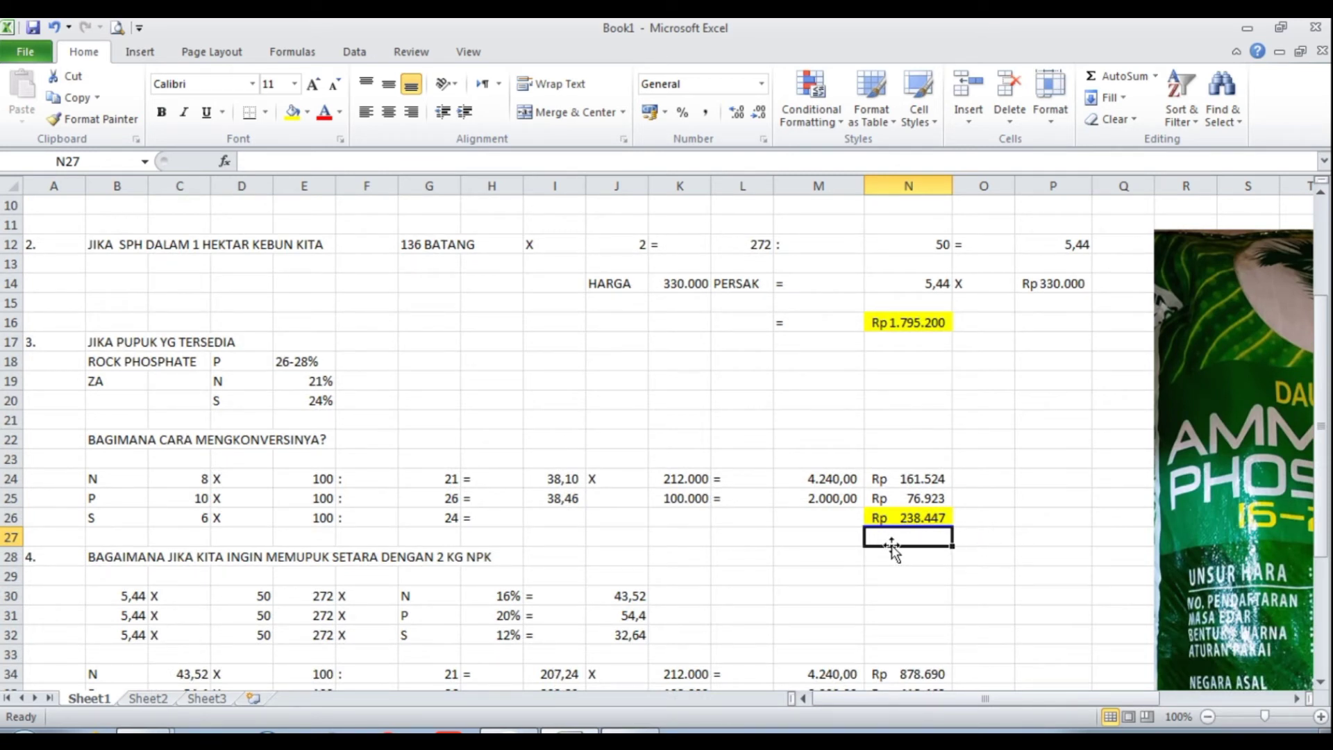
type("=")
left_click(684, 284)
type("-")
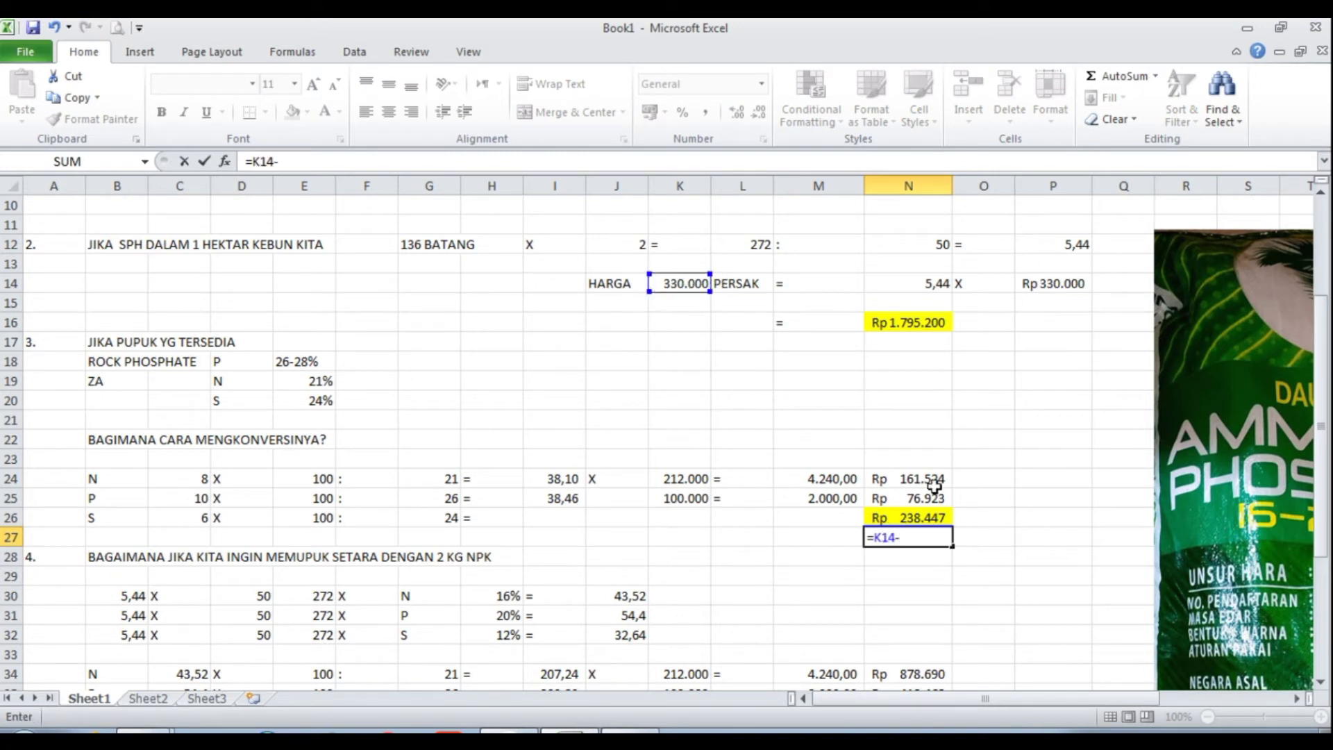
left_click(921, 519)
key("Return")
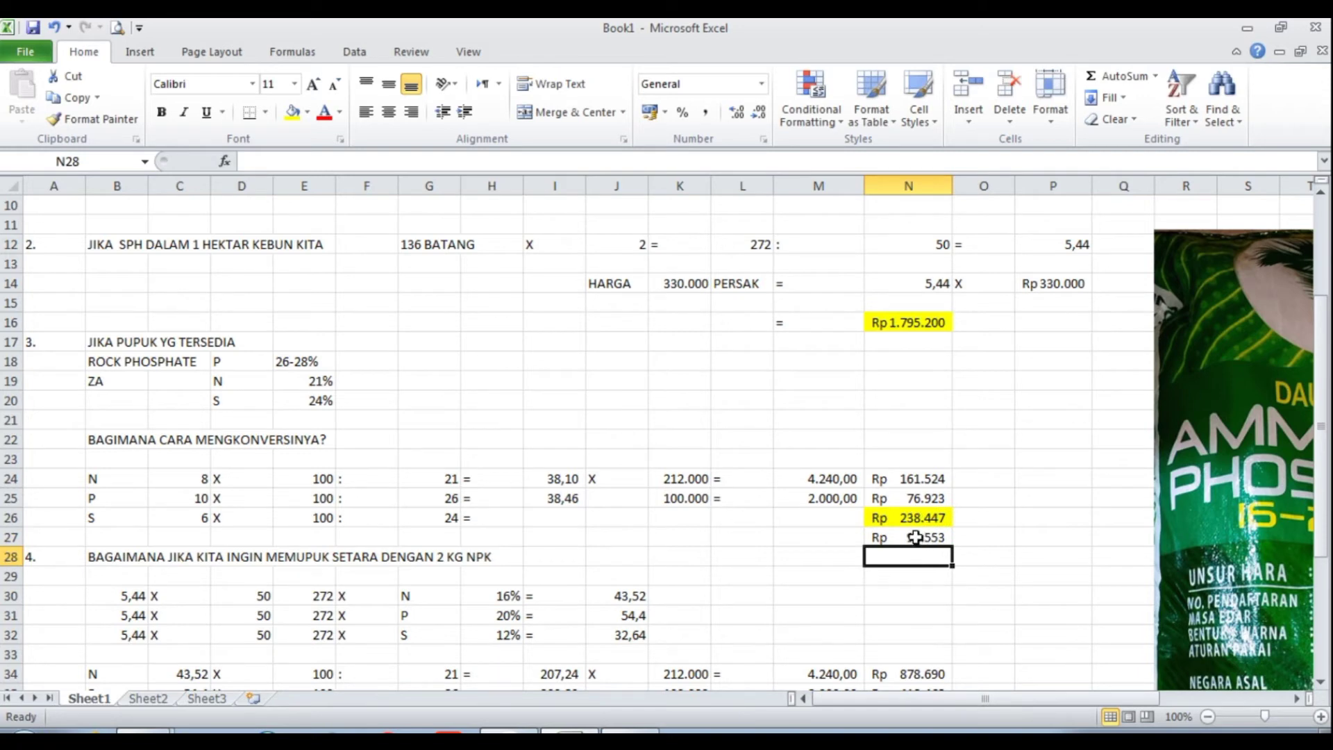
- Highlight the per-sack price difference in cell N27 with a yellow fill
left_click(914, 537)
scroll(1046, 558, "down", 2)
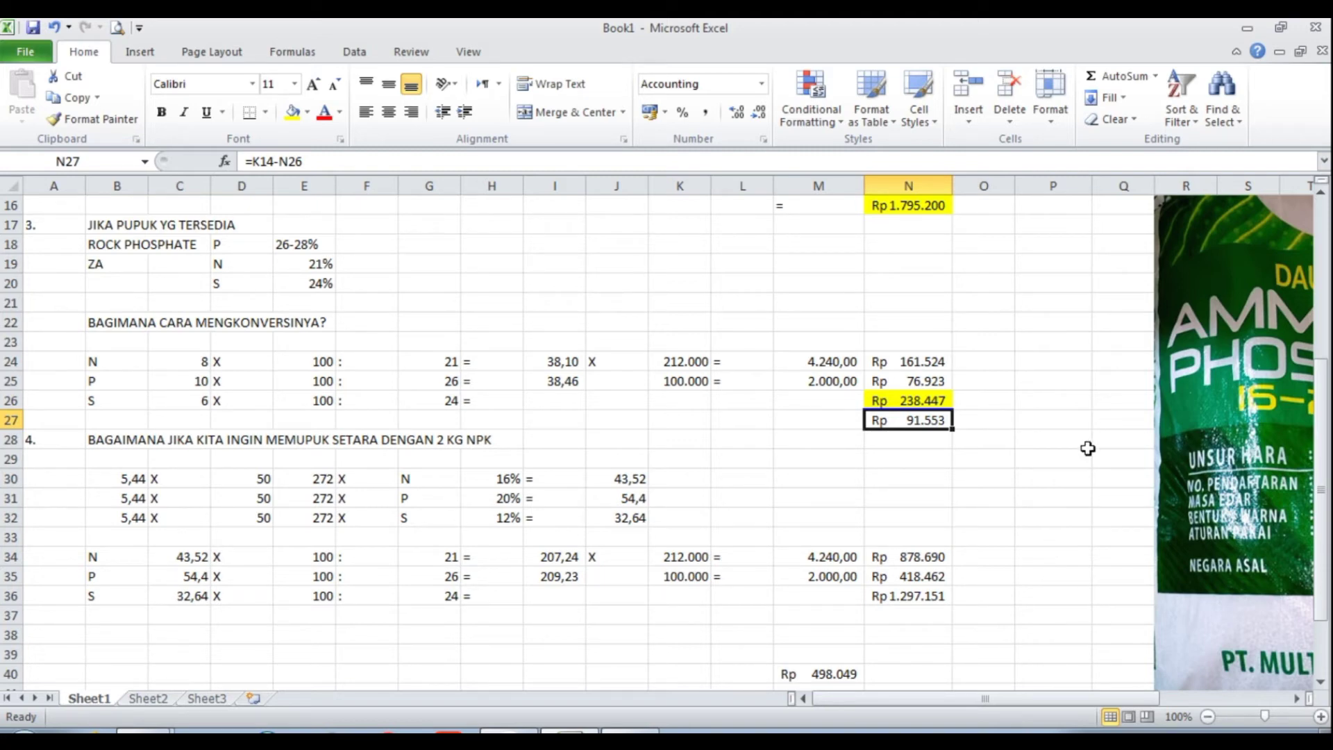
scroll(1059, 491, "up", 2)
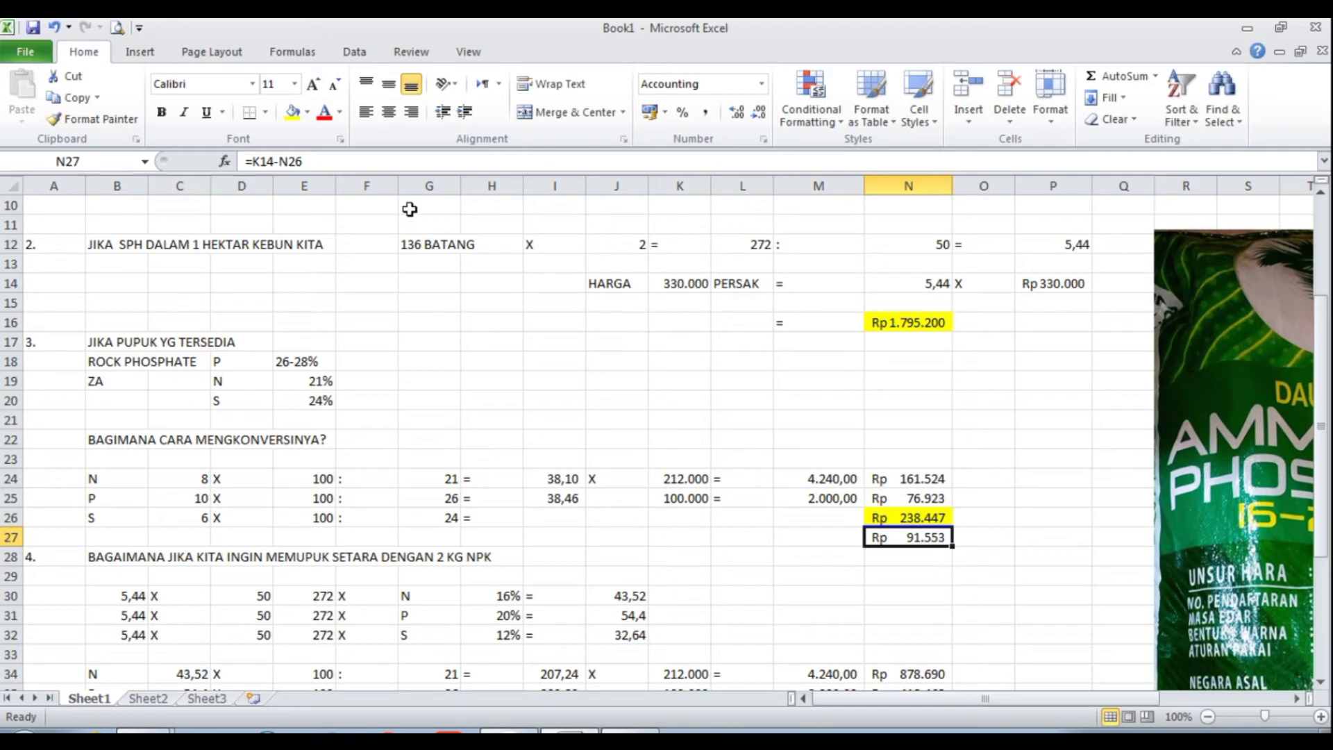
left_click(293, 118)
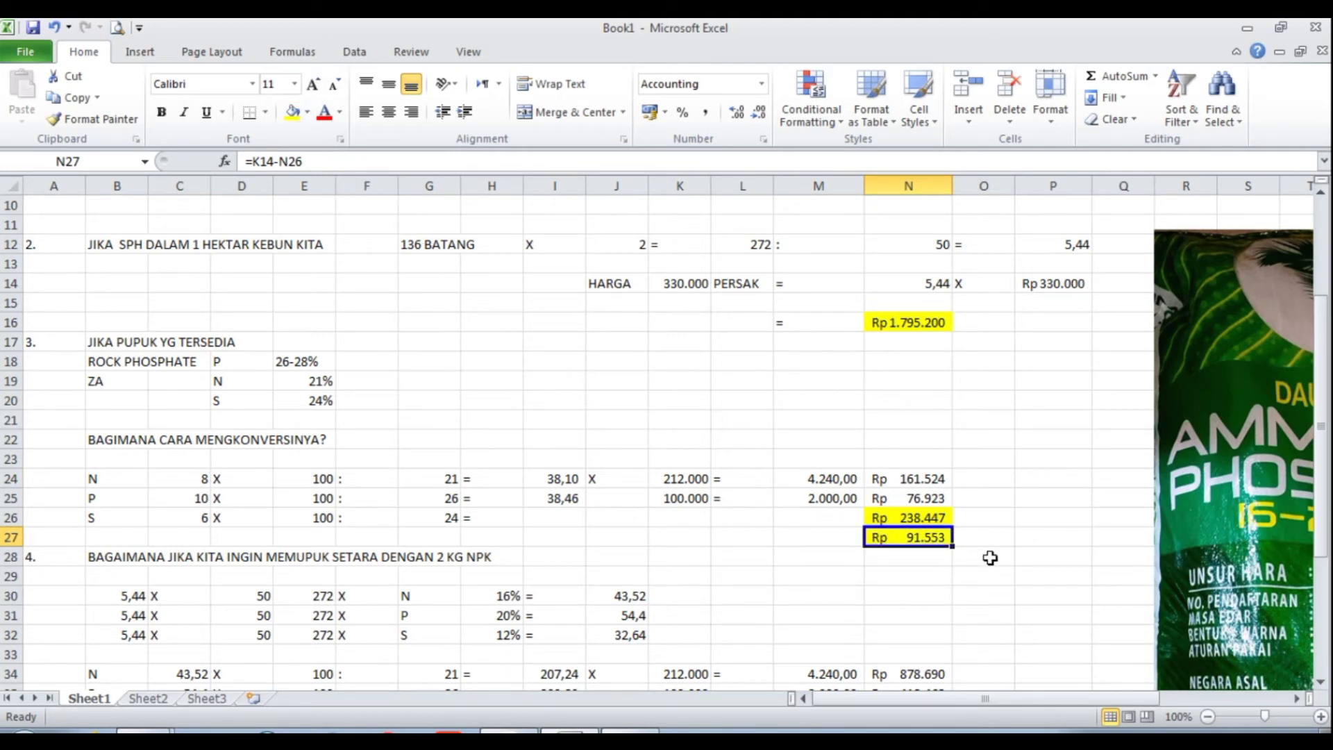
scroll(989, 557, "down", 2)
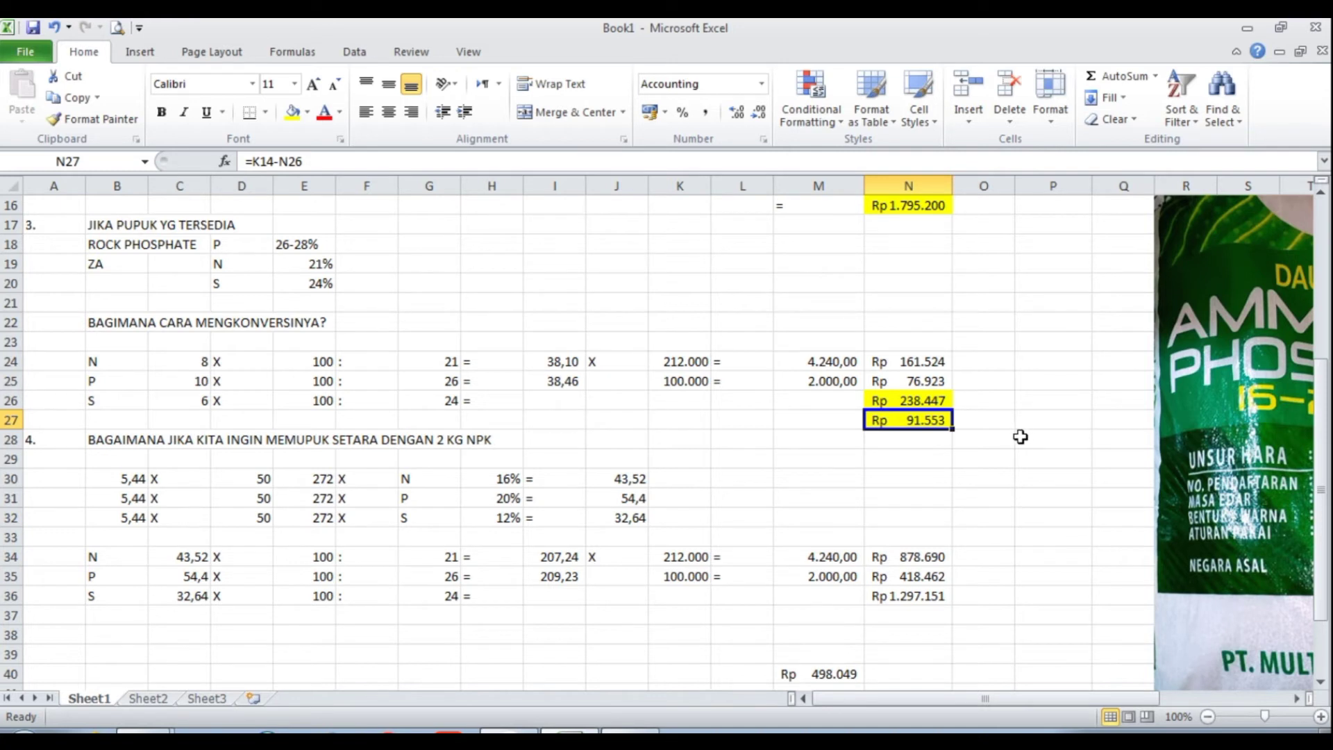
left_click(965, 420)
left_click(843, 422)
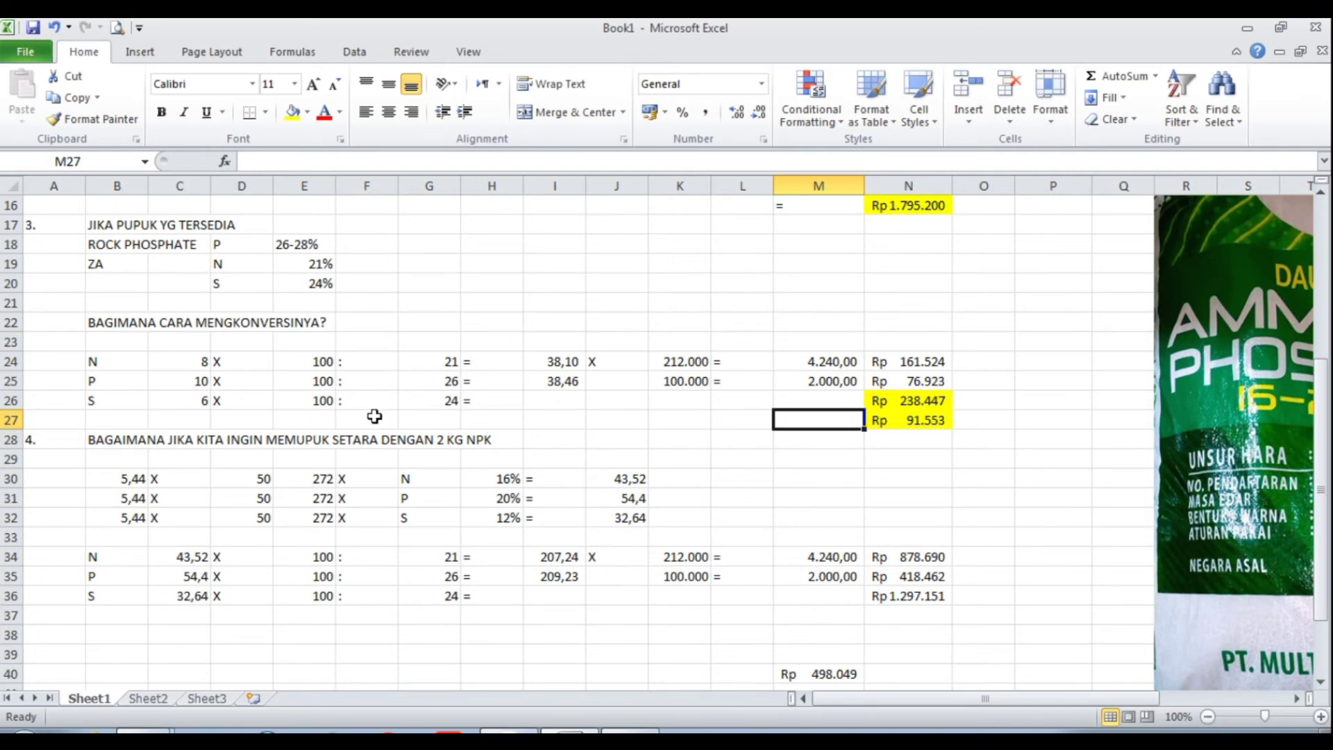
- Review the section 4 nutrient requirement in B30:J32 against section 2, including the sack weight in D30 and the formula in E30
scroll(712, 484, "up", 3)
scroll(713, 479, "down", 1)
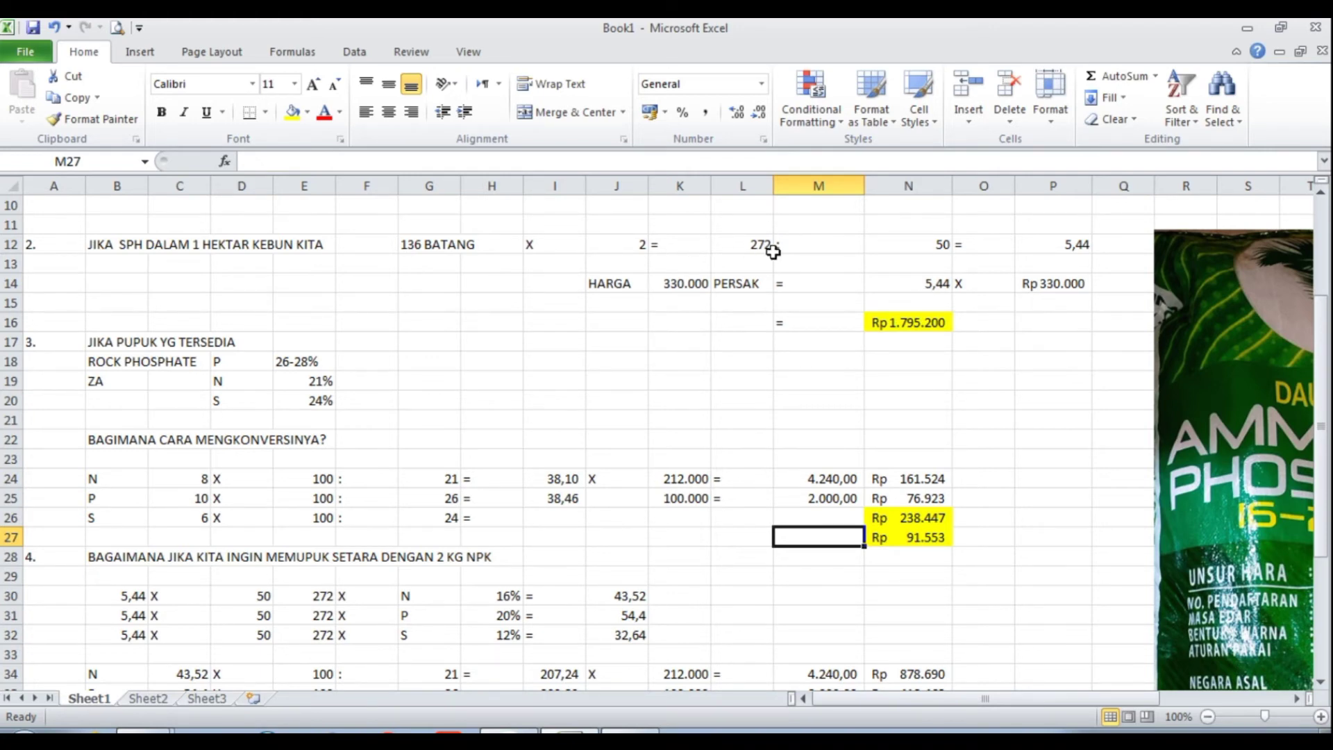
scroll(779, 254, "down", 3)
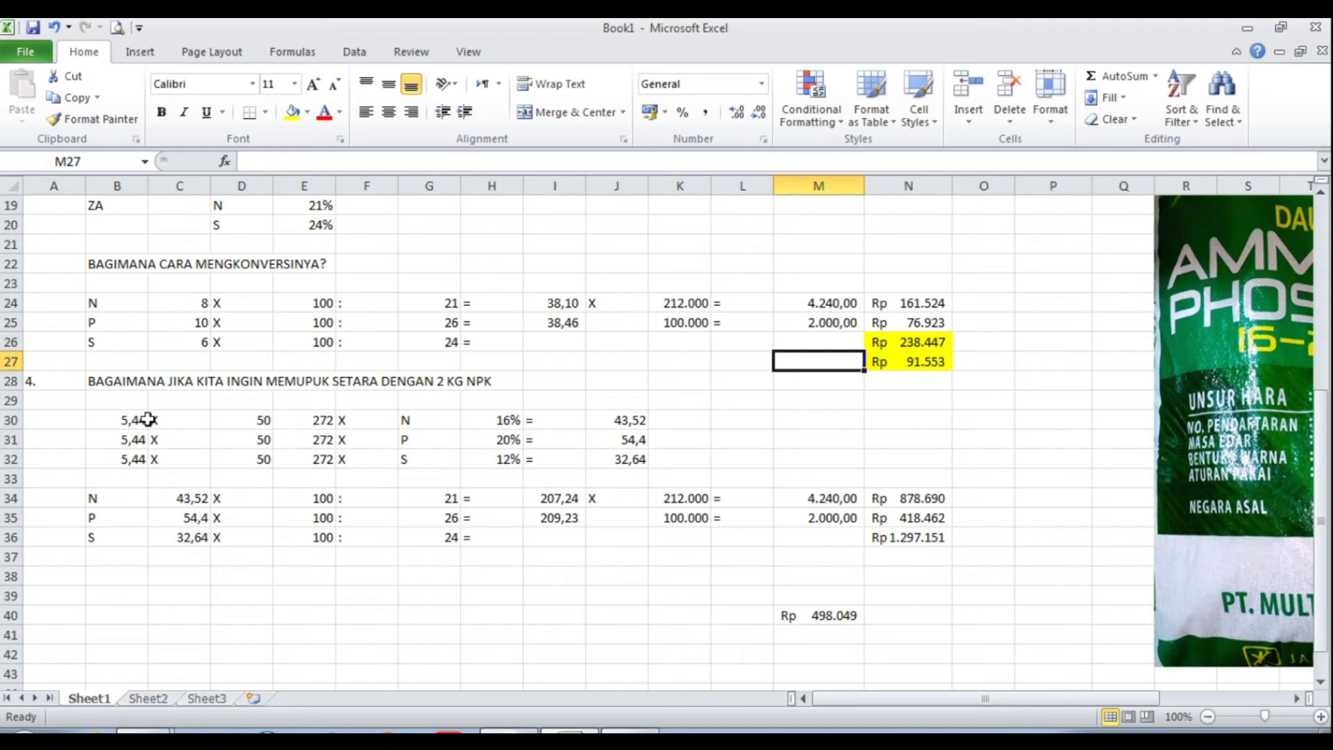
left_click_drag(121, 420, 618, 466)
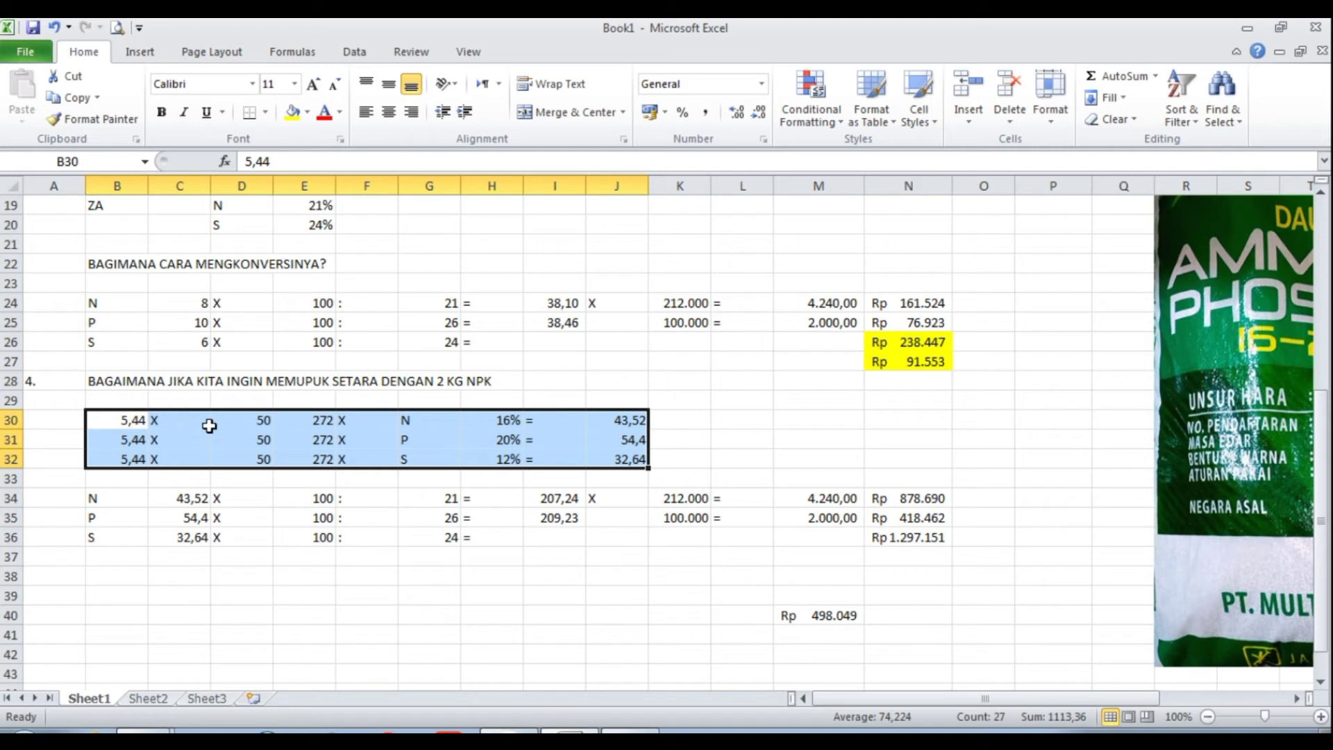
left_click(249, 420)
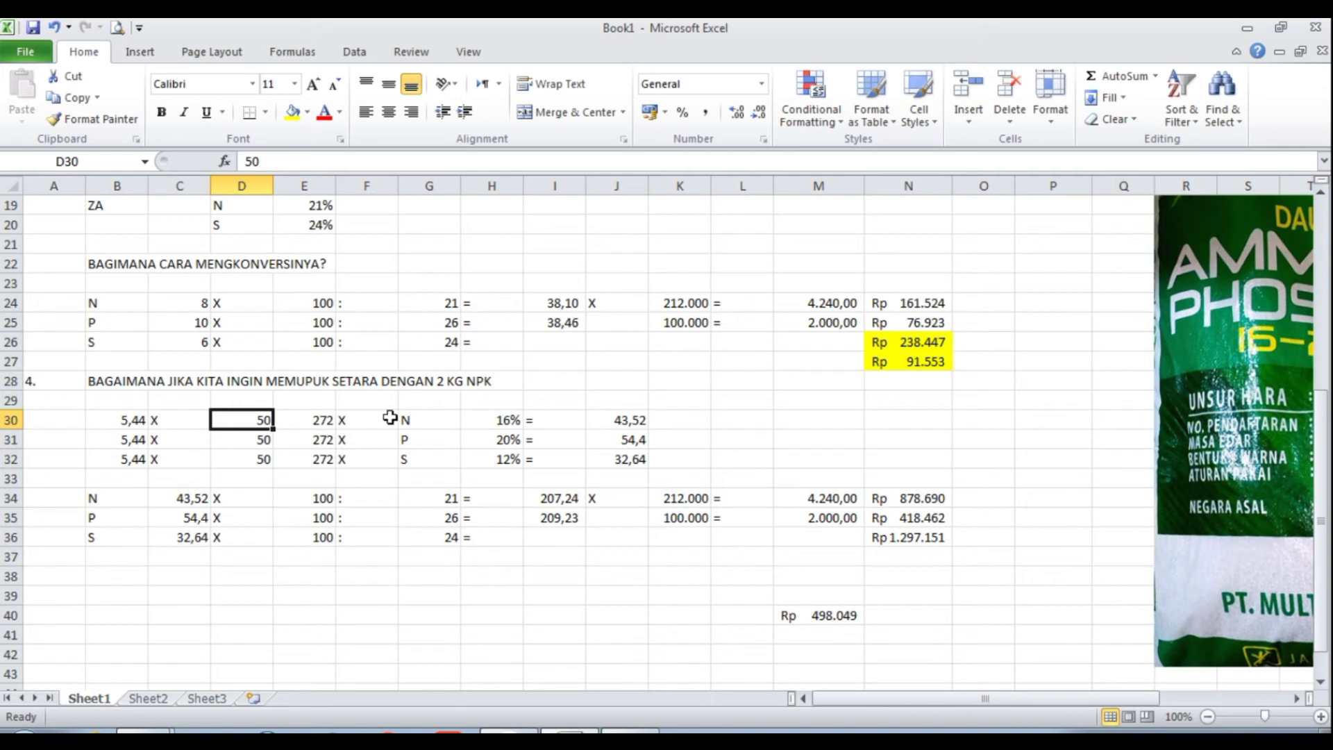
left_click(303, 422)
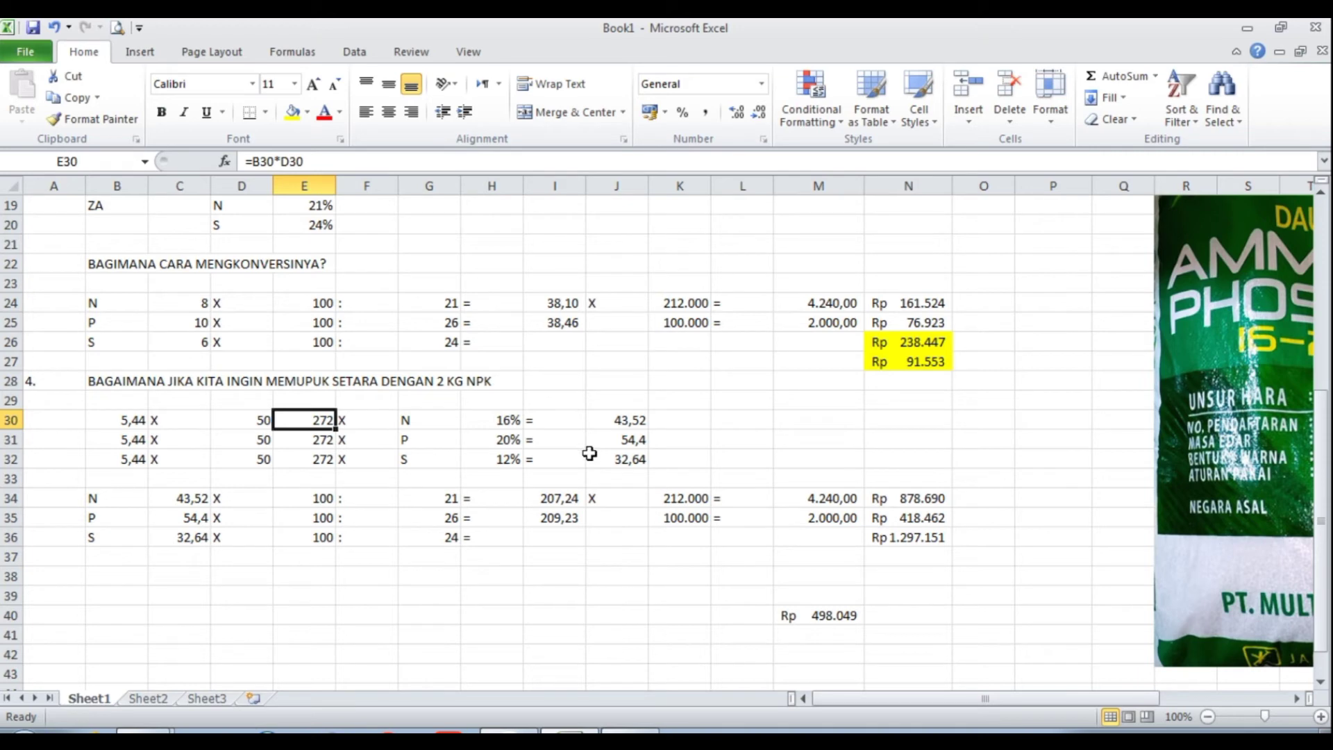
- Highlight the section 4 nutrient percentages and resulting amounts in H30:J32 with a yellow fill
scroll(590, 445, "down", 2)
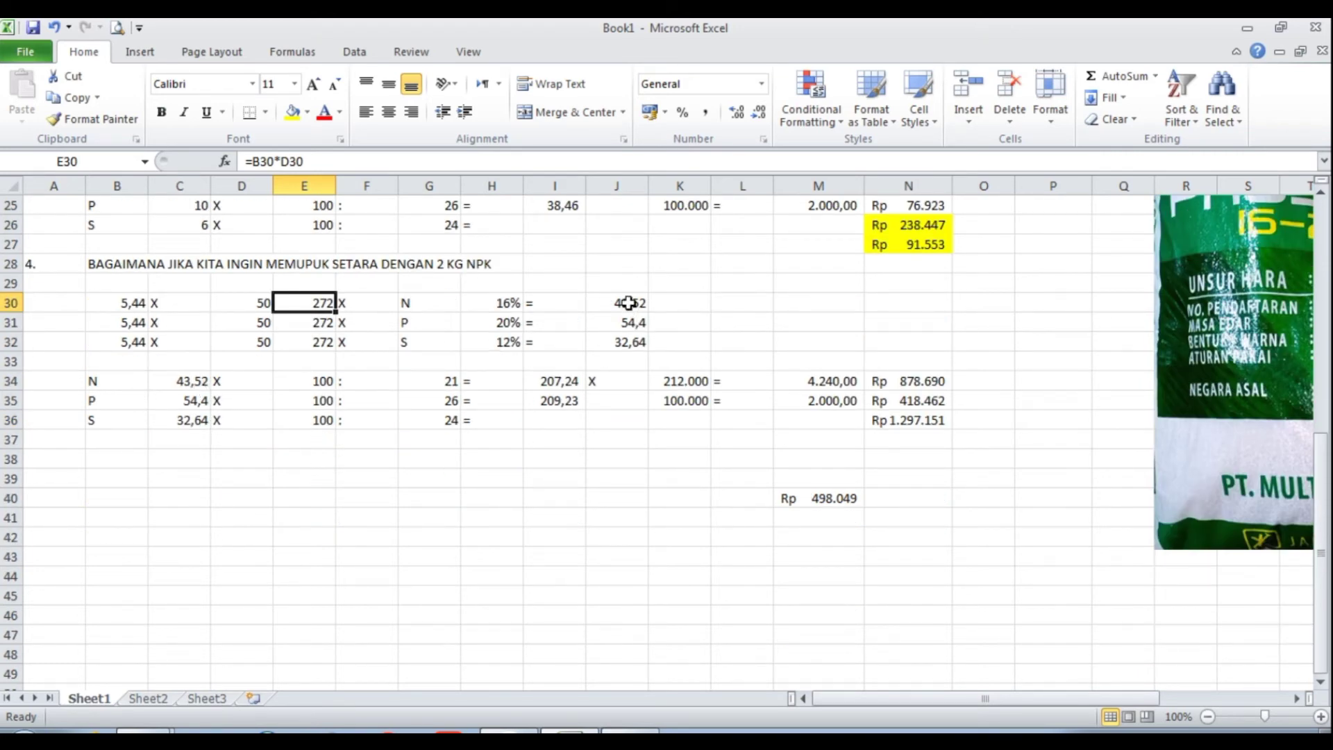
left_click_drag(507, 302, 621, 336)
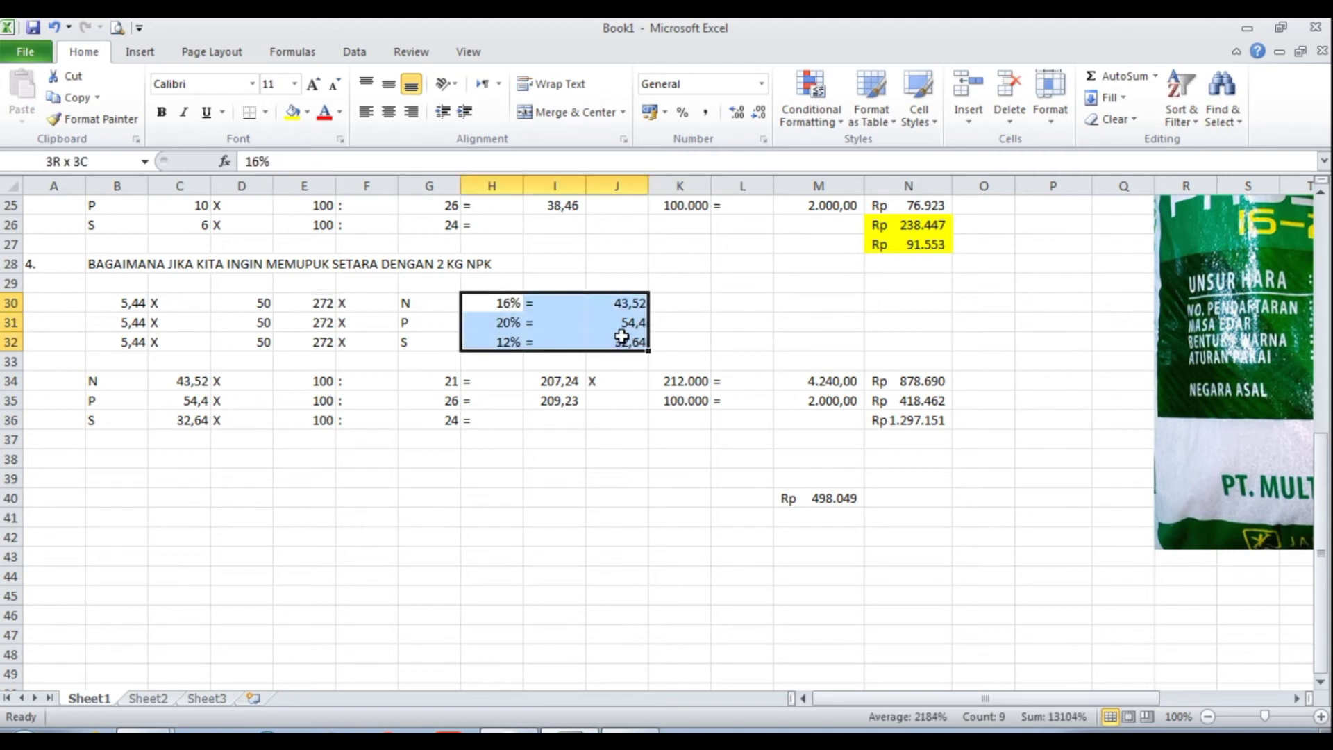
left_click(292, 112)
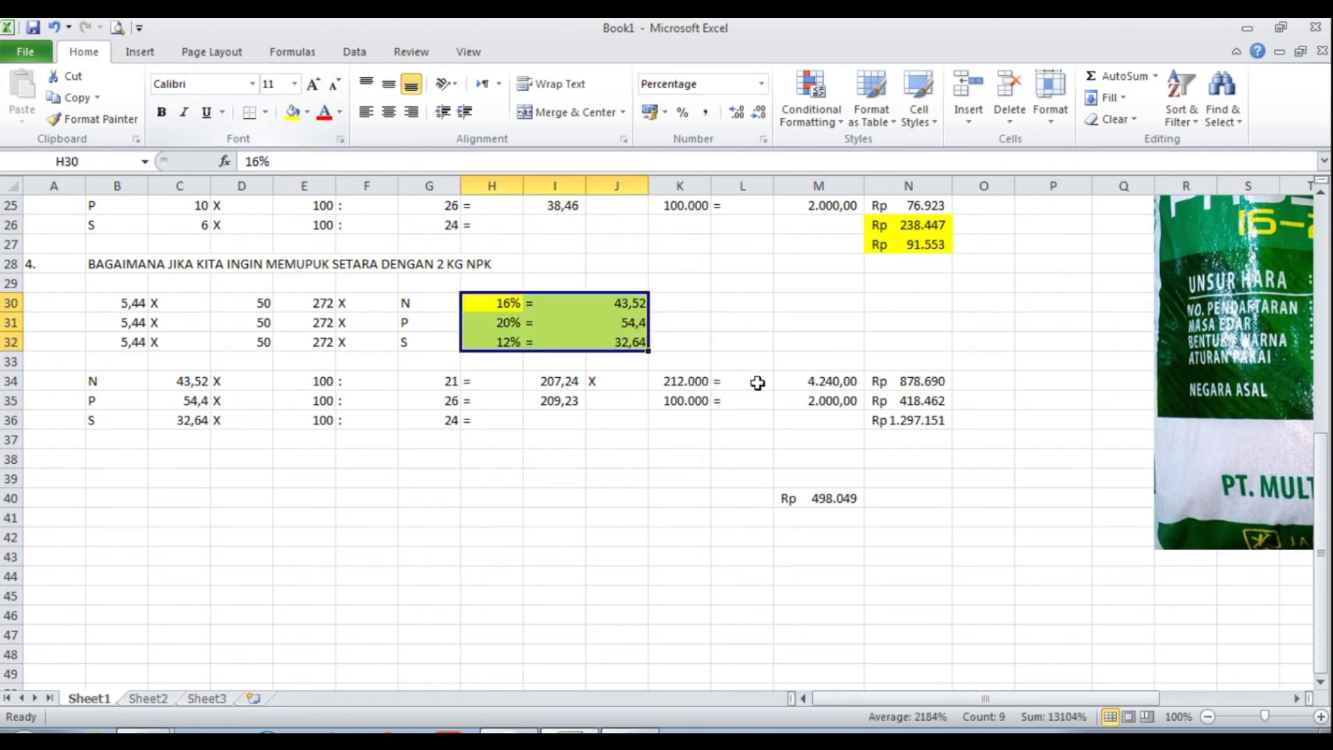
left_click(679, 334)
left_click_drag(494, 300, 618, 348)
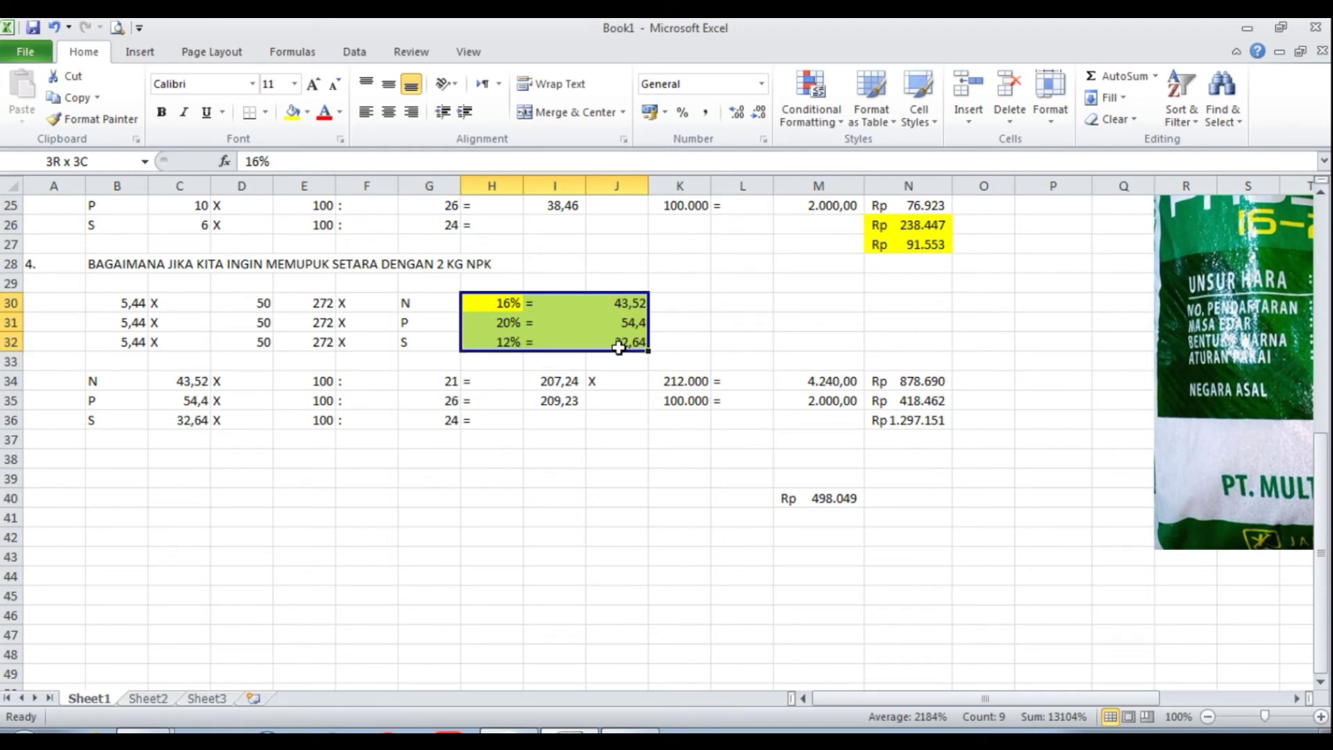
left_click_drag(618, 348, 618, 348)
- Highlight the N, P and S labels and their amounts in B34:C36 with a yellow fill
left_click(146, 386)
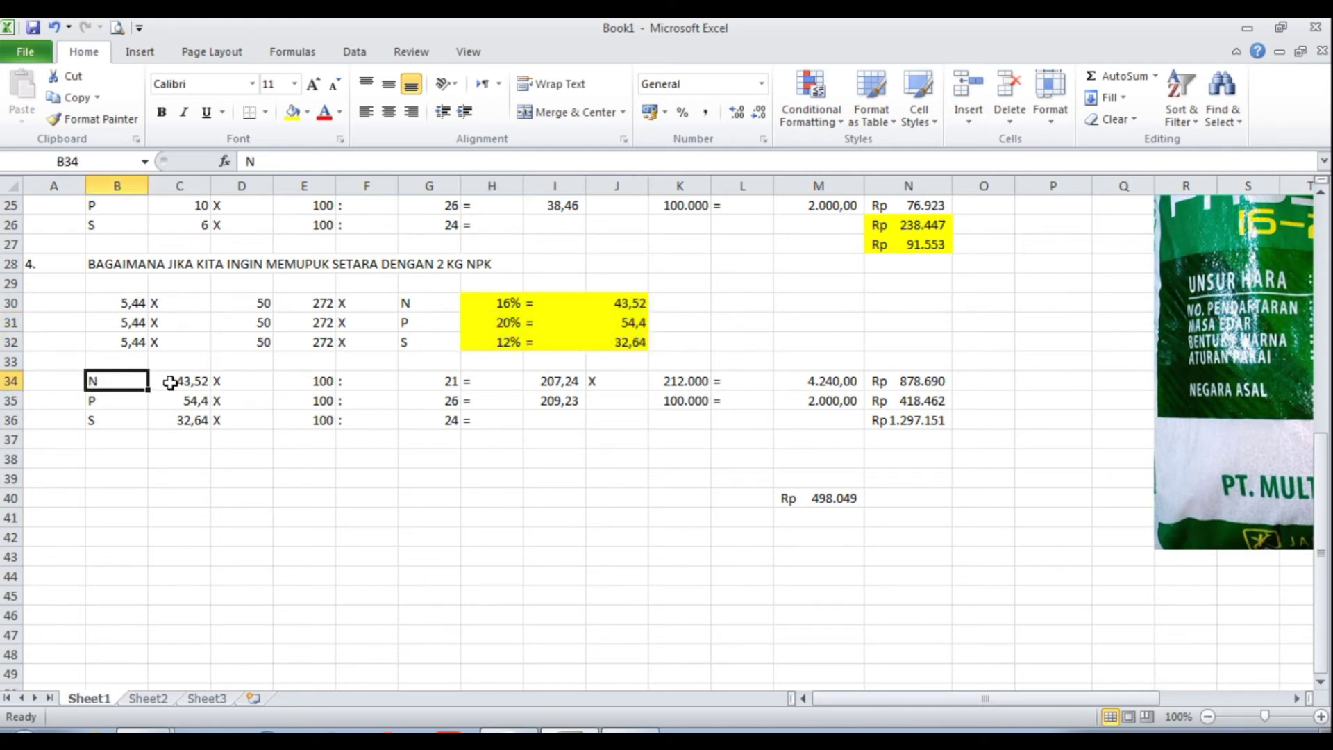
left_click_drag(143, 380, 184, 419)
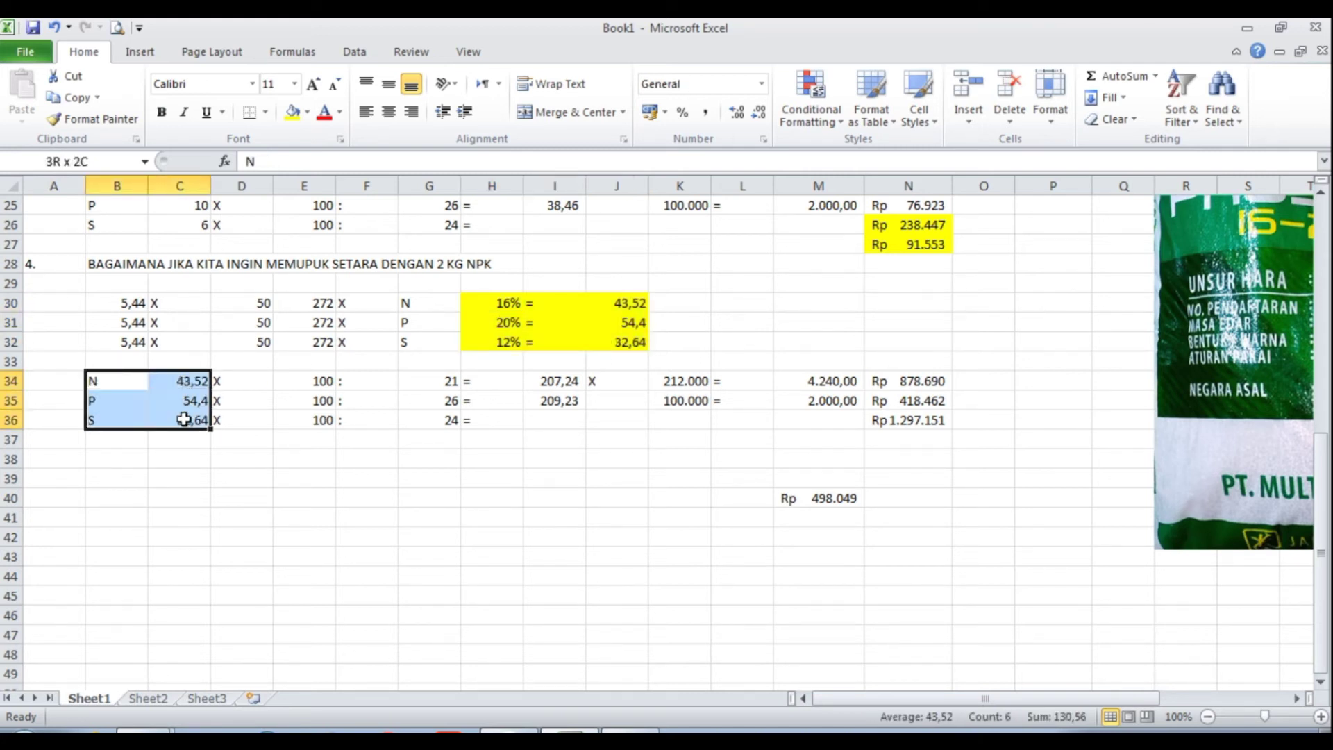
left_click(290, 113)
left_click(196, 451)
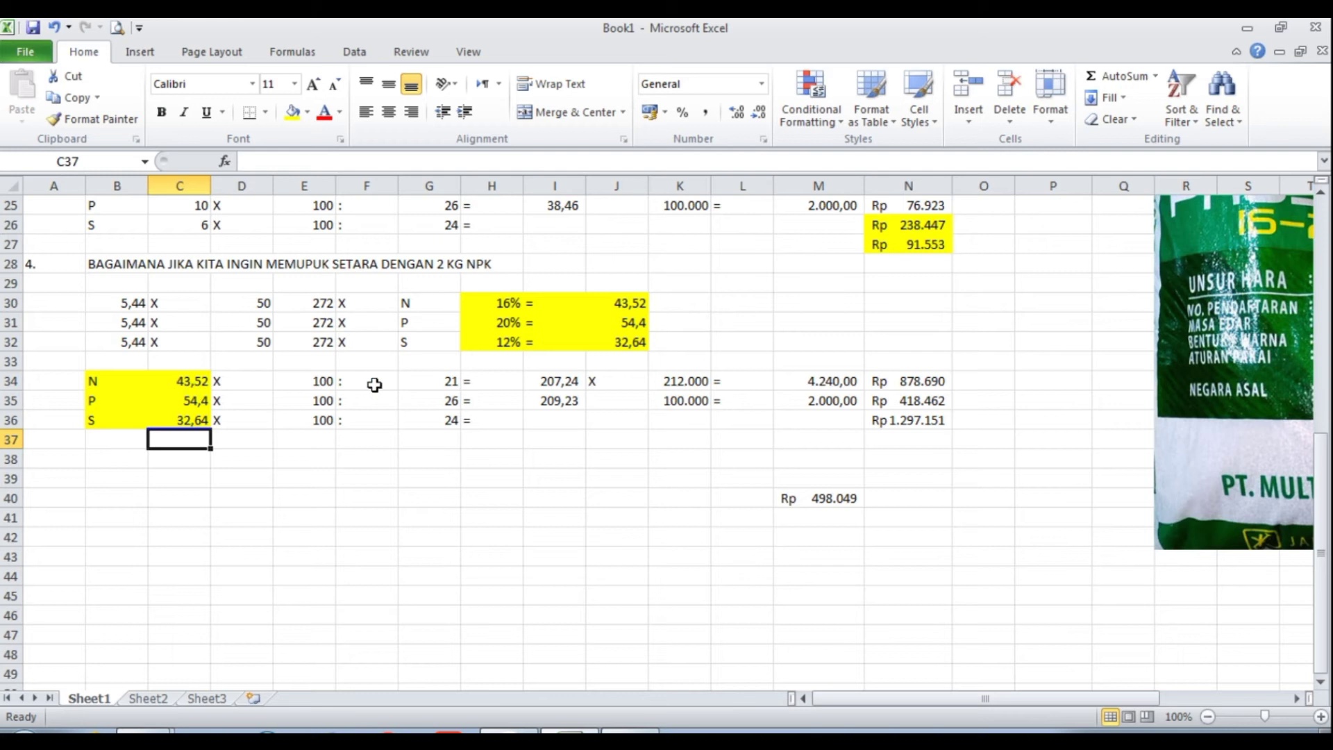
- Examine the section 4 conversion in rows 34 and 35: the divisors, fertilizer quantities, unit price in M35 and cost formulas in column N
left_click(437, 381)
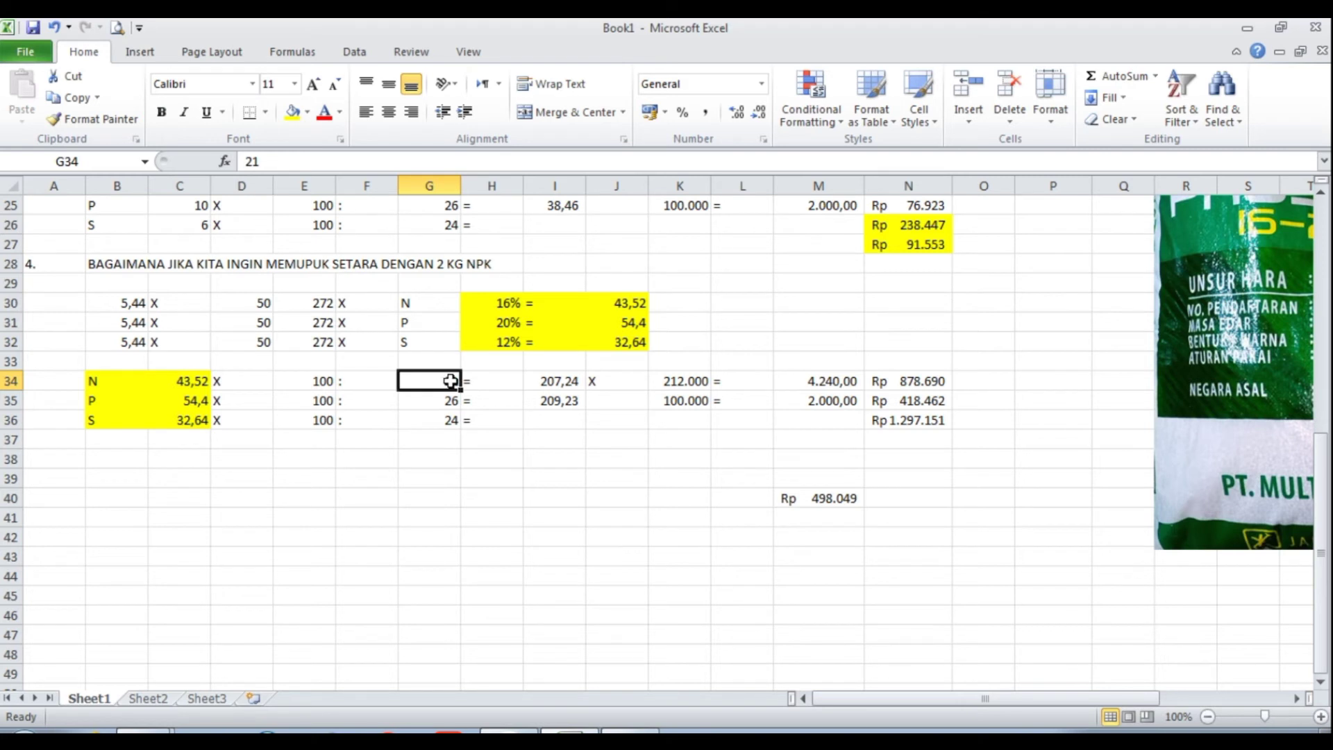
left_click(550, 383)
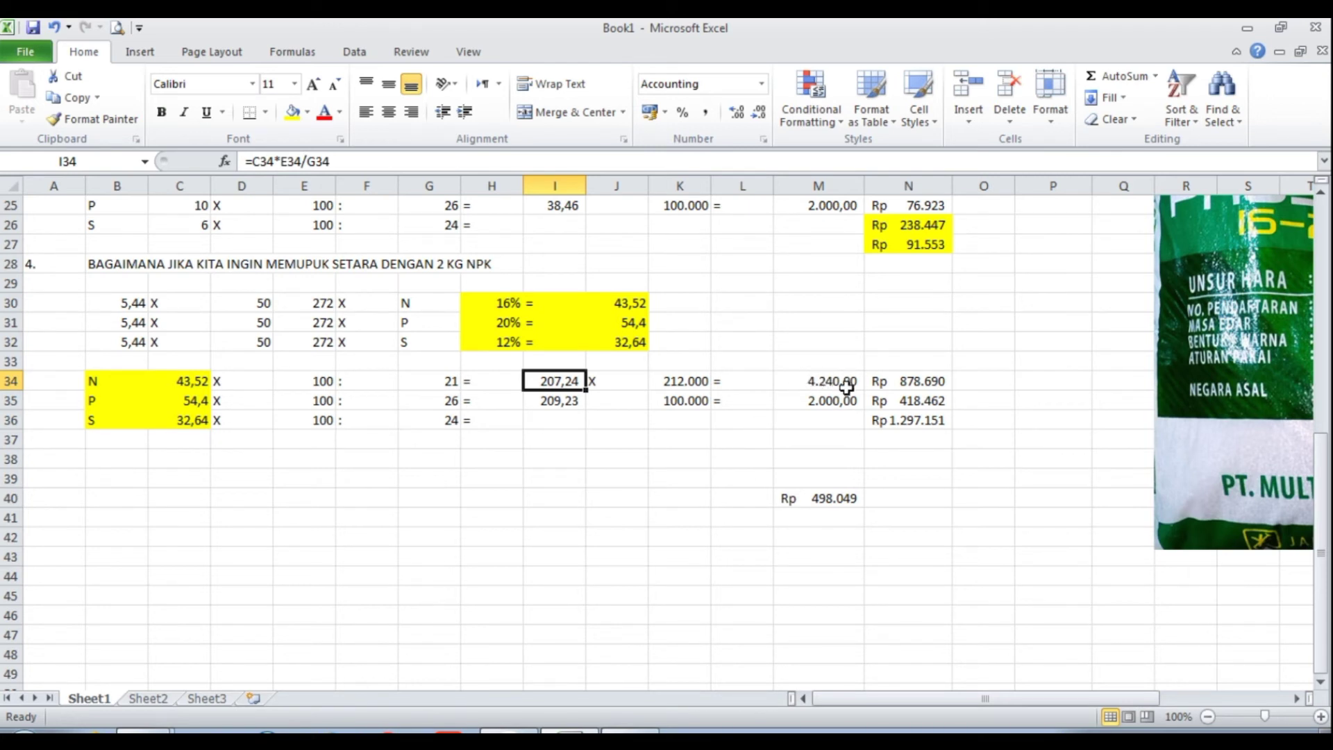
left_click(911, 381)
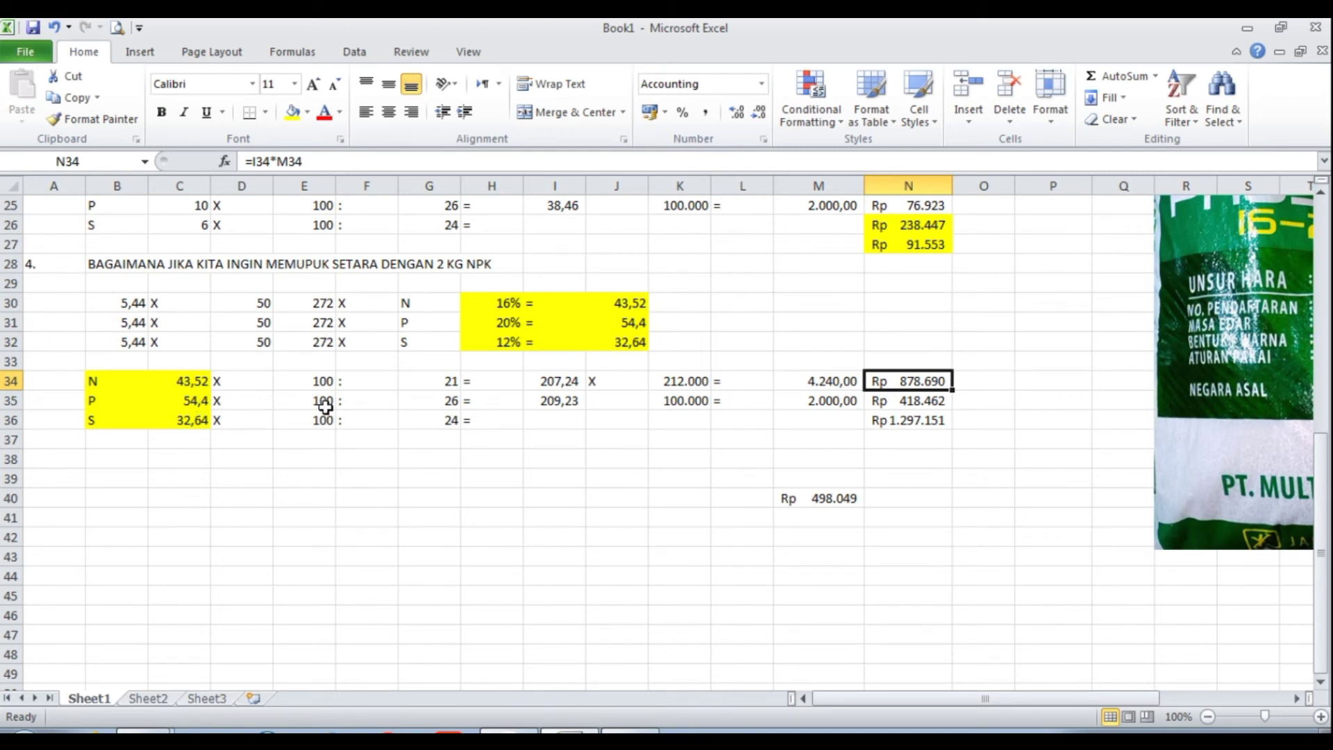
left_click(444, 399)
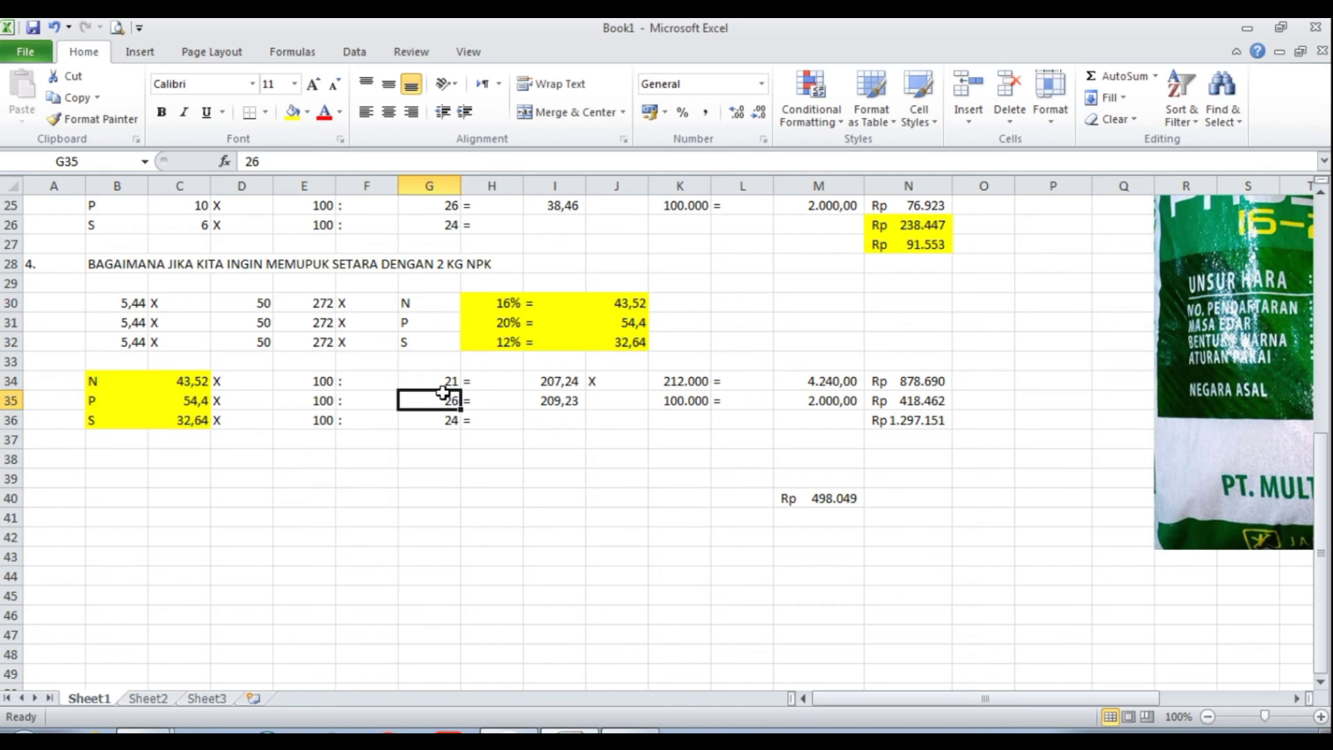
left_click(558, 406)
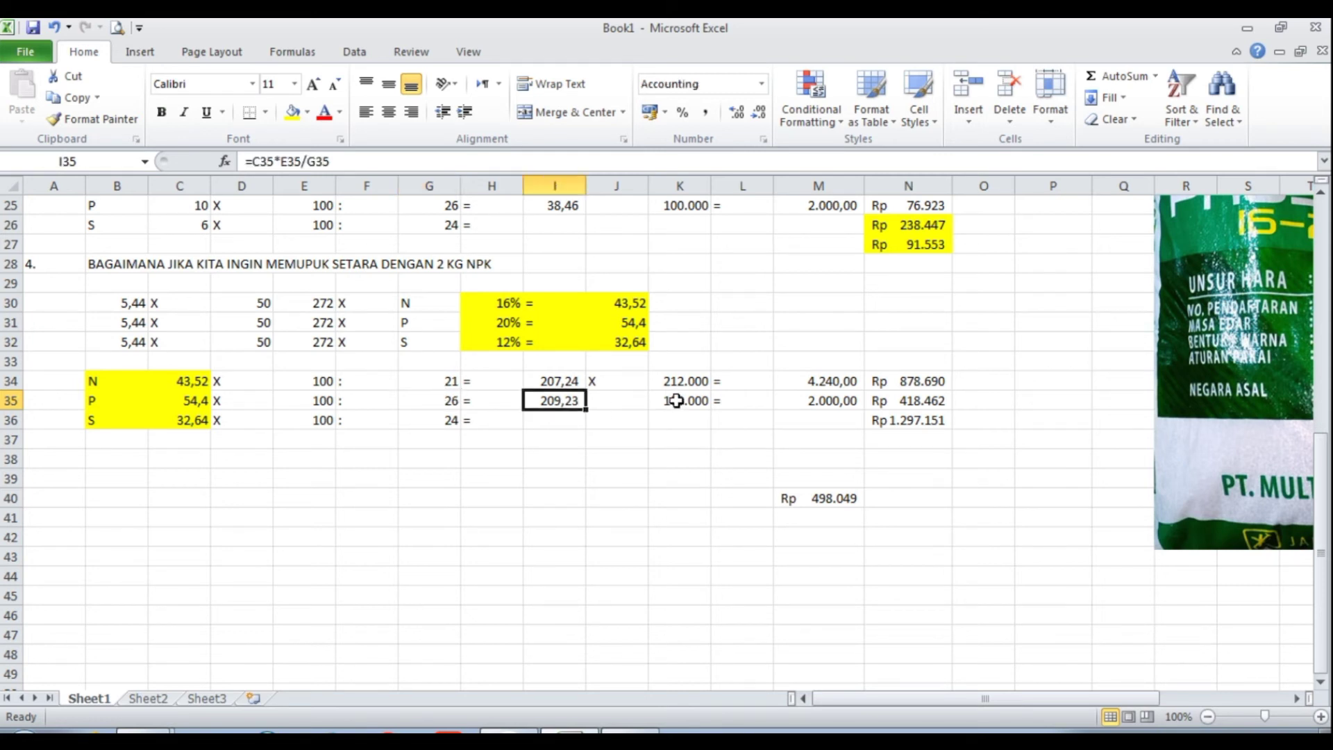
left_click(825, 400)
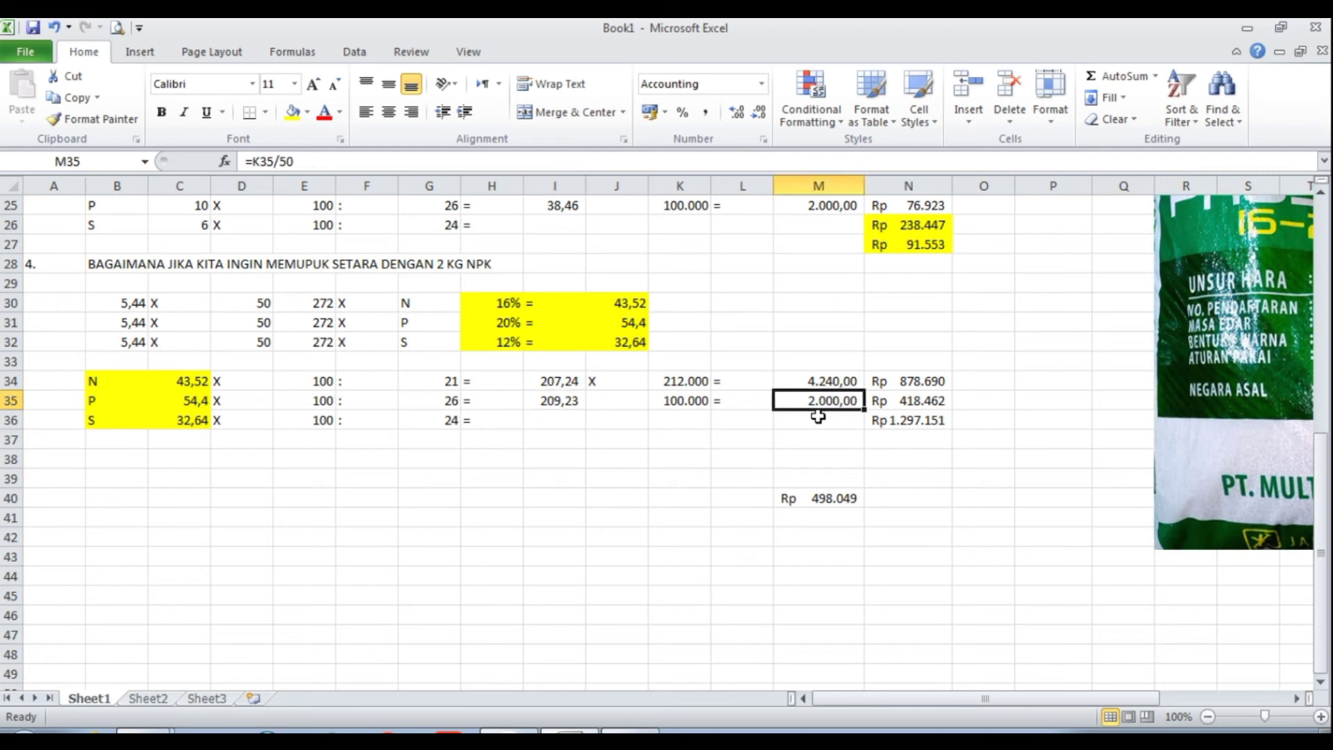
left_click(906, 405)
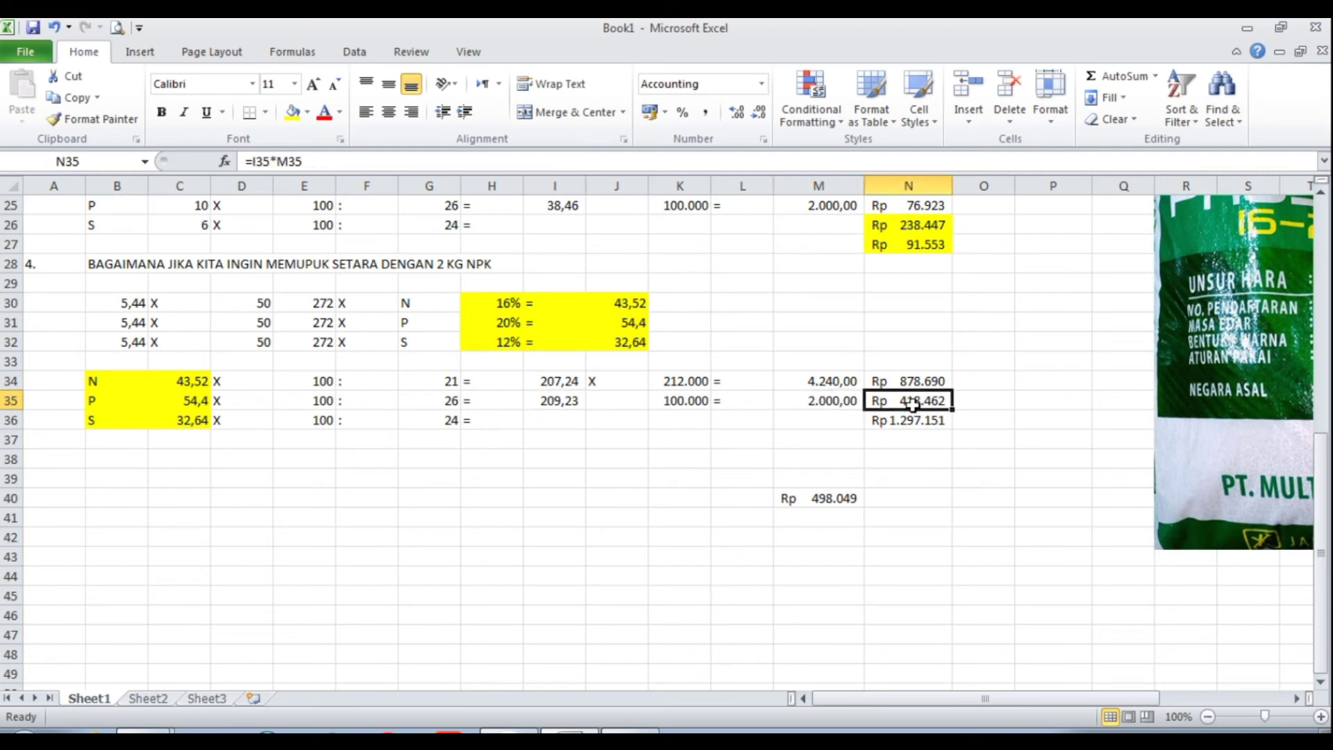
- Highlight the section 4 cost total in N36 and the cost difference from section 2 in M40 with a yellow fill
left_click(918, 423)
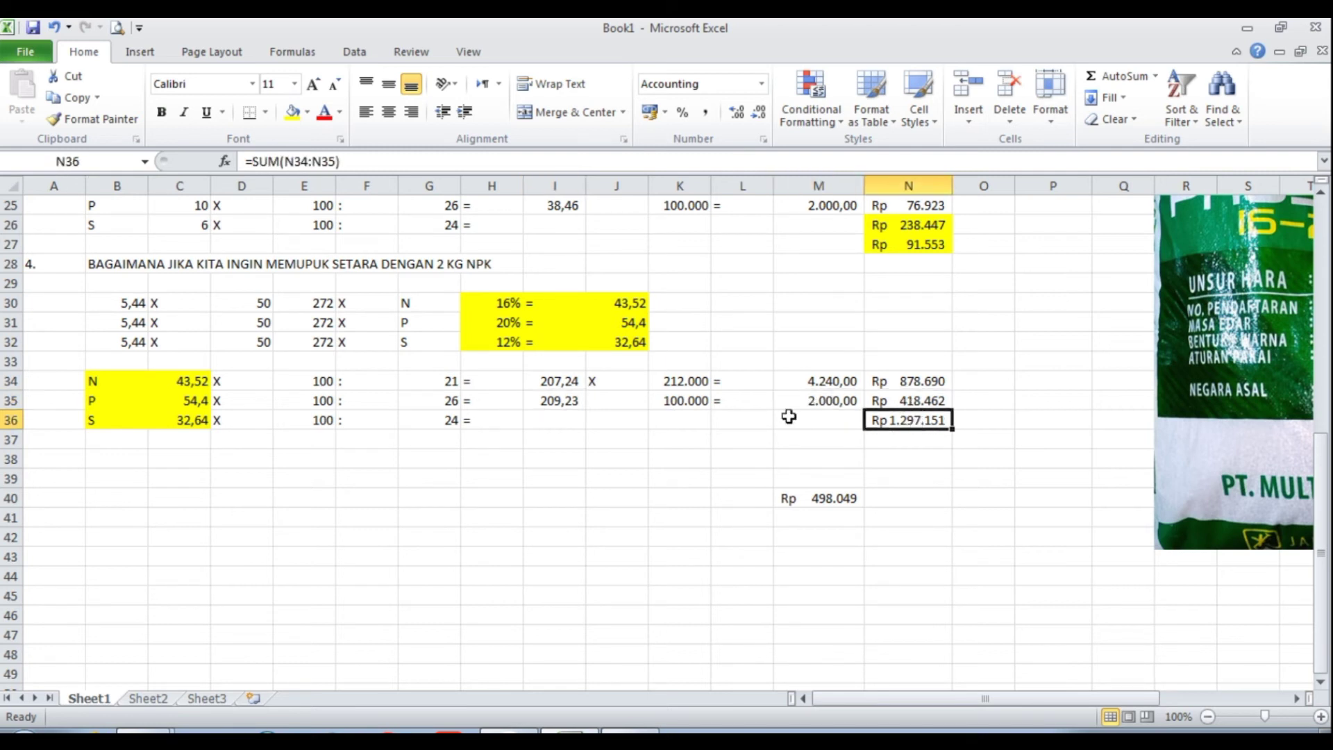
left_click(292, 111)
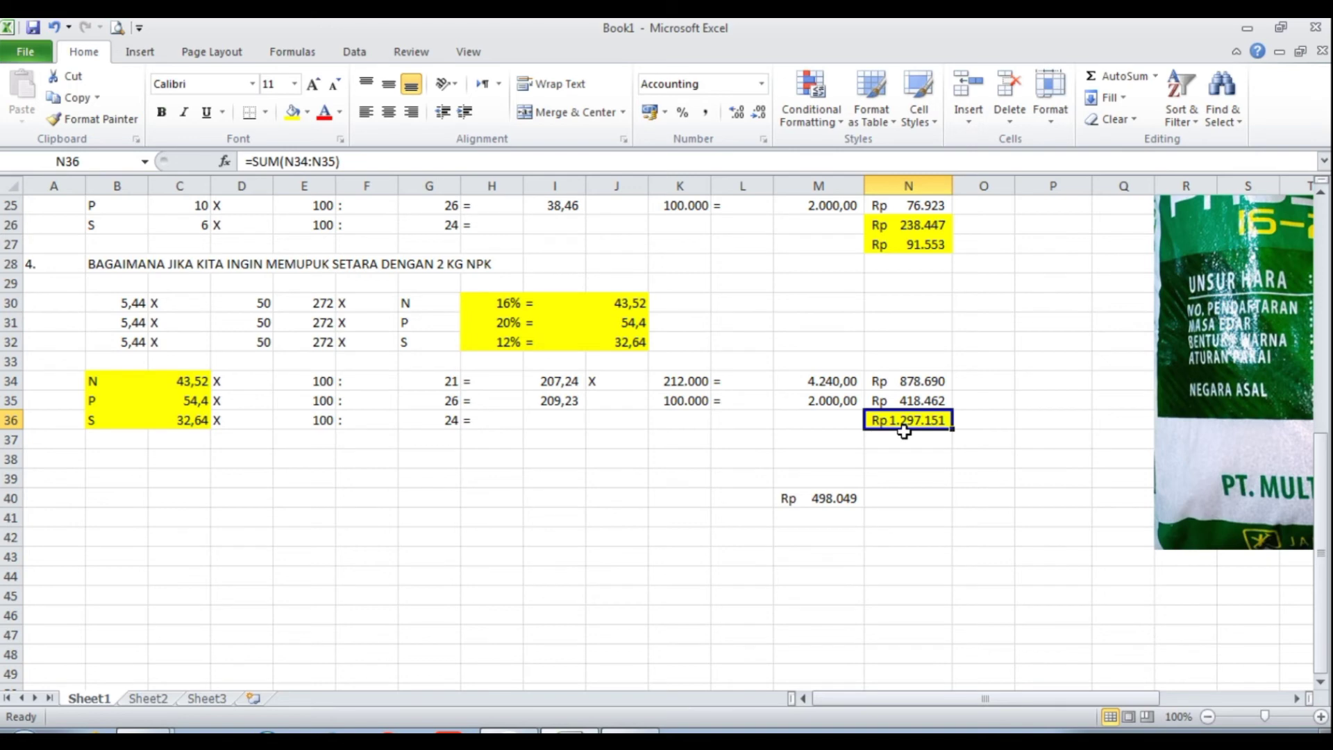
scroll(923, 473, "up", 3)
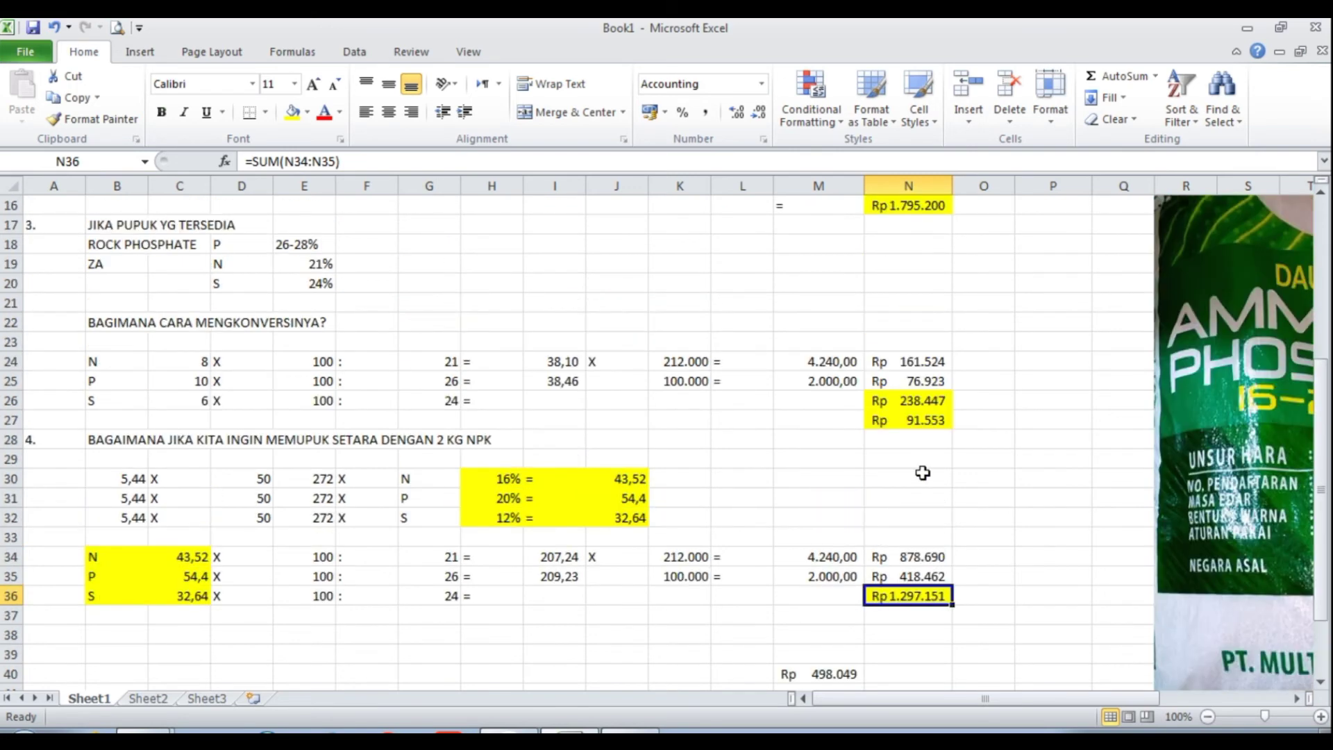
scroll(922, 473, "up", 1)
scroll(922, 473, "down", 4)
scroll(923, 472, "up", 4)
scroll(923, 473, "down", 4)
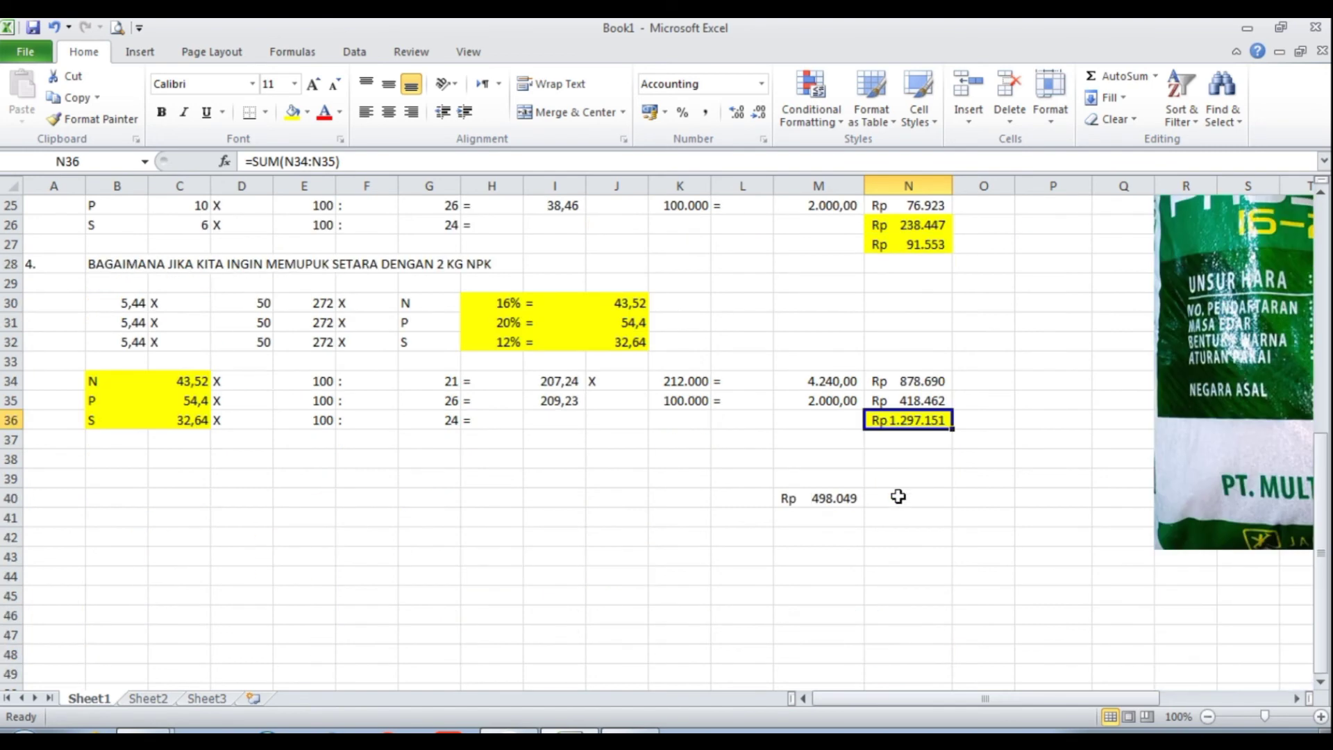
left_click(835, 499)
left_click(292, 112)
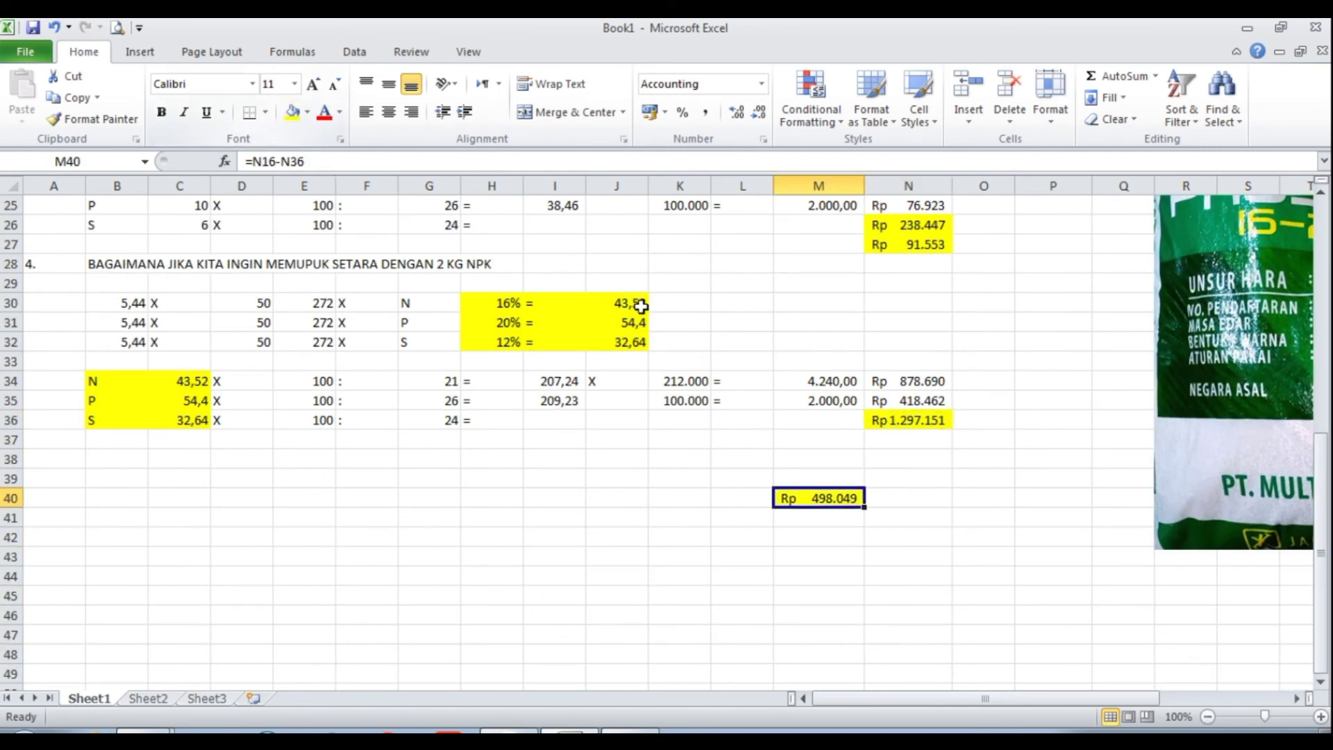
- Enter ZA's sulphur content of 24% in E40, below the section 4 conversion
scroll(819, 503, "up", 8)
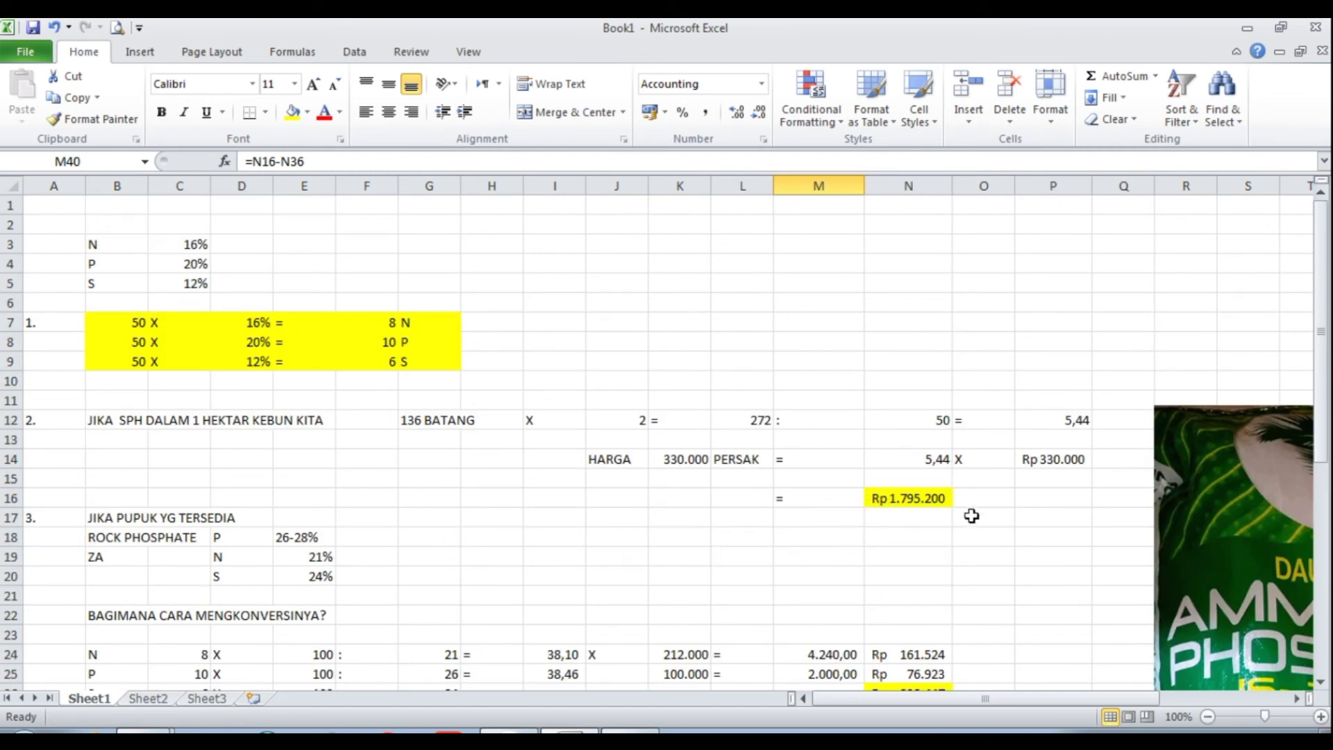
scroll(892, 540, "down", 7)
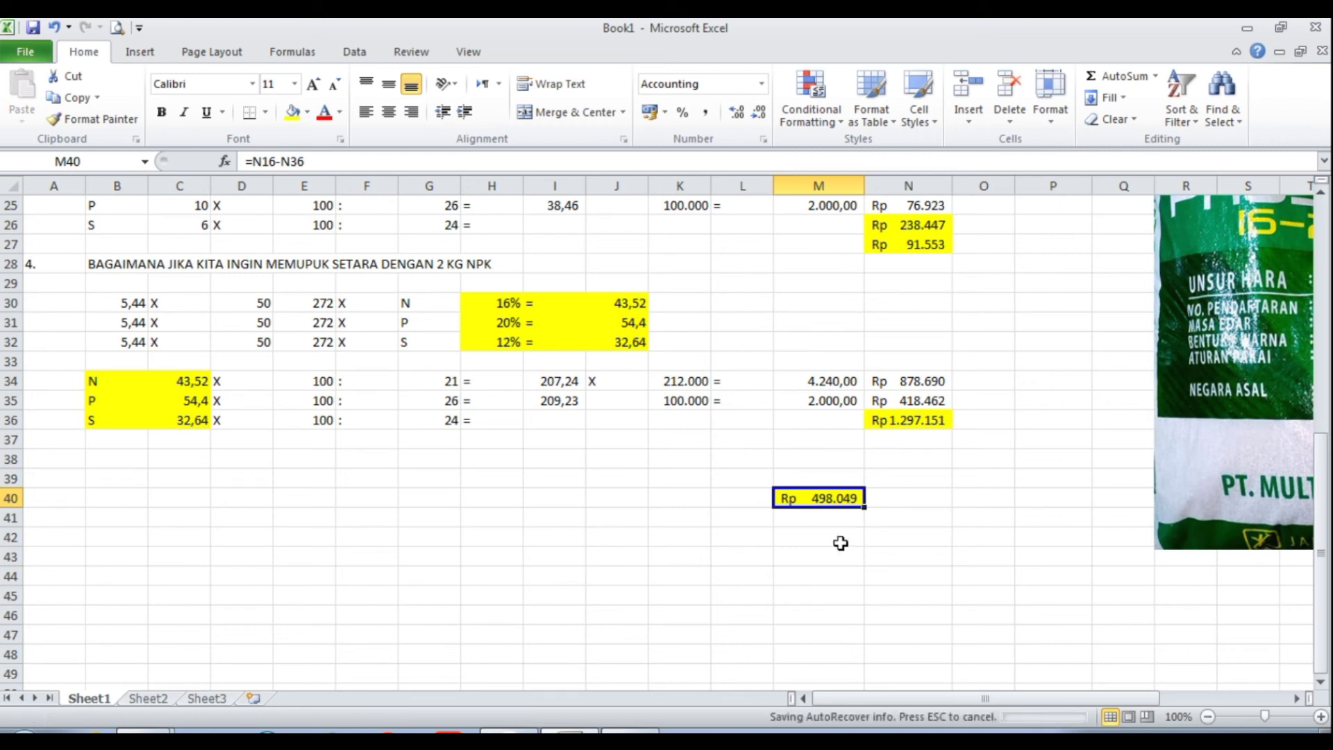
left_click(559, 420)
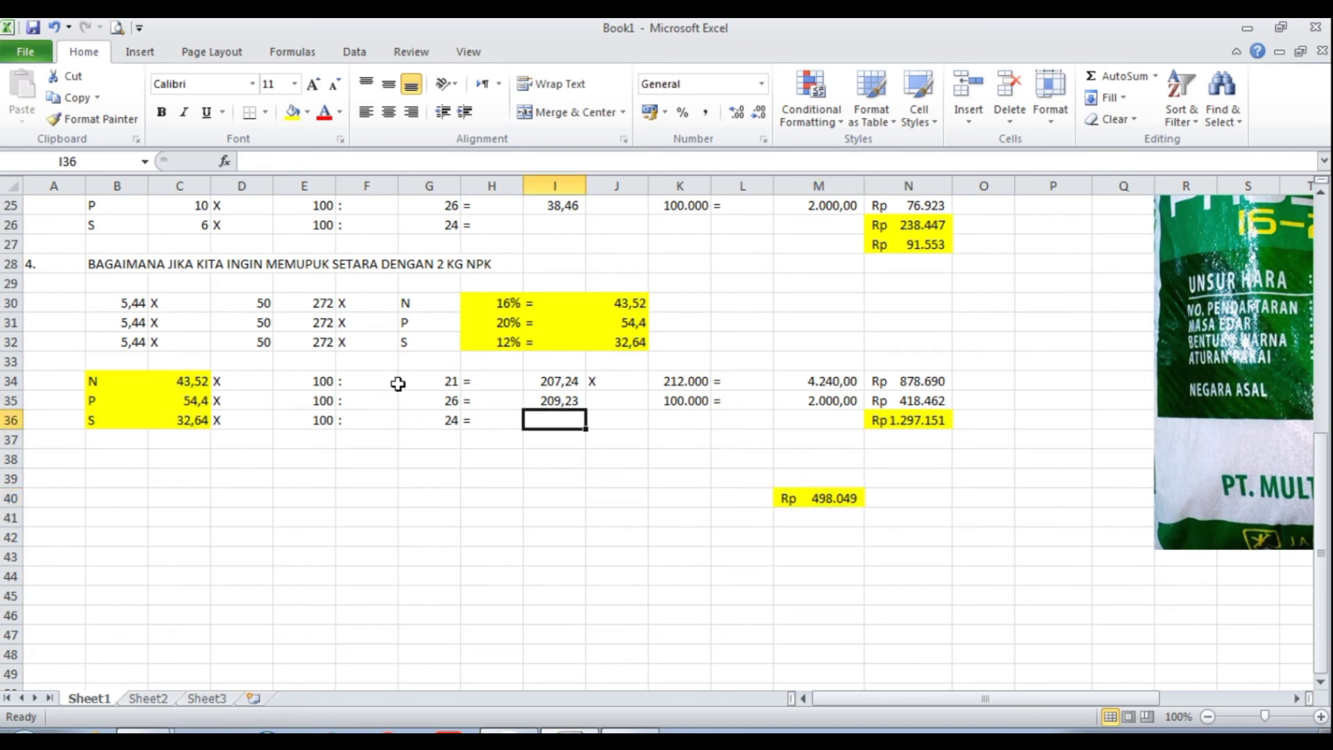
left_click(430, 423)
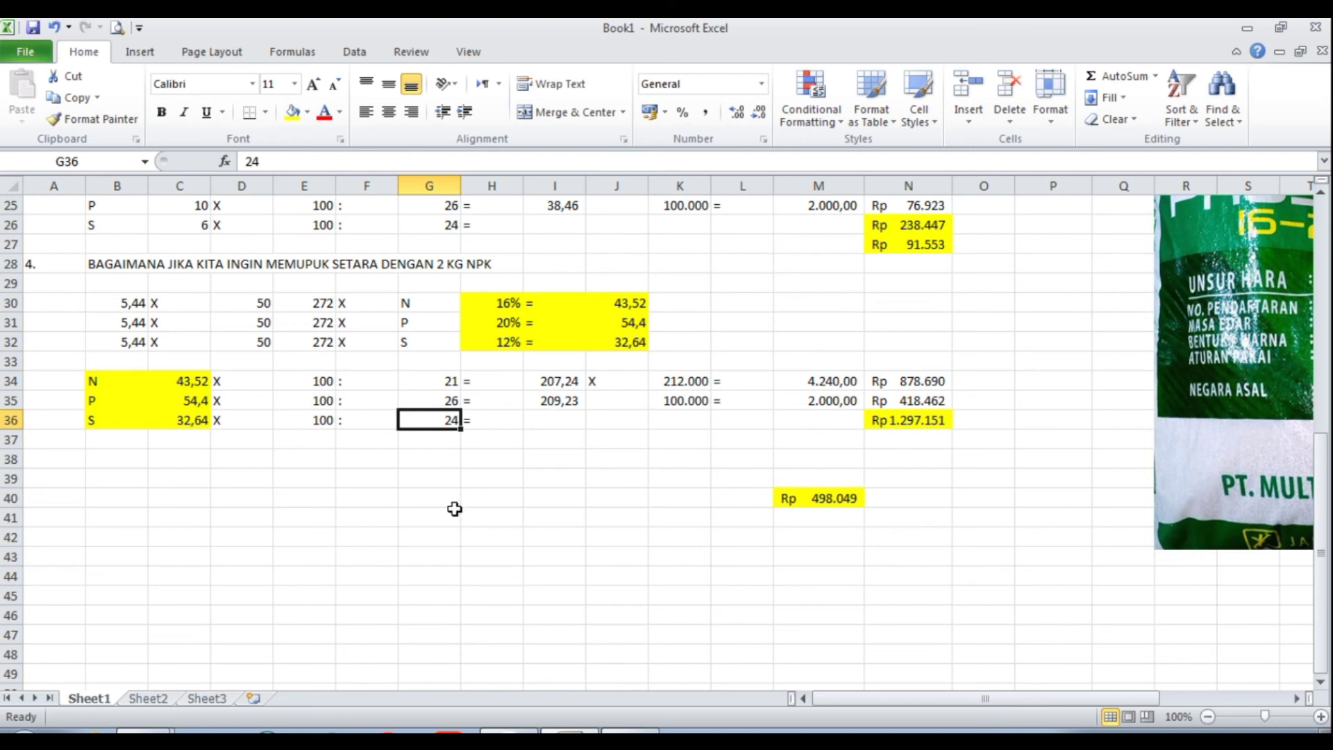
left_click(325, 498)
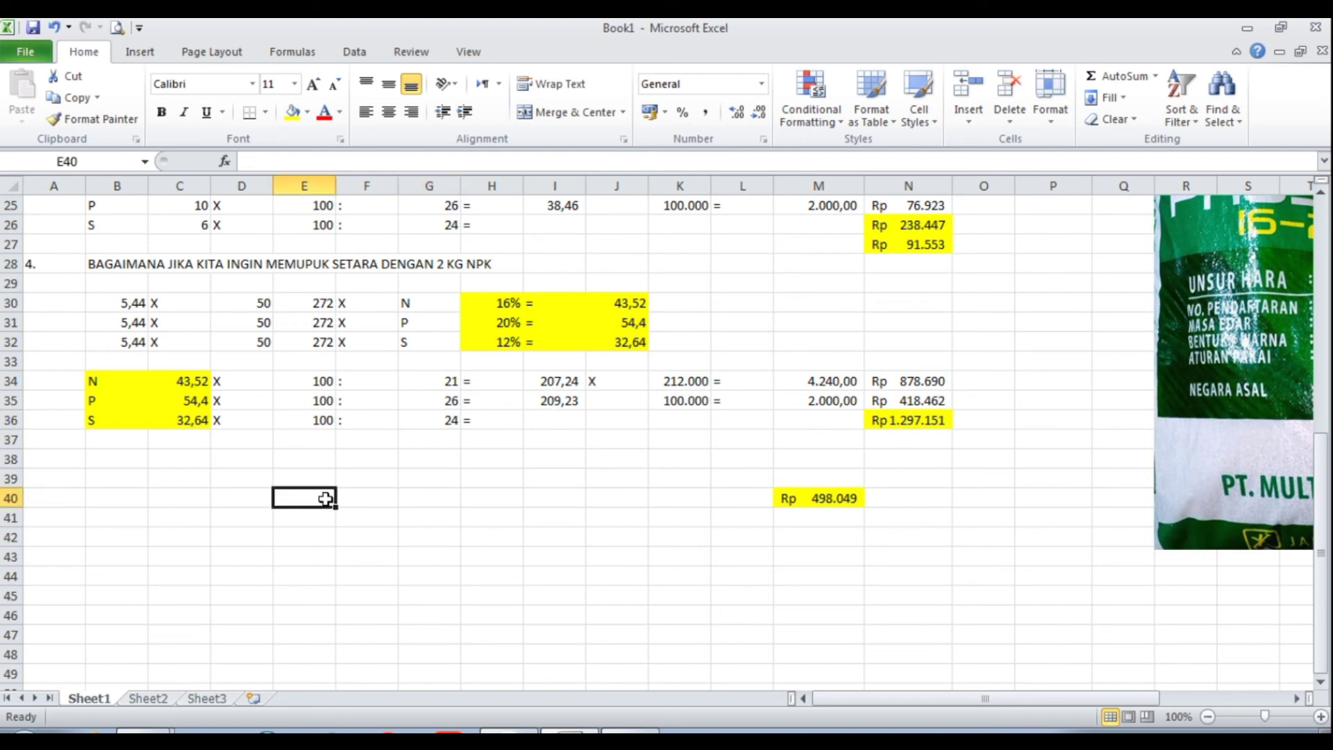
type("24")
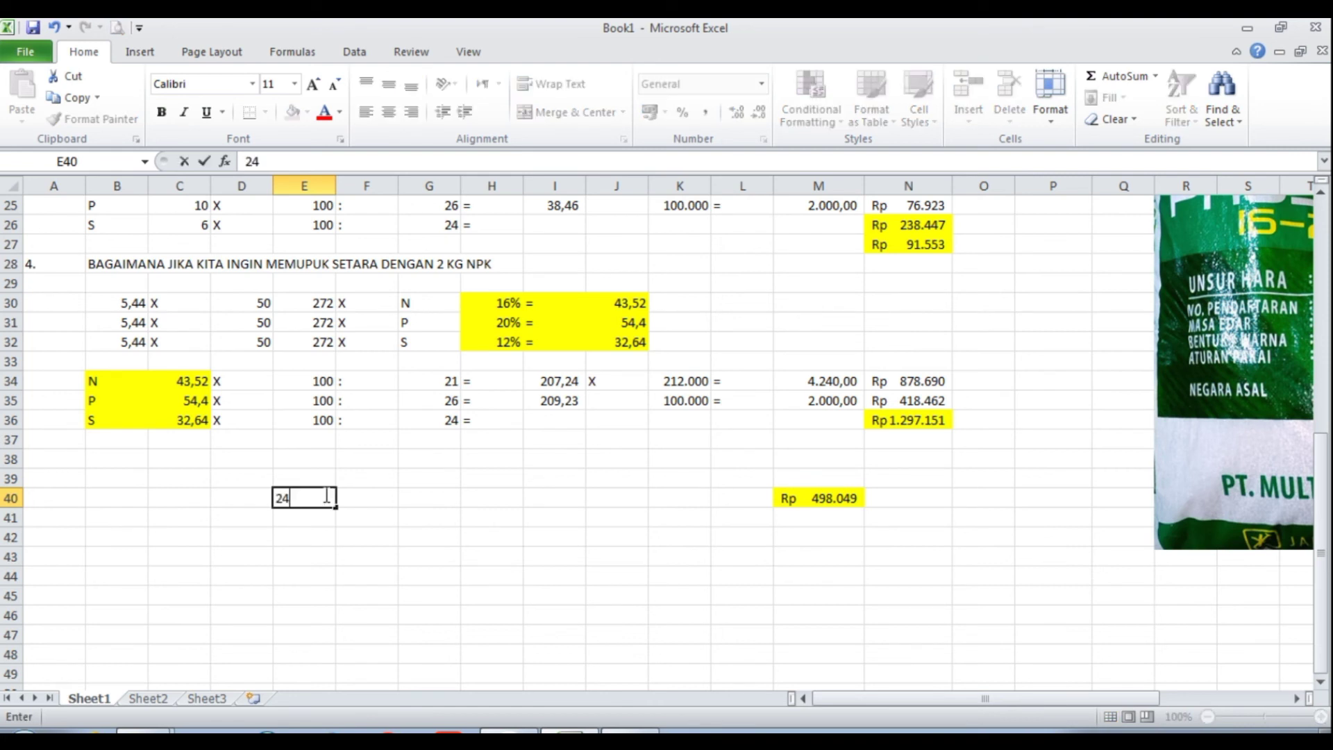
type("%")
key("Return")
- Calculate the sulphur supplied by the ZA in E41 by multiplying the ZA quantity in I34 by the percentage in E40
type("=")
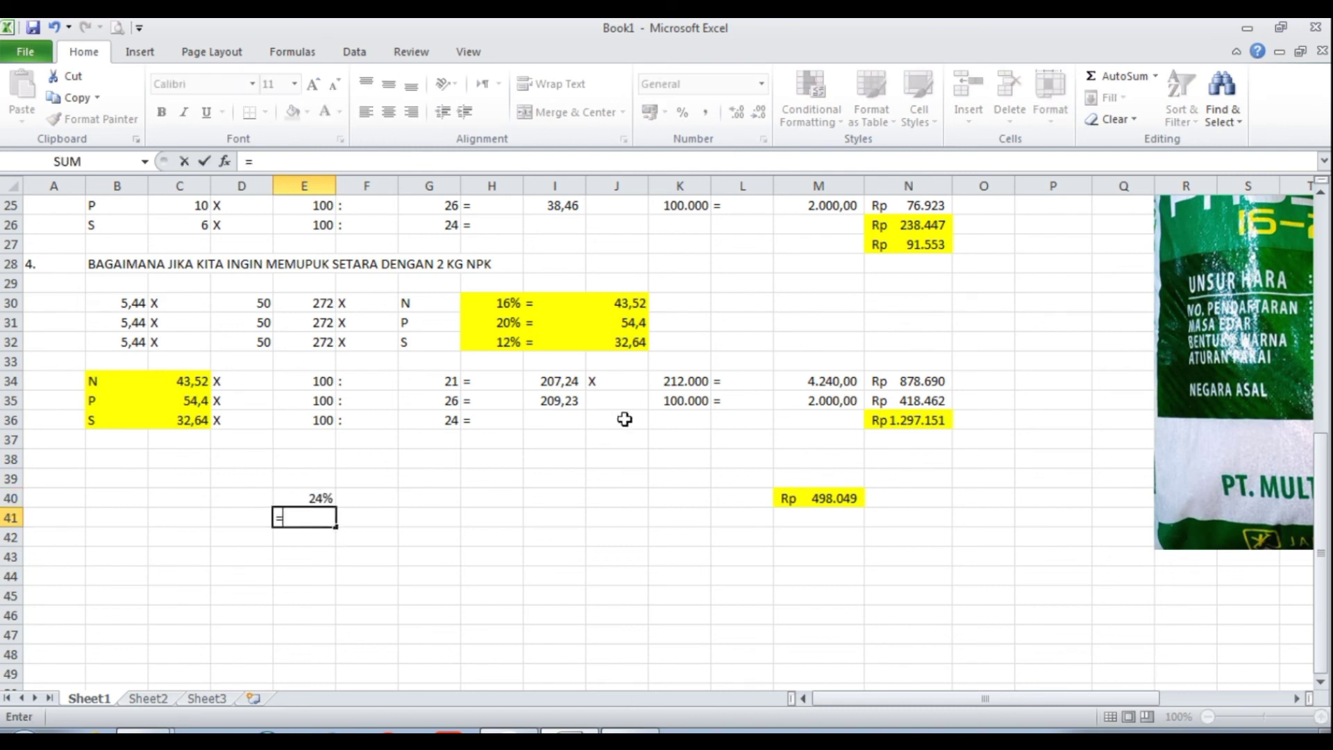
left_click(555, 385)
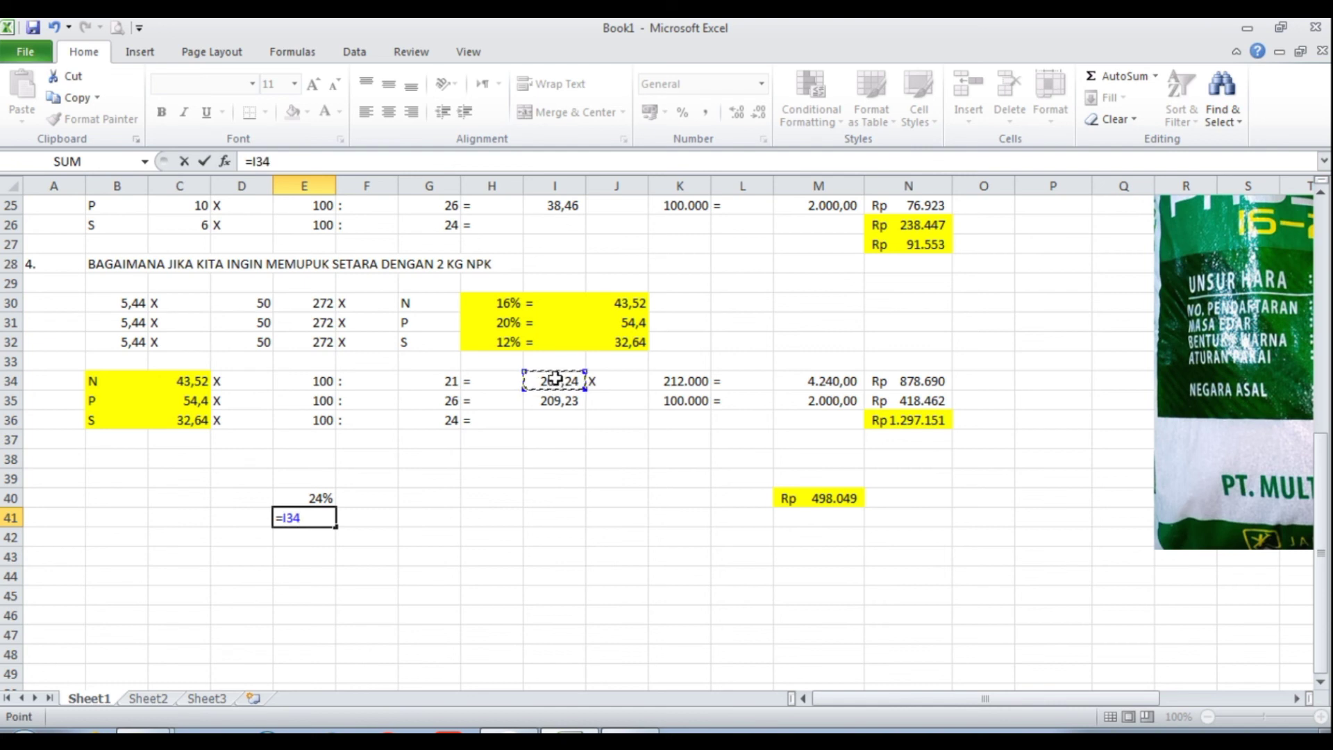
type("*")
left_click(321, 498)
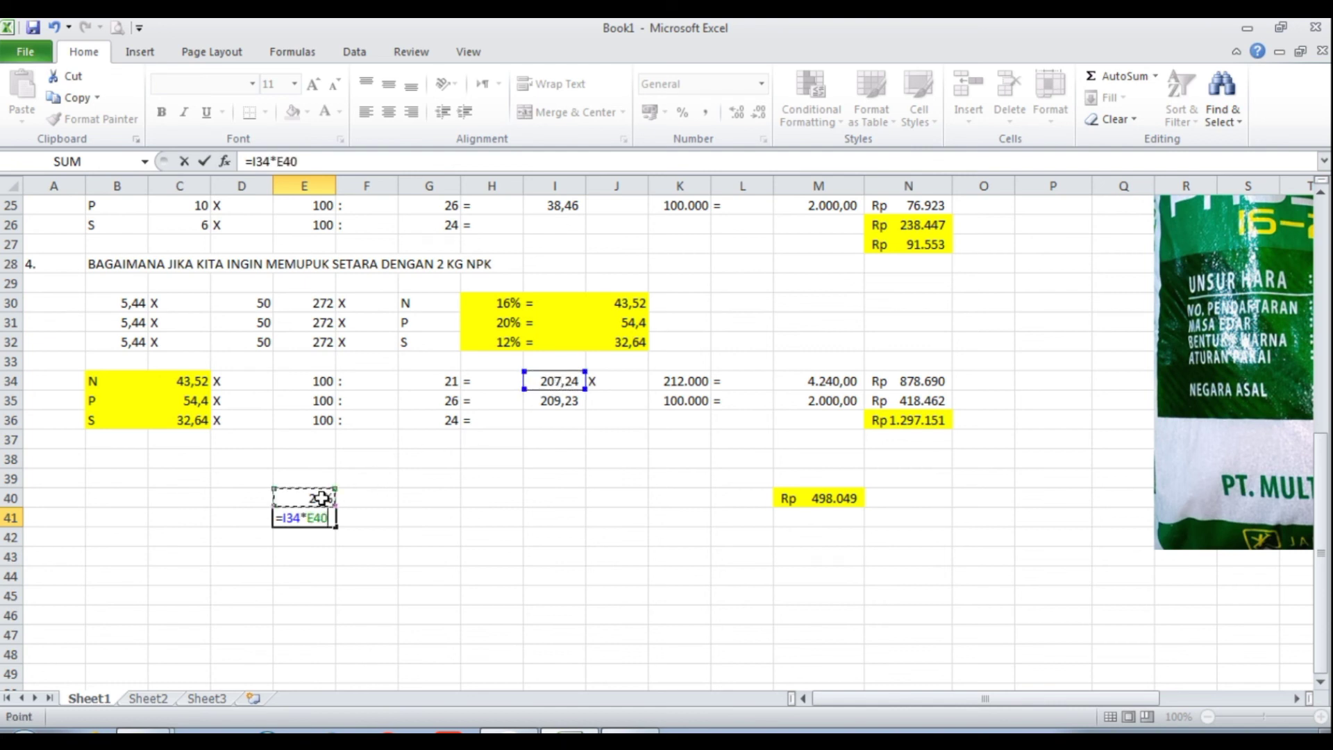
key("Return")
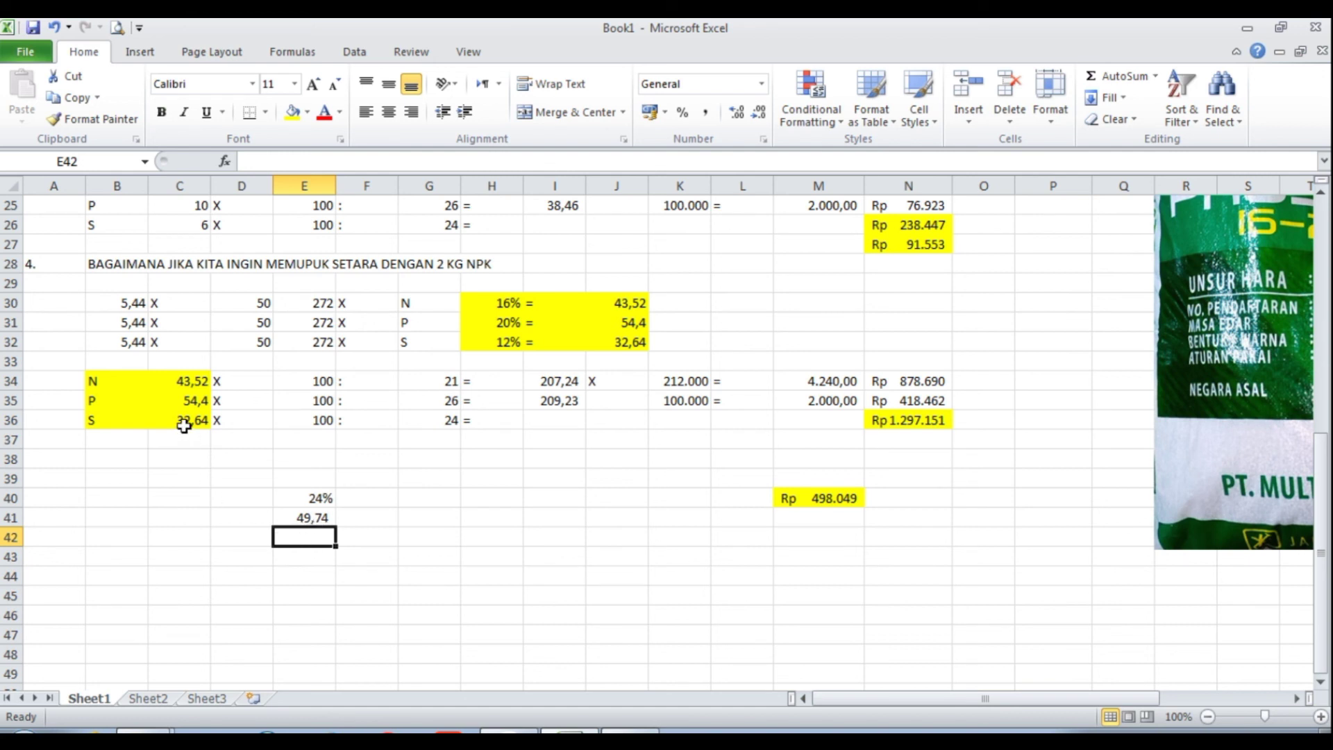
- Review the dosage and cost calculations in sections 2 to 4, including the sulphur requirement in row 36
scroll(183, 422, "up", 1)
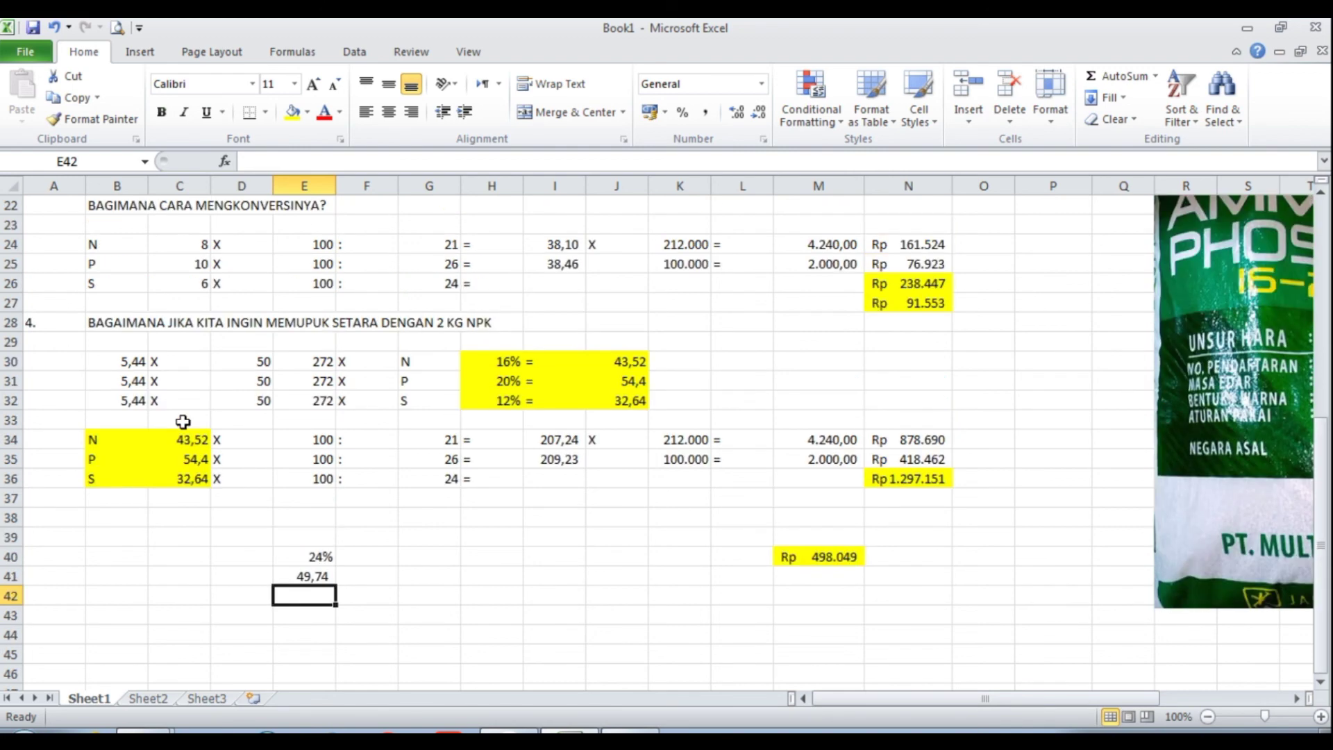
scroll(183, 421, "up", 5)
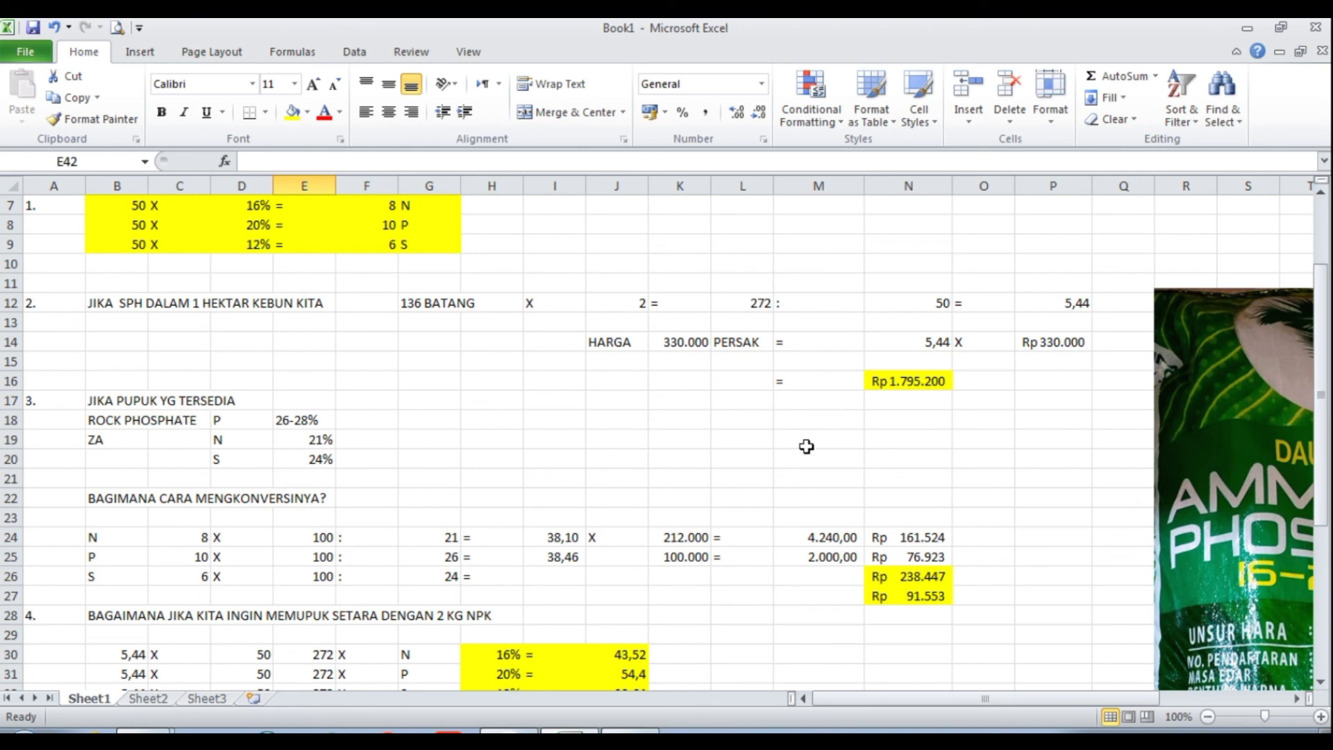
scroll(806, 446, "down", 3)
scroll(798, 446, "up", 1)
scroll(798, 446, "down", 2)
scroll(795, 445, "up", 3)
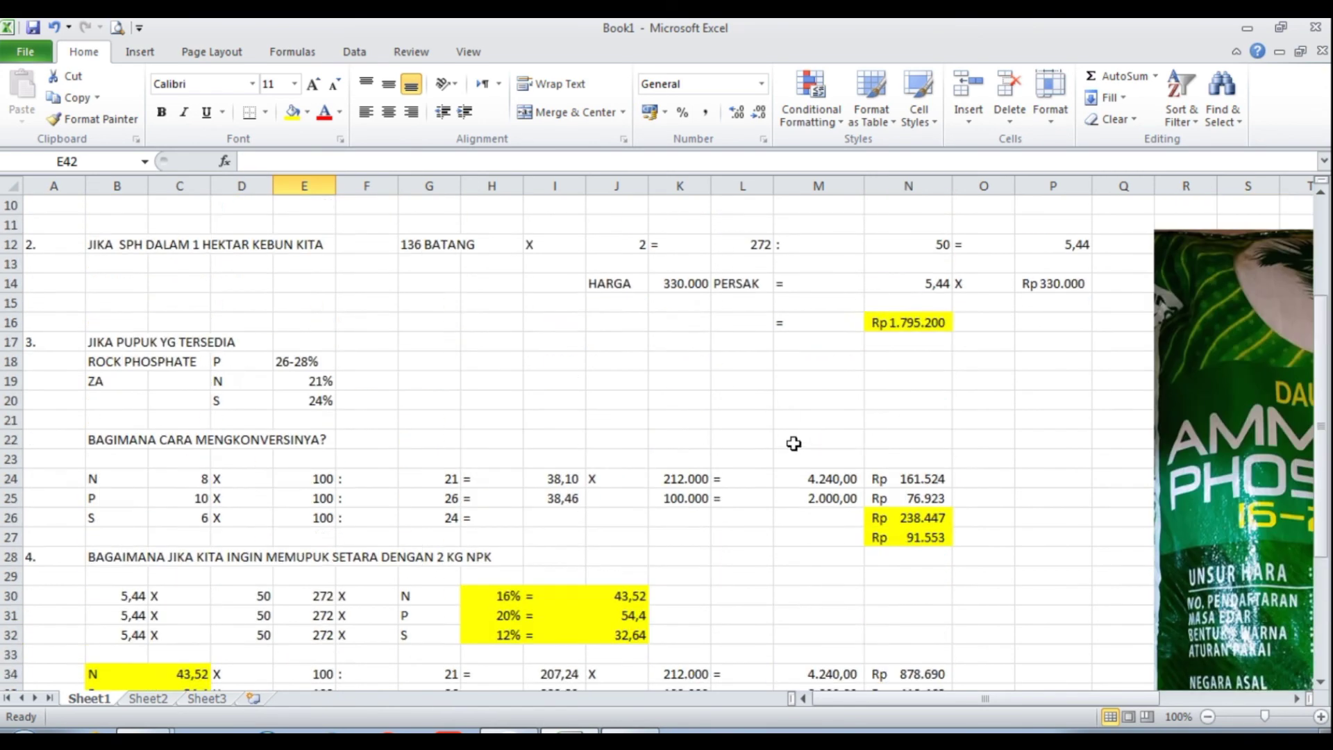
scroll(793, 442, "up", 1)
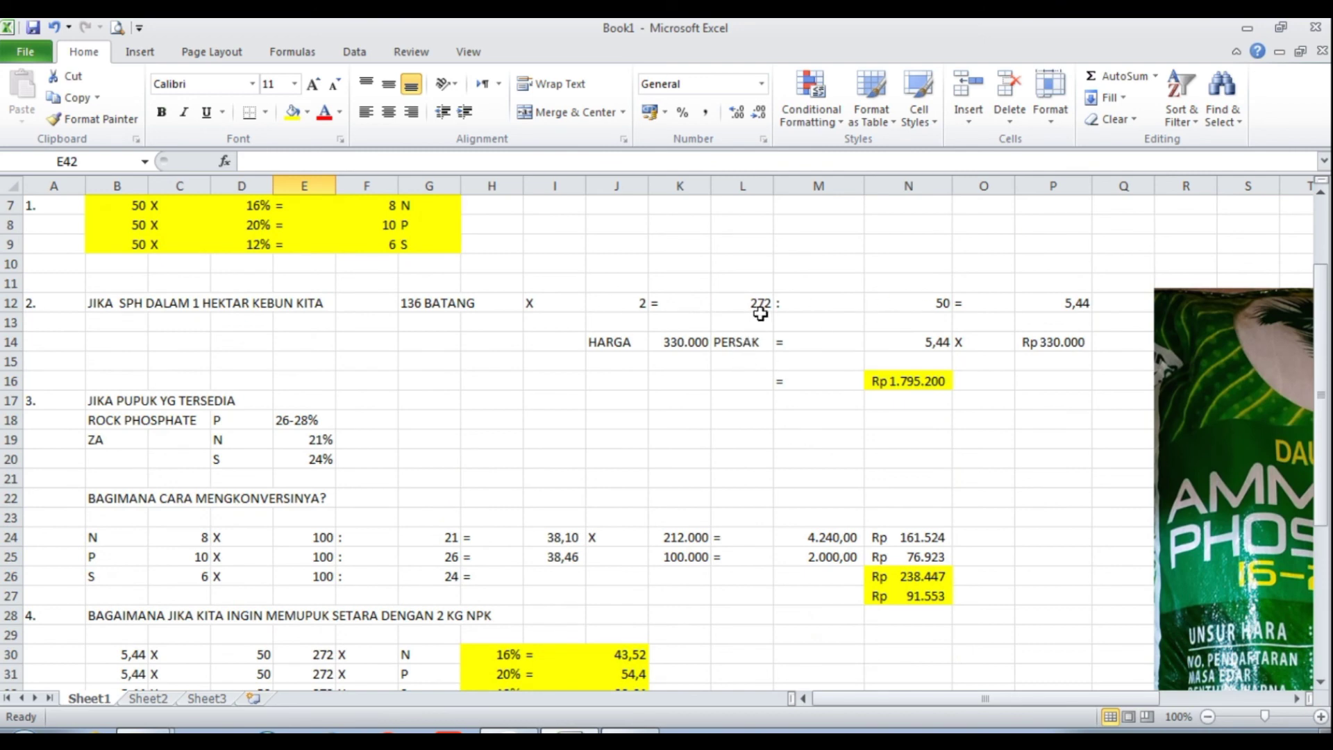
scroll(751, 322, "down", 2)
scroll(752, 321, "down", 3)
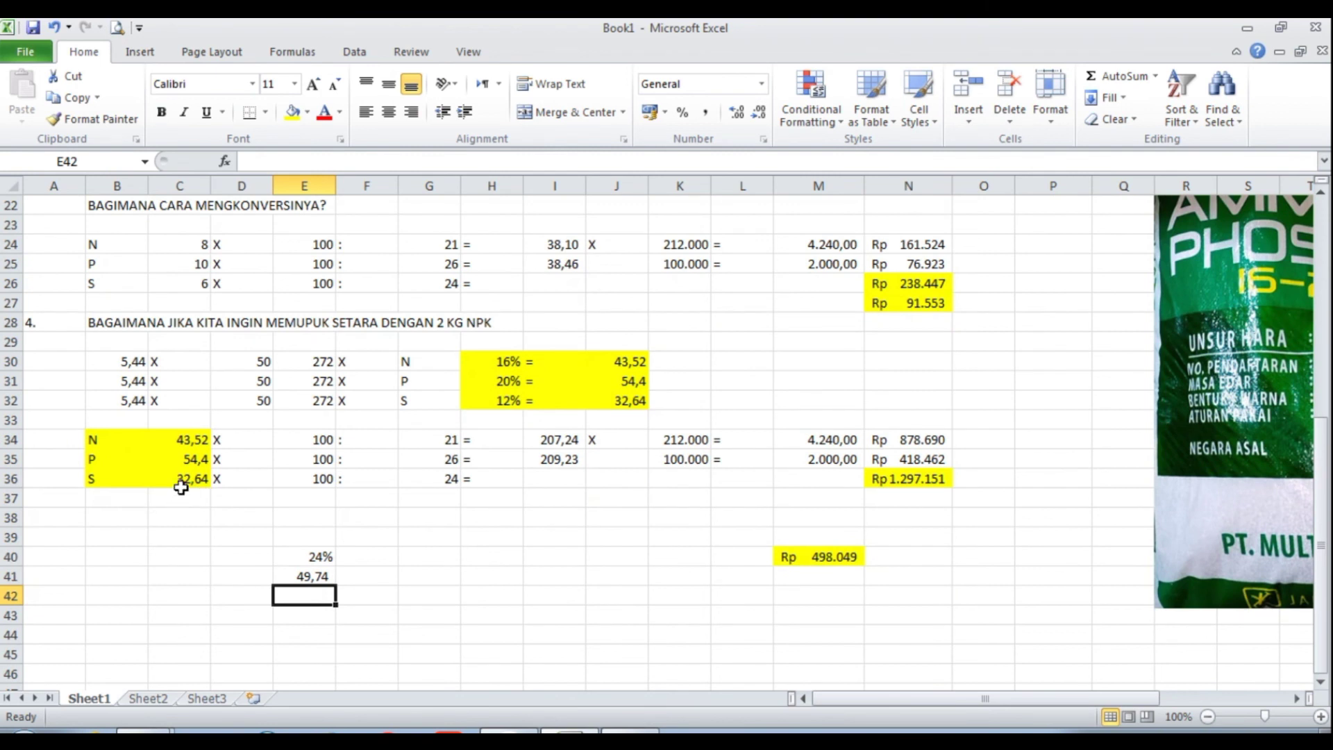
- Calculate the sulphur difference in F41 by subtracting the required amount in C36 from the supplied amount in E41
left_click(306, 578)
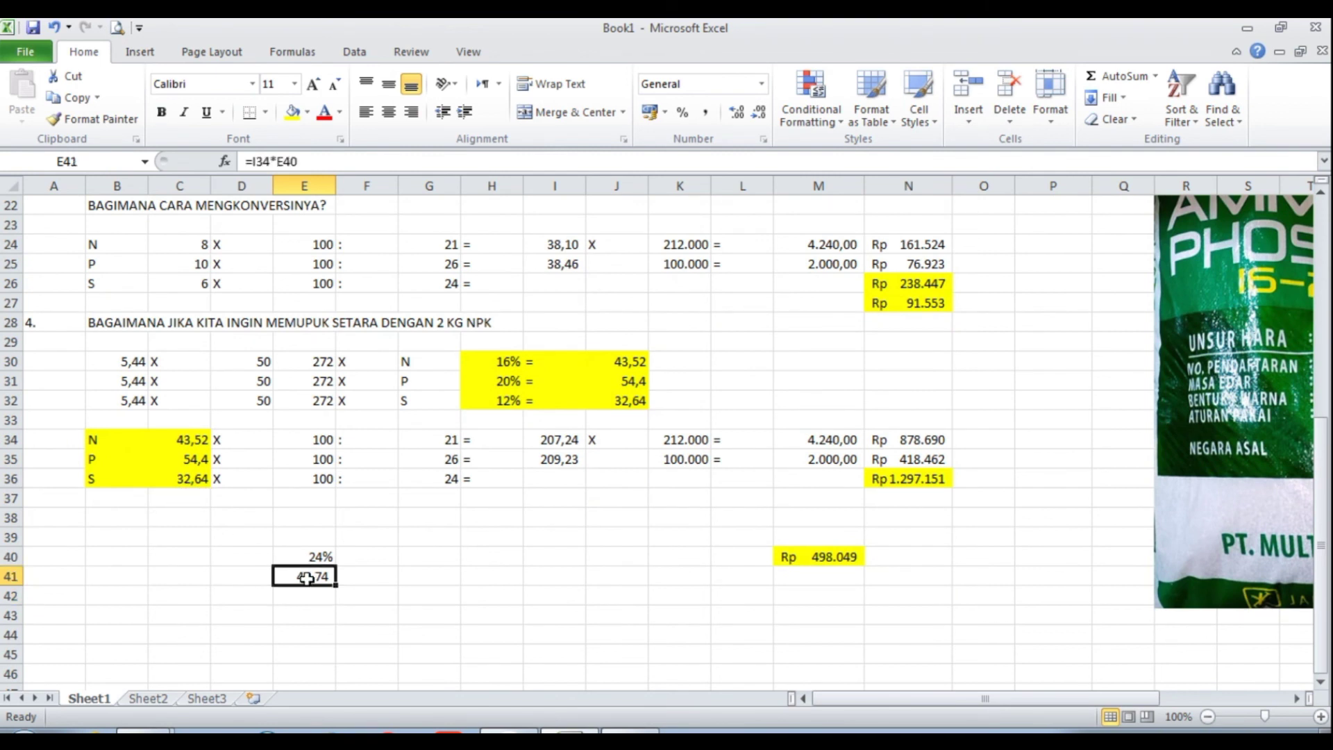
left_click(361, 577)
type("=")
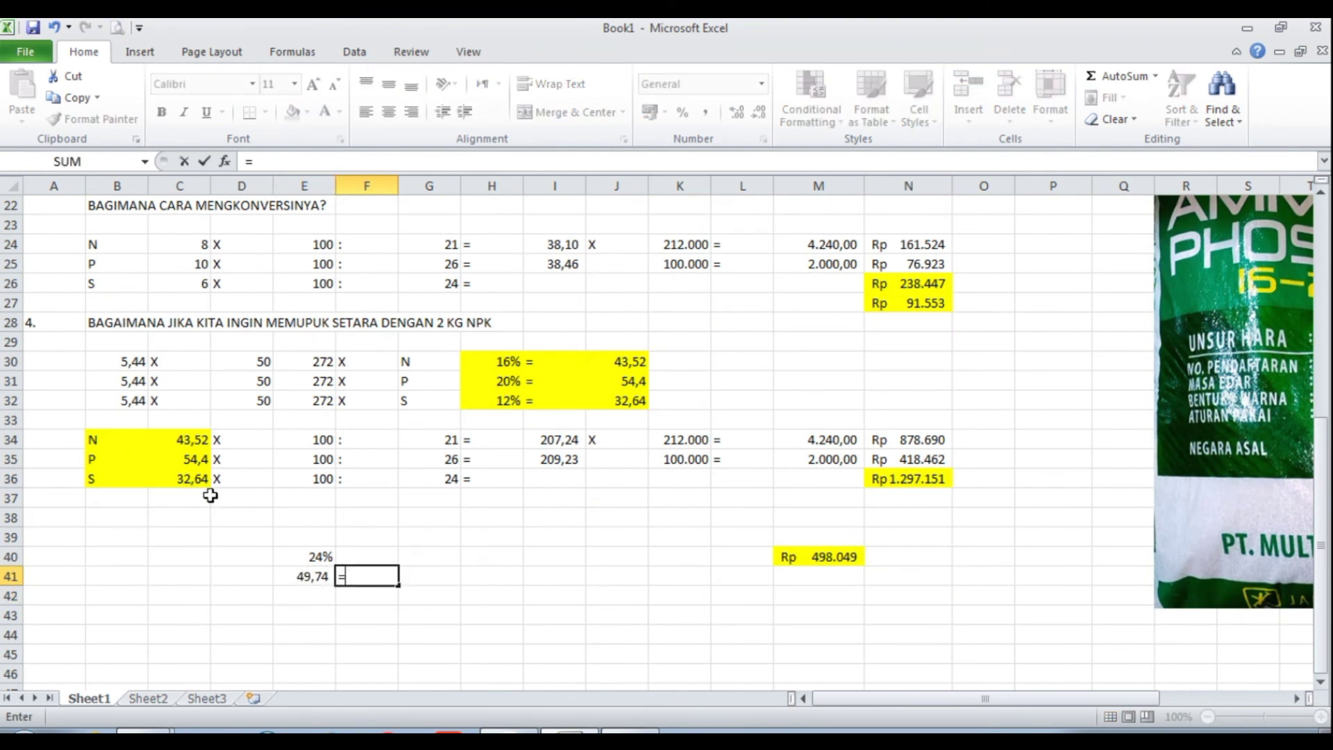
left_click(305, 575)
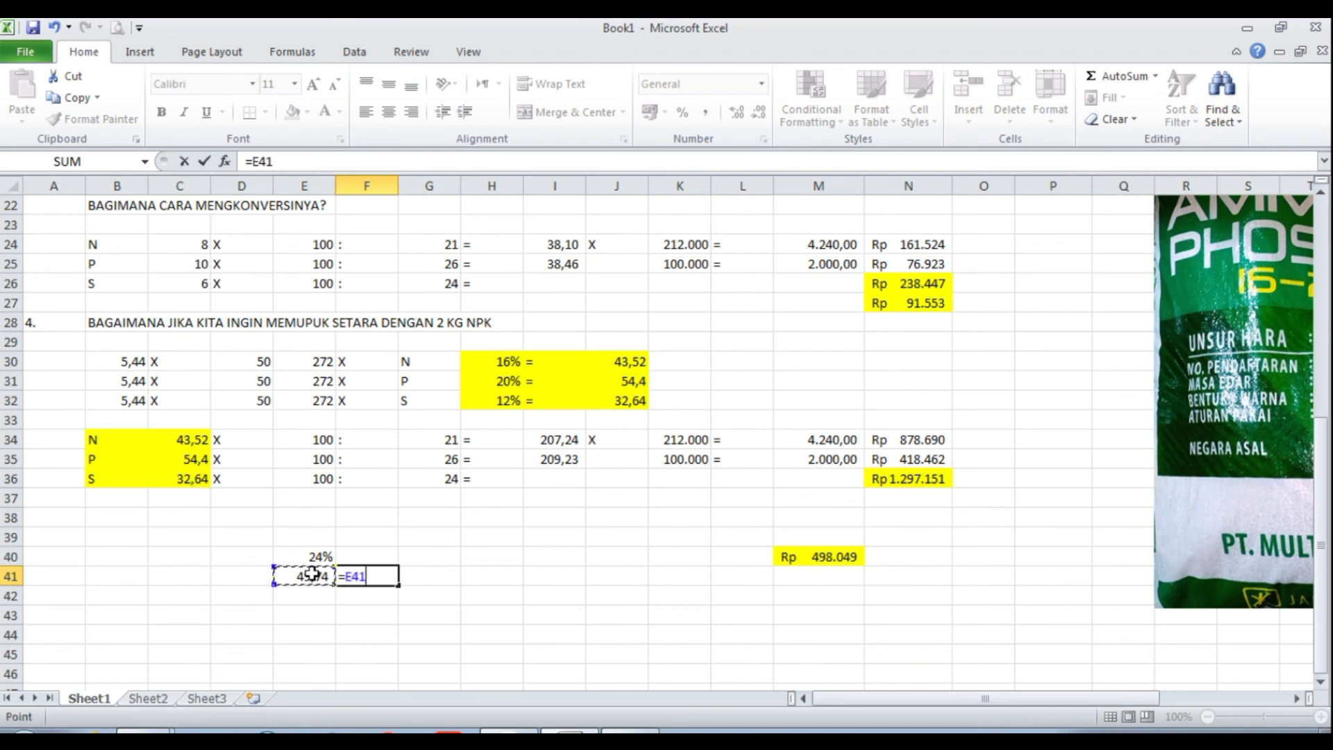
type("-")
left_click(182, 474)
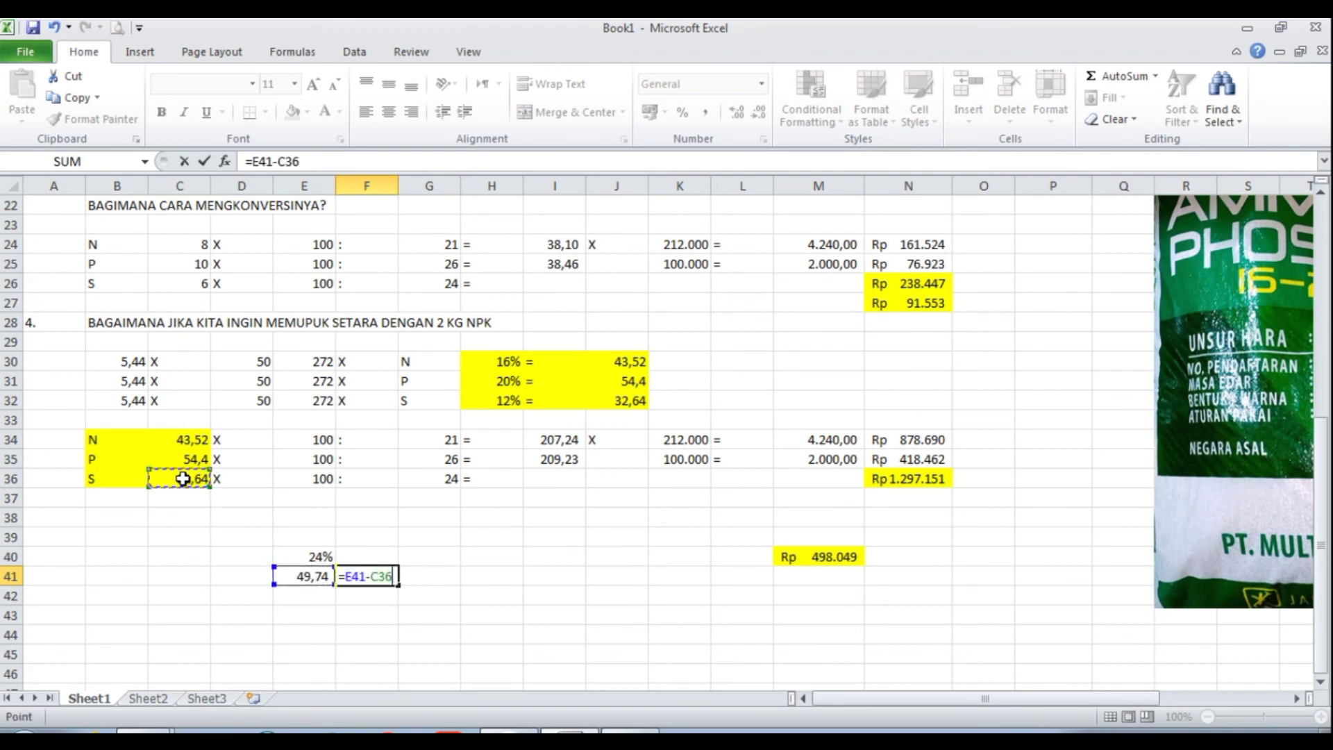
key("Return")
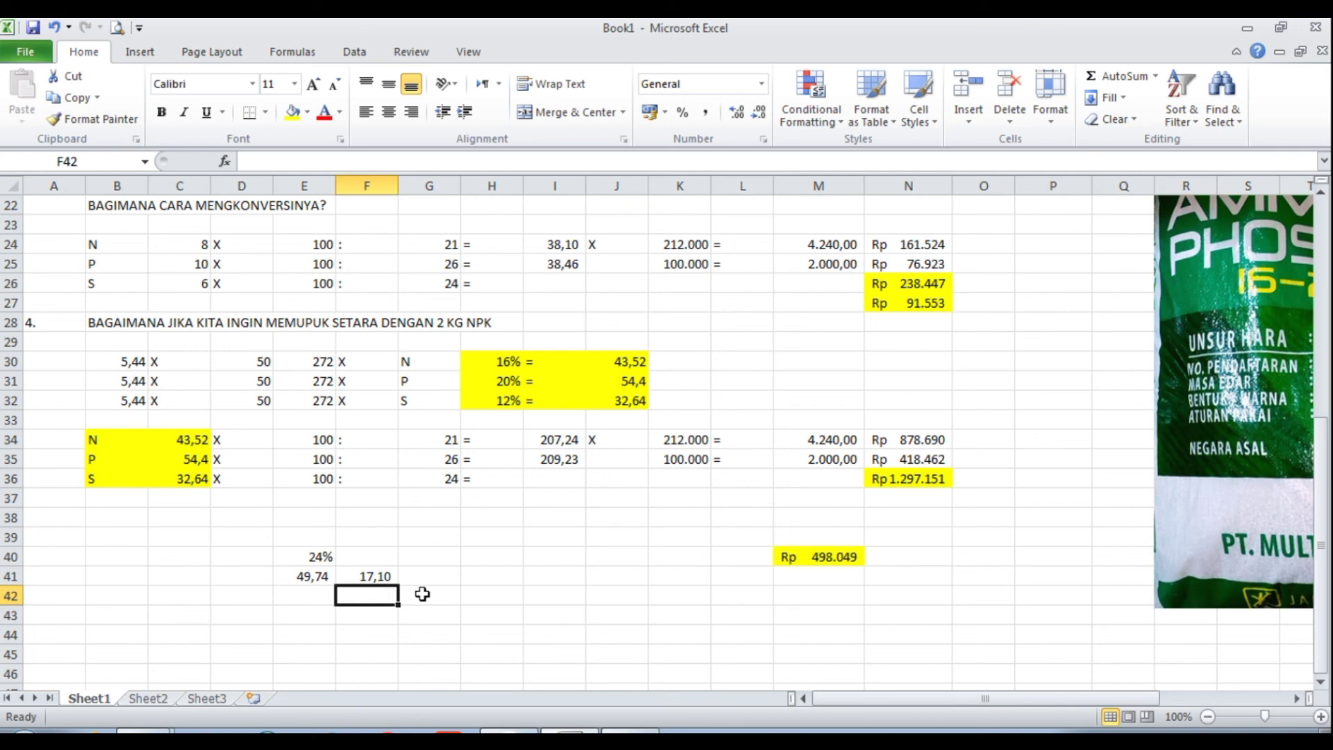
- Examine the ammonium phosphate bag photo beside the calculations for its nutrient contents, usage directions and importer
scroll(446, 593, "up", 7)
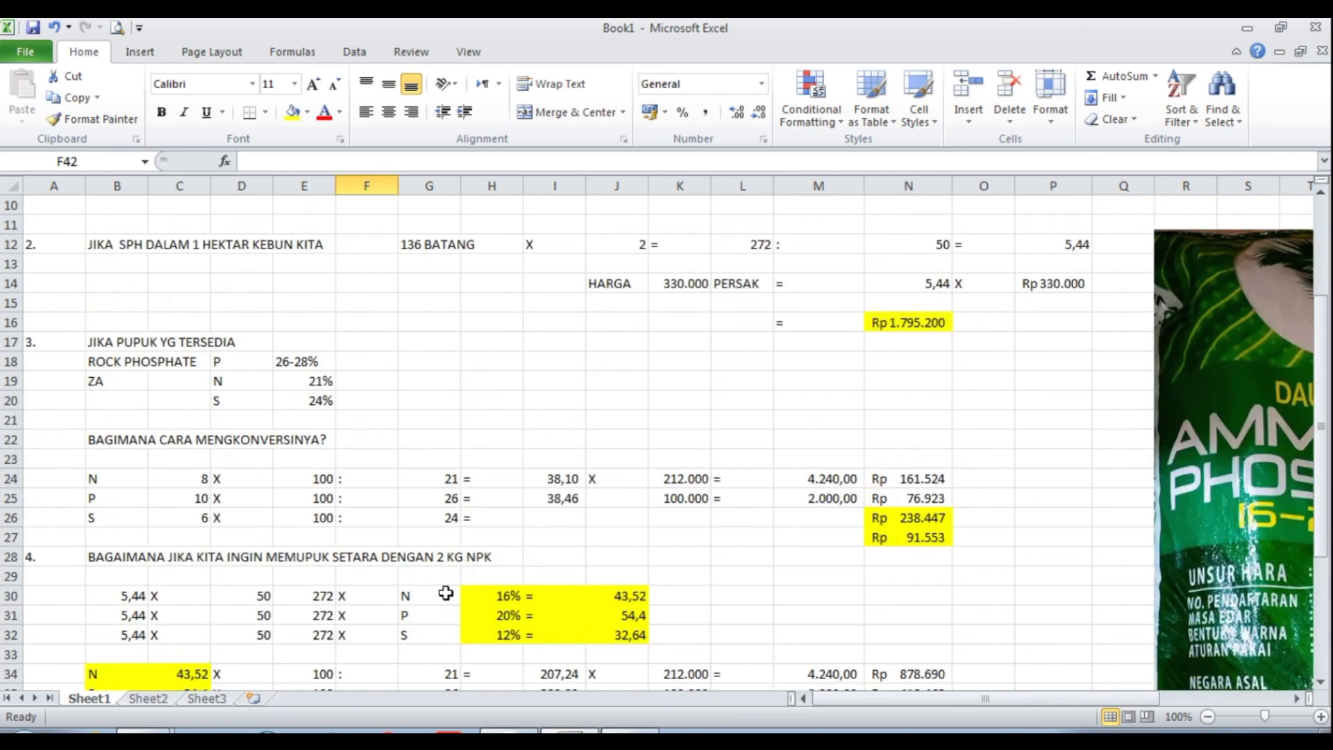
scroll(445, 592, "down", 4)
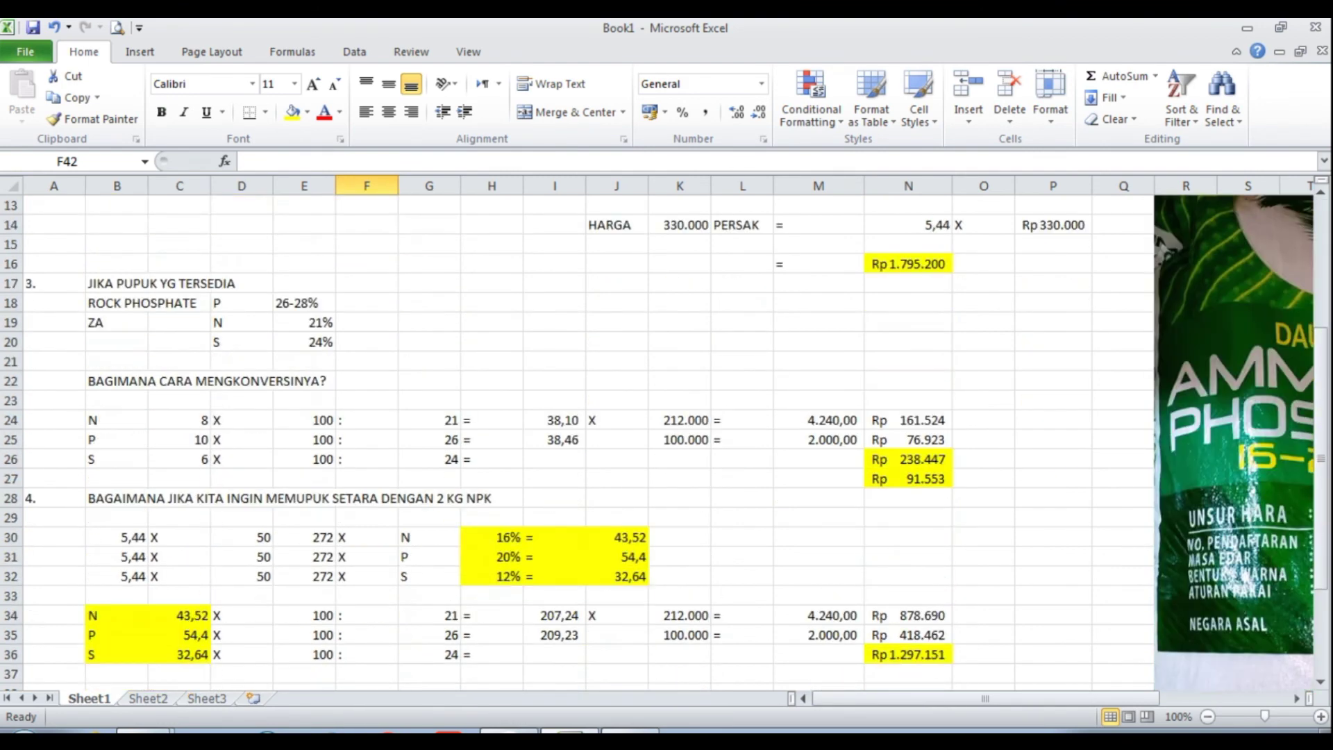
left_click_drag(899, 705, 1079, 698)
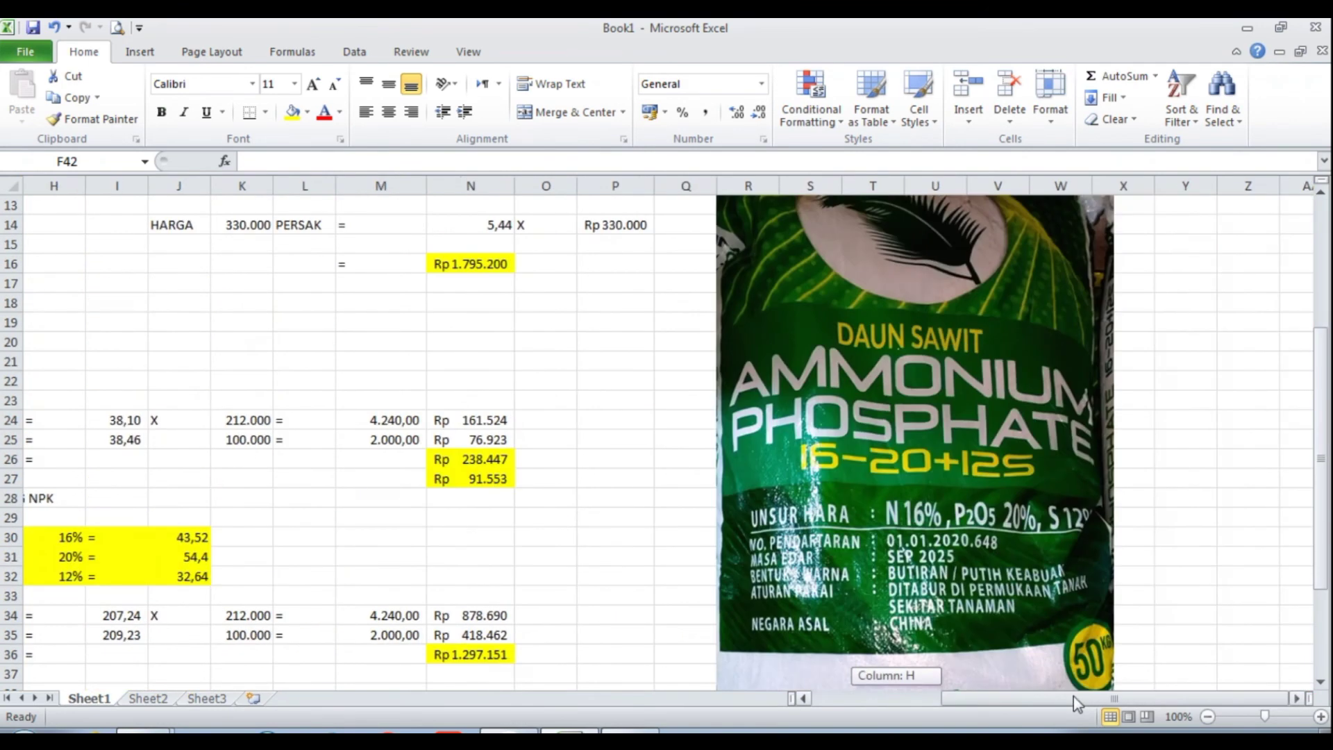
scroll(1138, 603, "down", 3)
scroll(1139, 604, "up", 3)
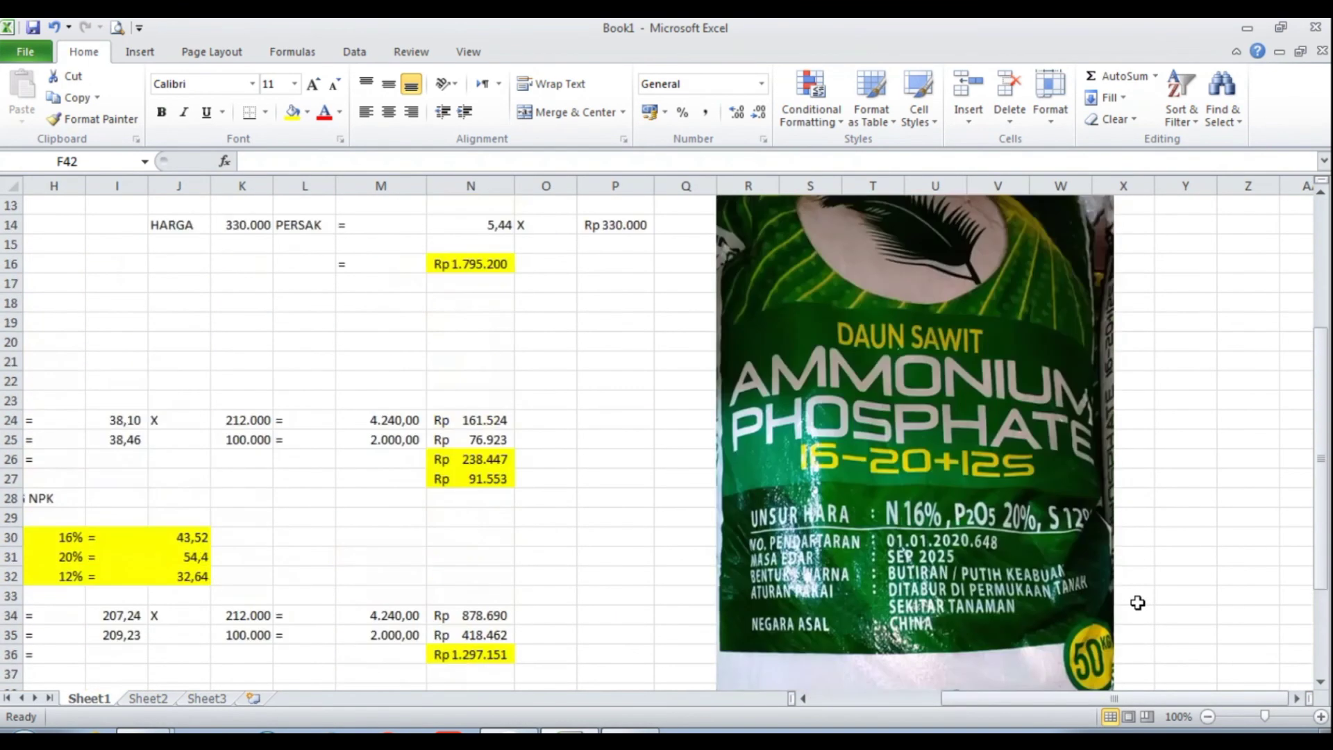
scroll(1136, 602, "down", 4)
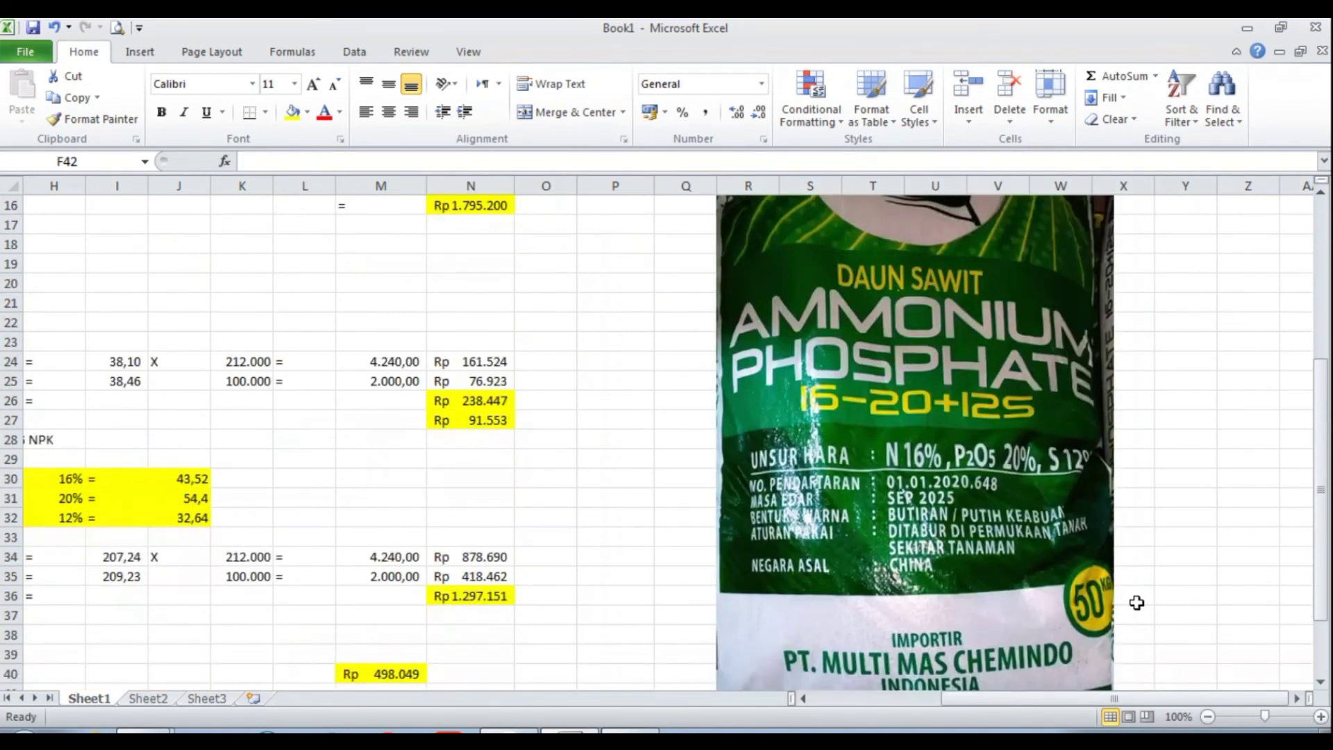
scroll(1135, 602, "up", 4)
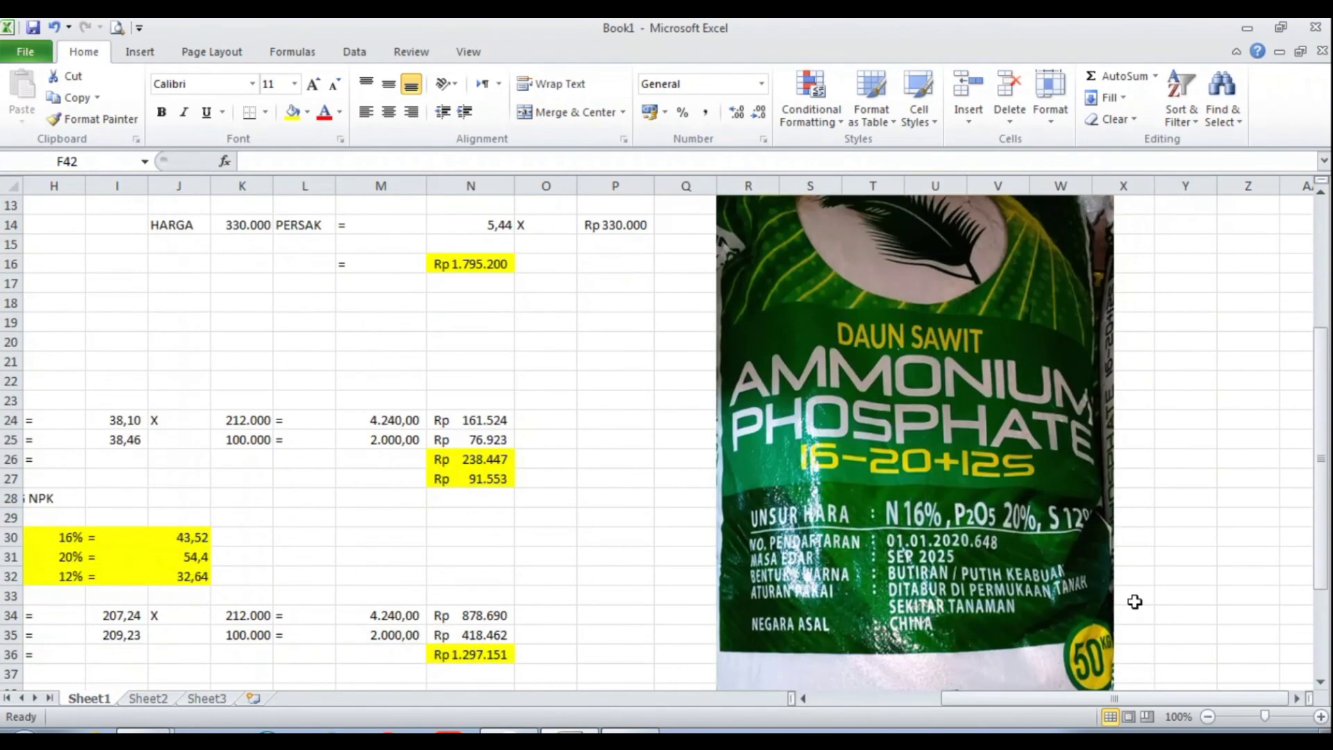
scroll(1134, 602, "down", 1)
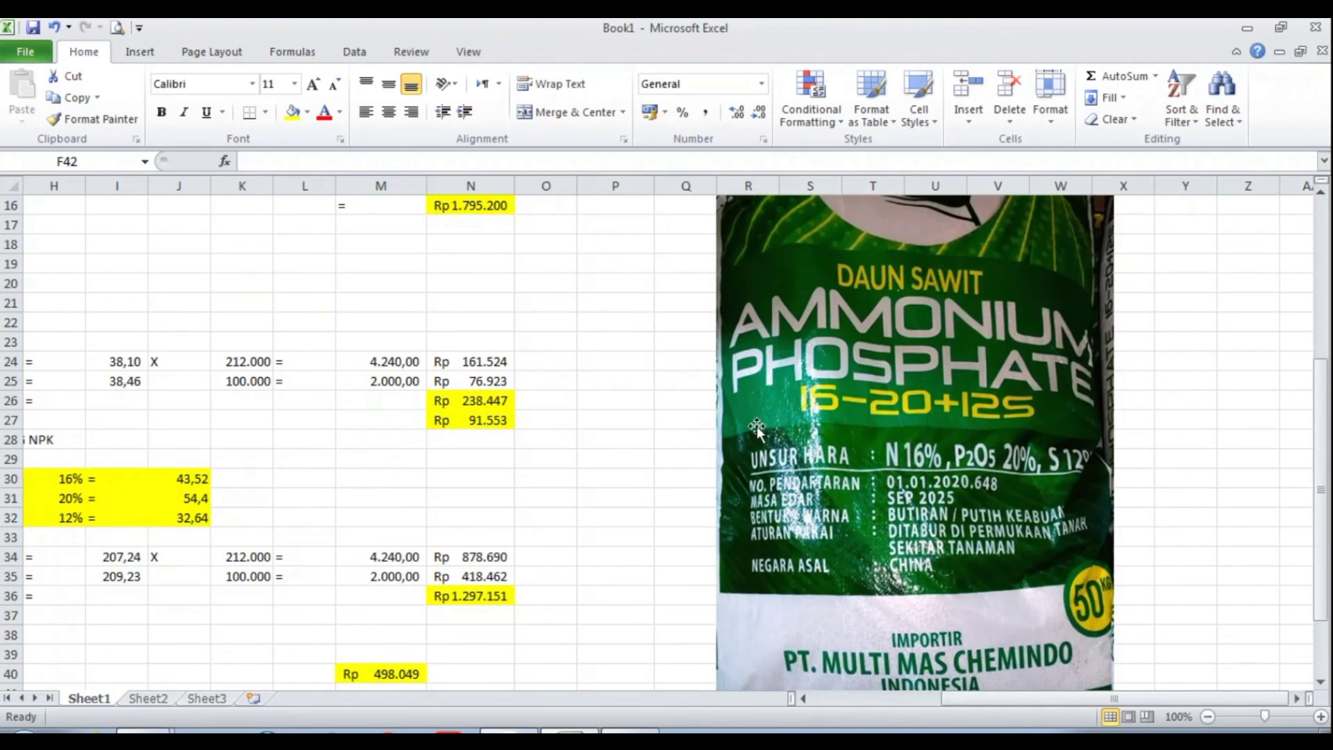
left_click_drag(971, 697, 826, 706)
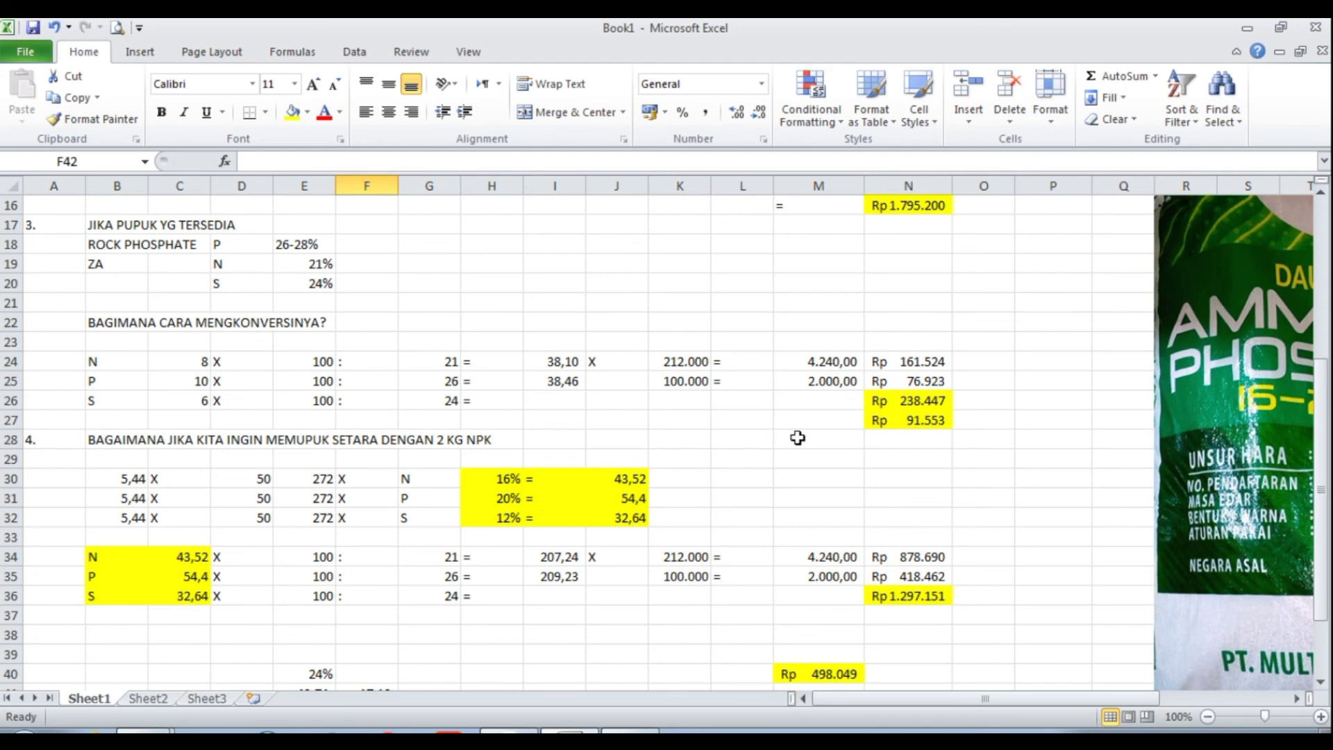
- Review the whole worksheet from the nutrient percentages in section 1 to the cost and sulphur results below section 4
scroll(797, 438, "up", 5)
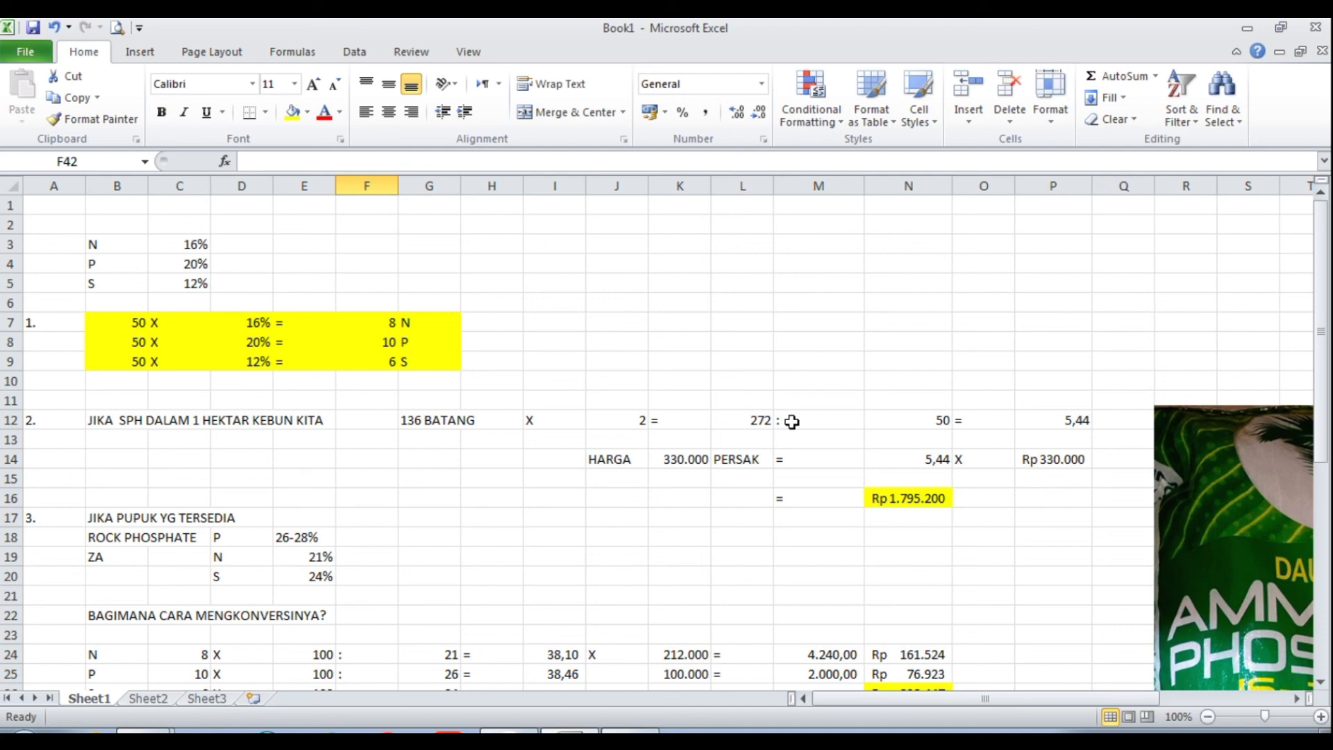
scroll(792, 422, "down", 8)
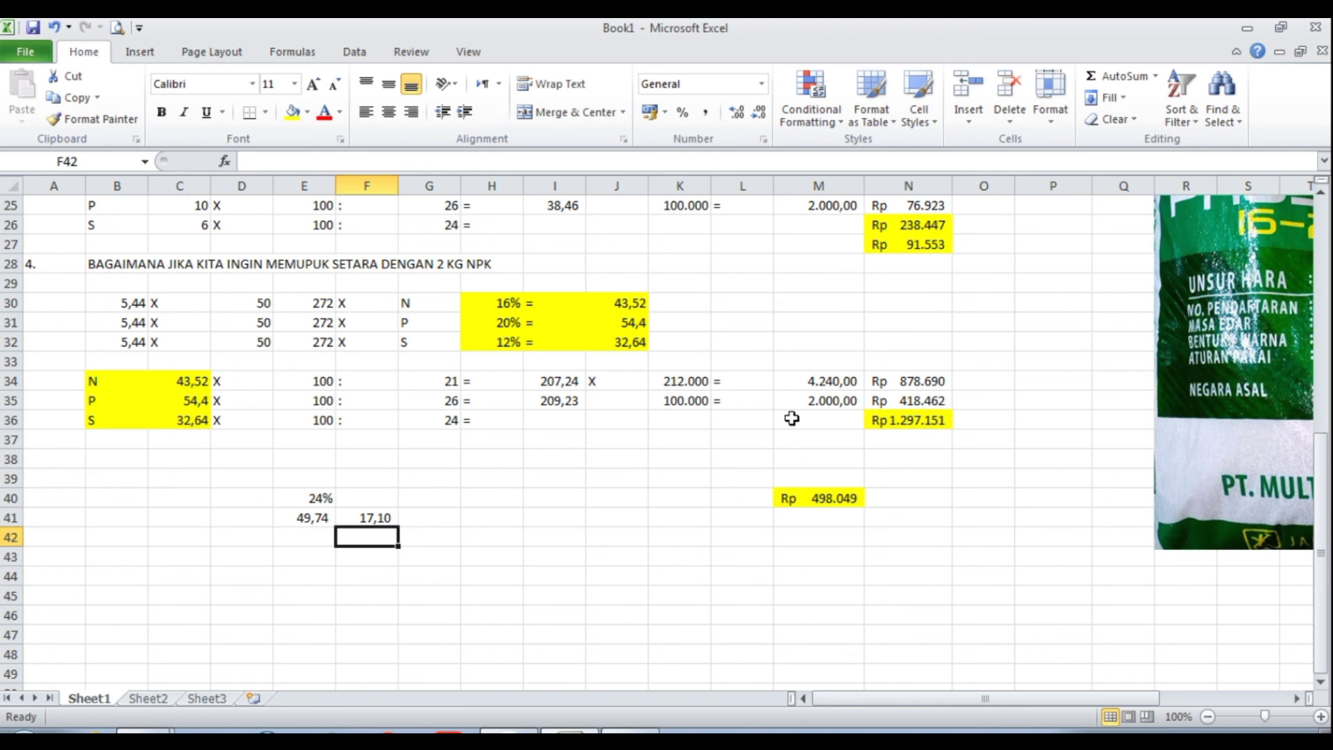
scroll(791, 418, "up", 5)
scroll(791, 417, "down", 5)
scroll(791, 415, "up", 6)
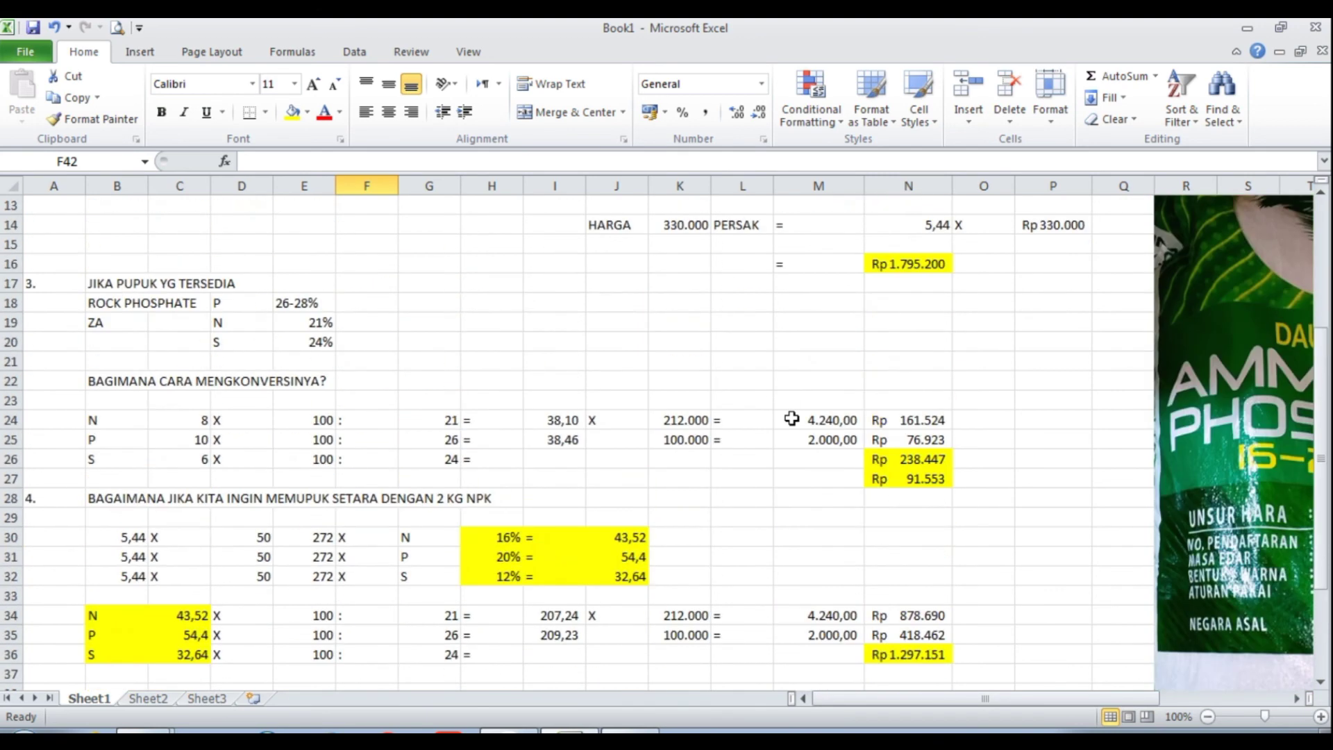
scroll(791, 414, "up", 2)
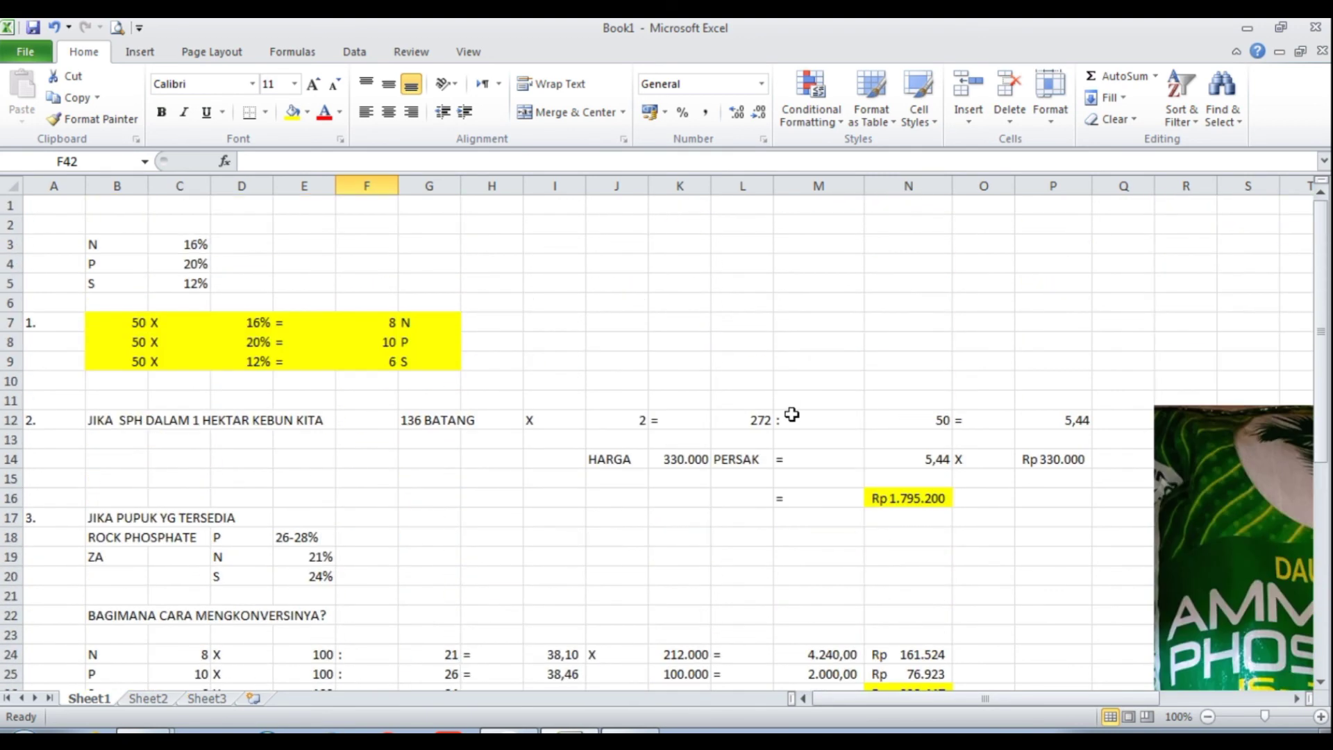